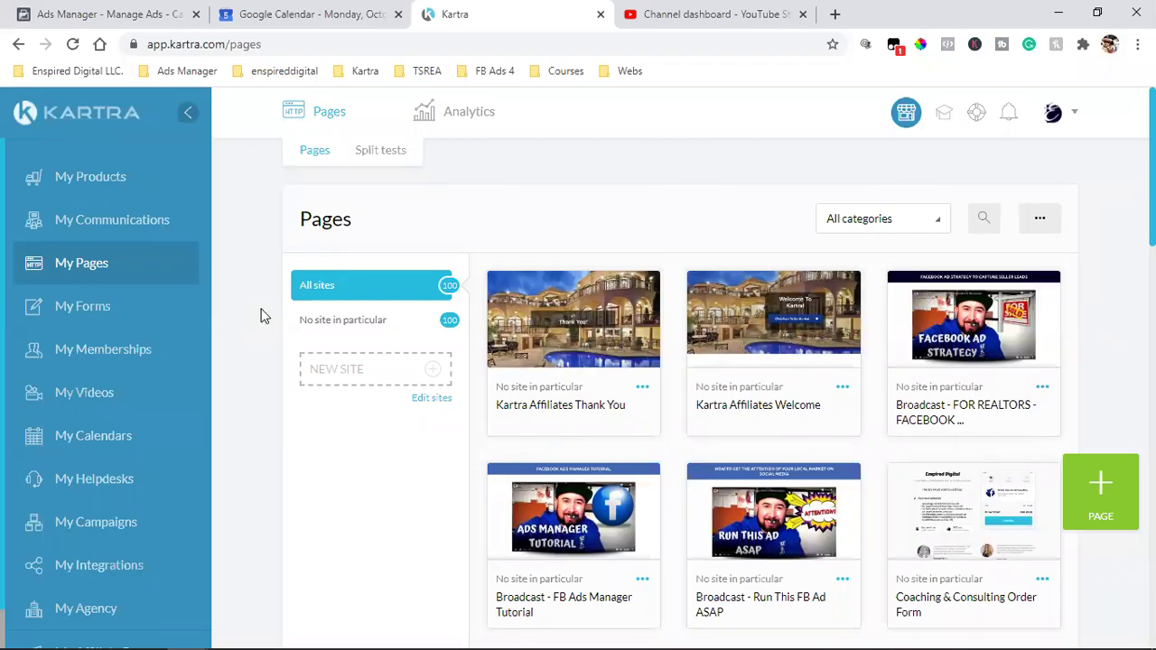
View the affiliate promotions section and the agency section of the account
scroll(149, 506, "down", 1)
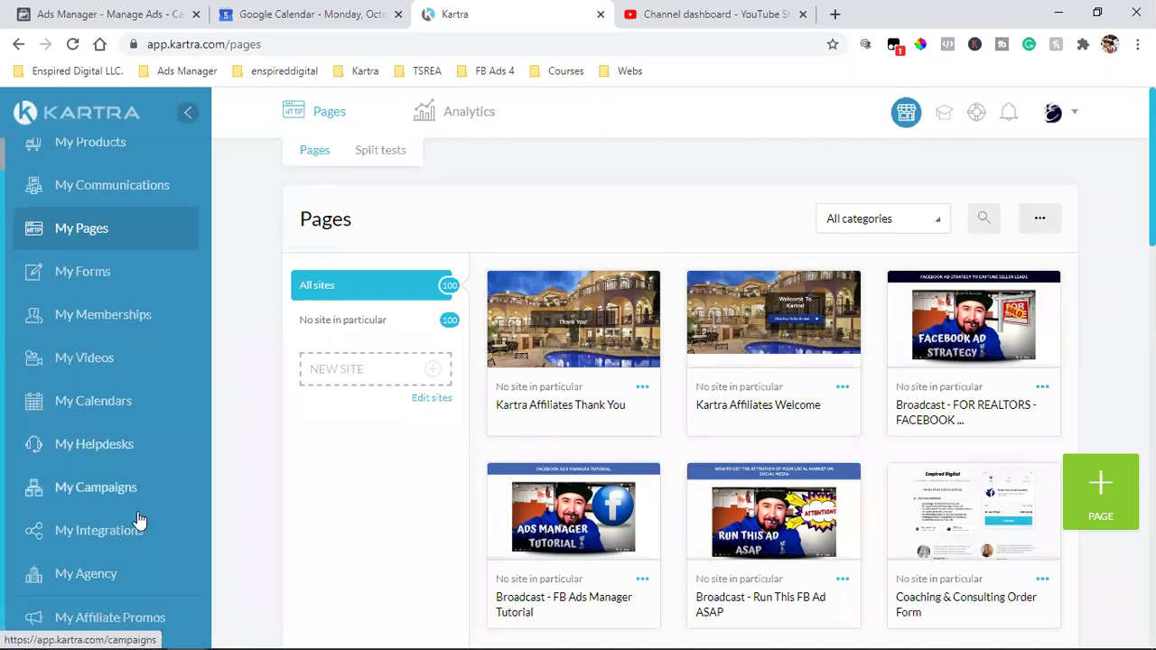
left_click(105, 614)
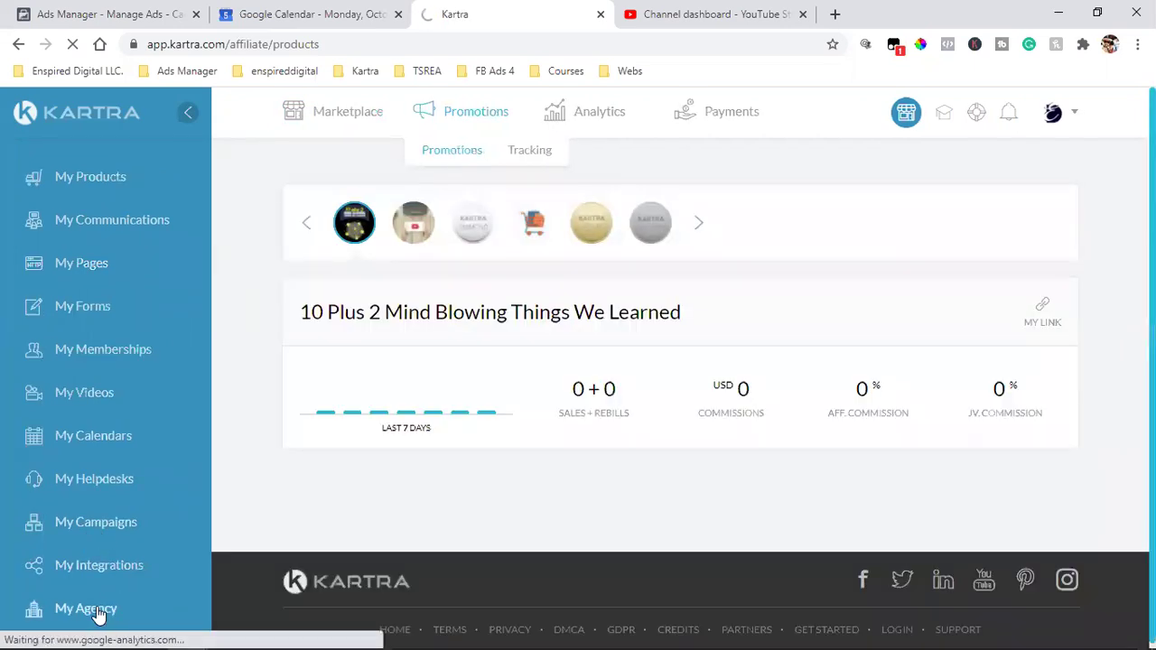
left_click(97, 611)
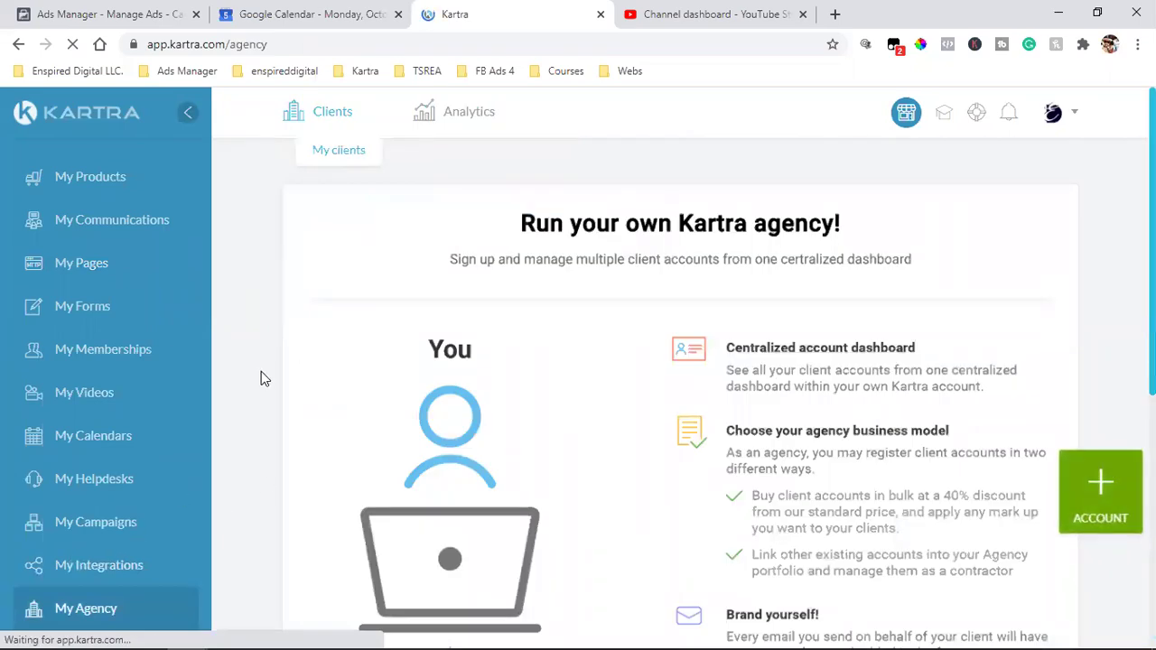
Open the pages list and try to add a new page
left_click(87, 264)
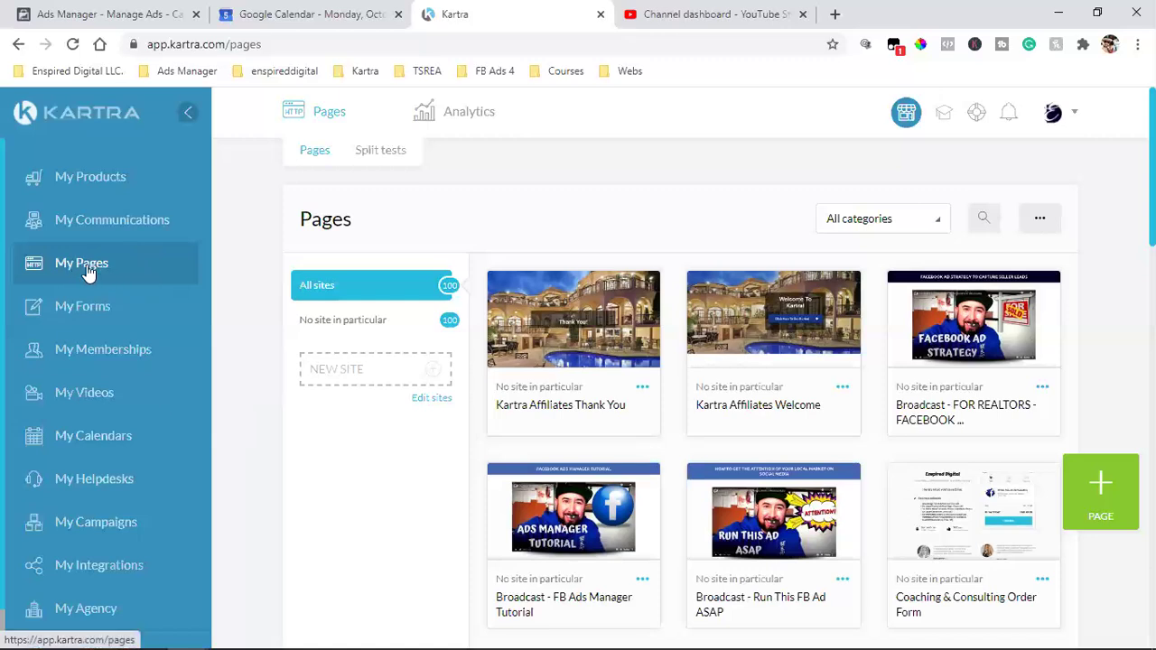
left_click(1096, 489)
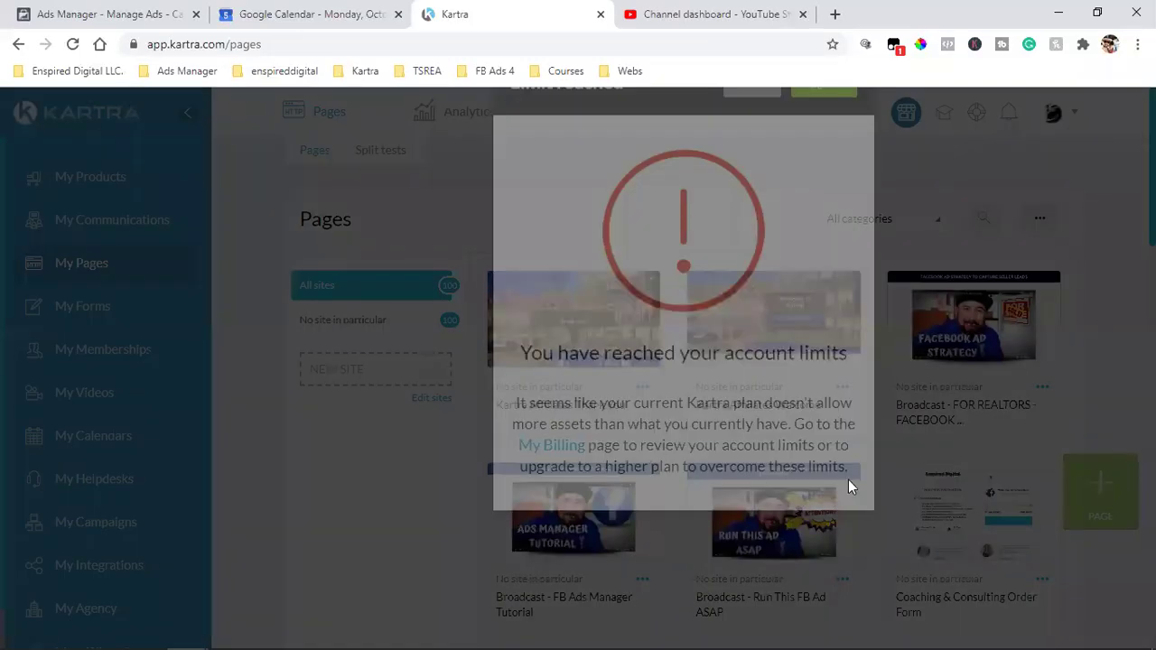
left_click(766, 163)
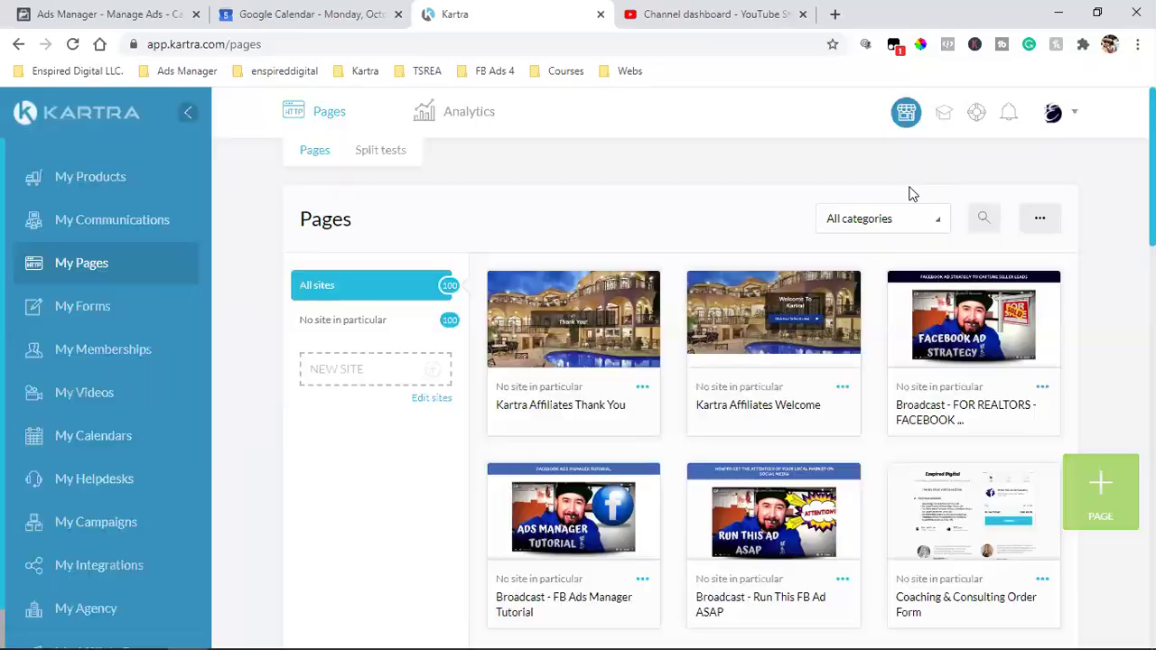
Sign out of the current account and sign in with the second saved login's email and password
left_click(1053, 112)
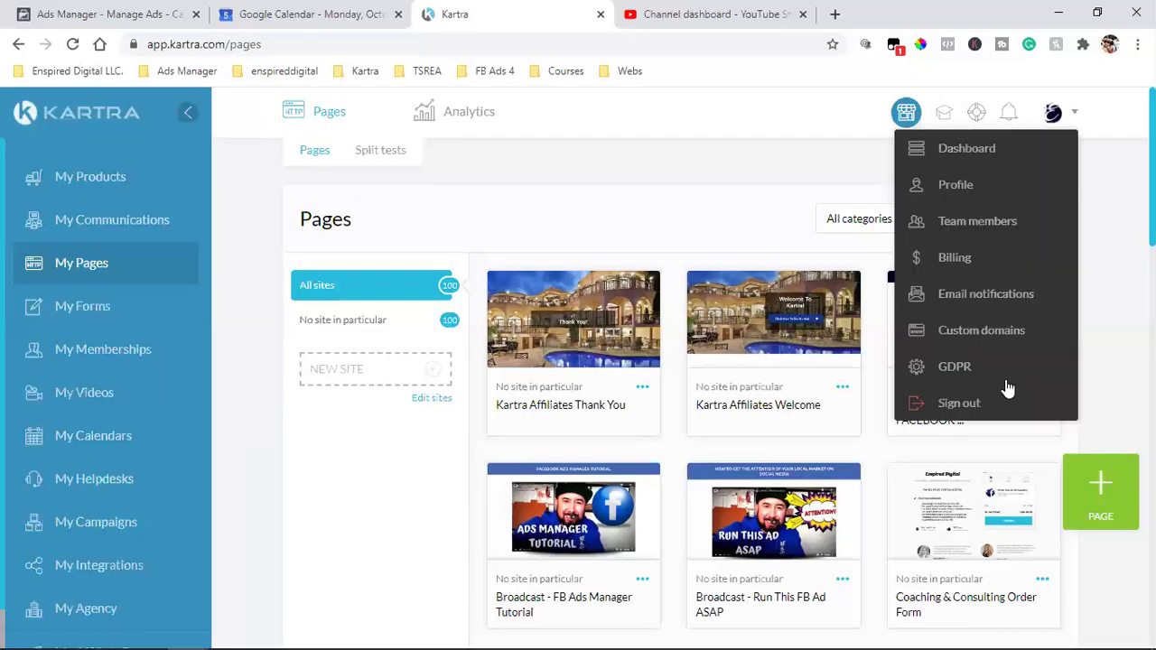
left_click(970, 413)
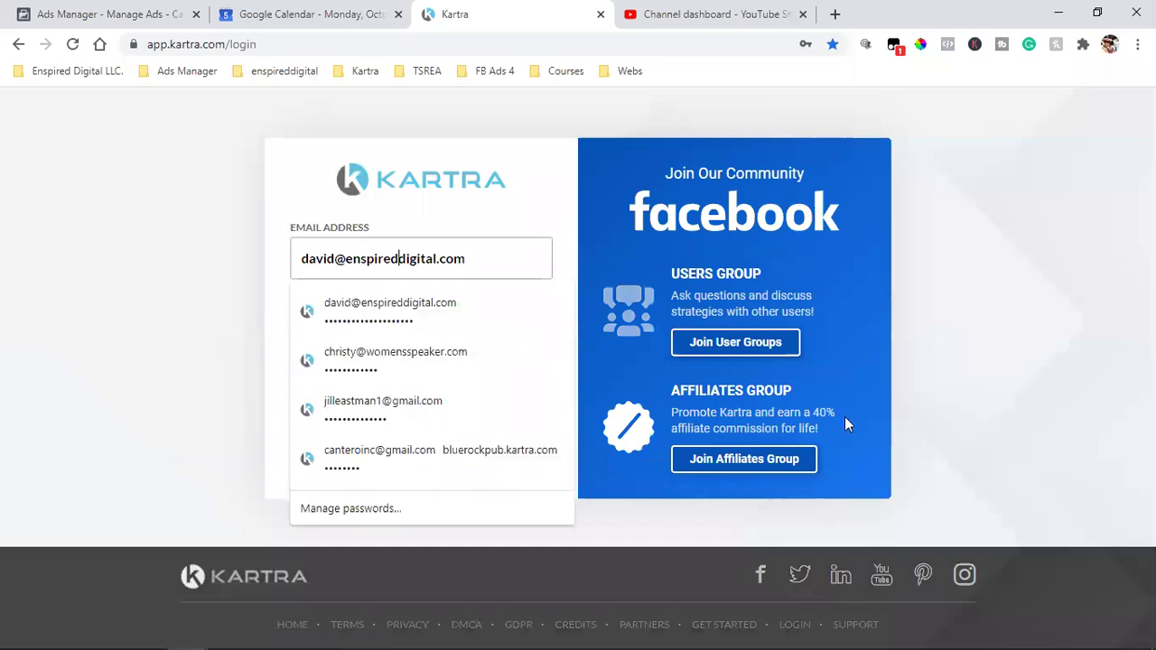
key("Down")
key("Down")
key("Return")
key("Return")
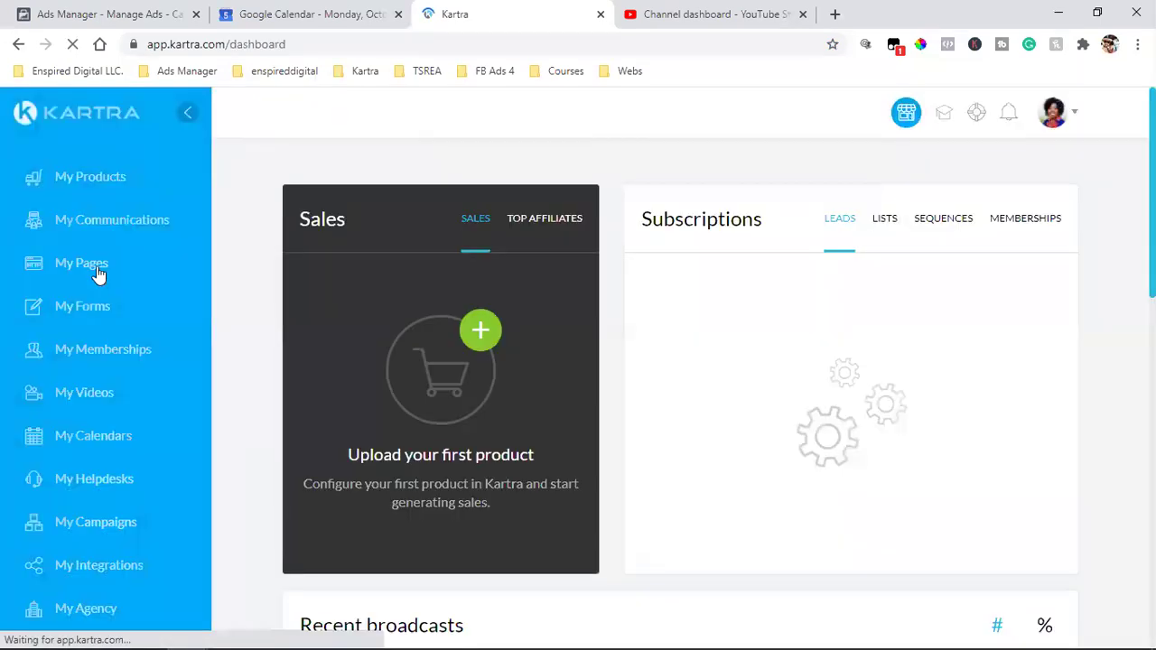
Start a new page from the pages list and look through all the template categories
left_click(98, 273)
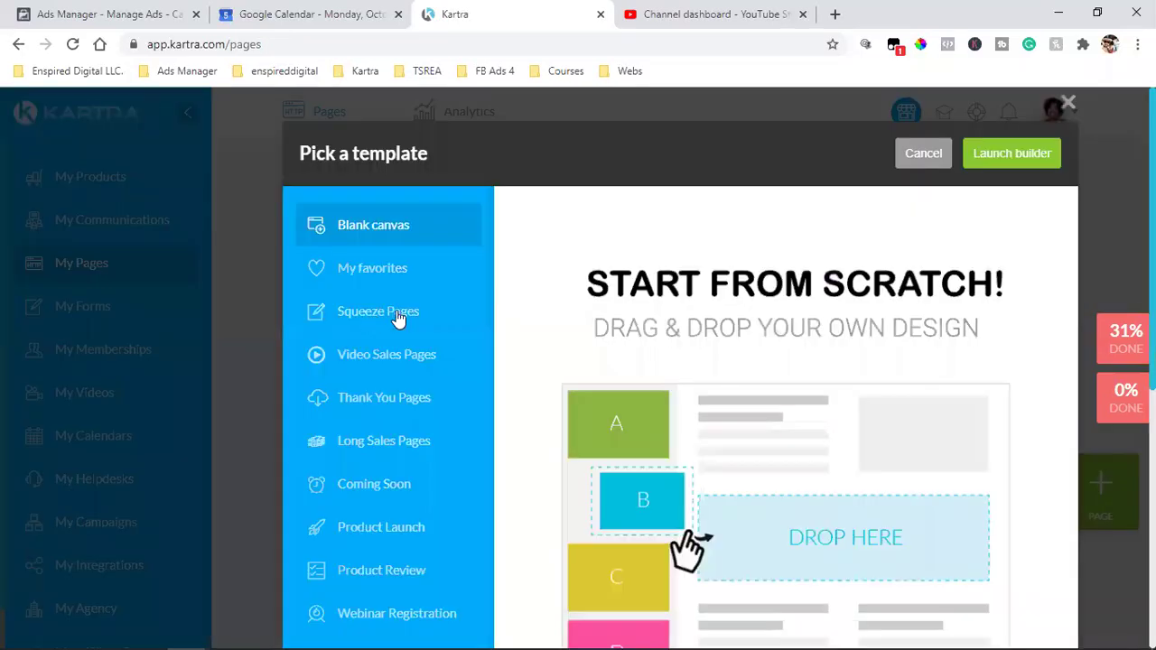
scroll(399, 287, "down", 1)
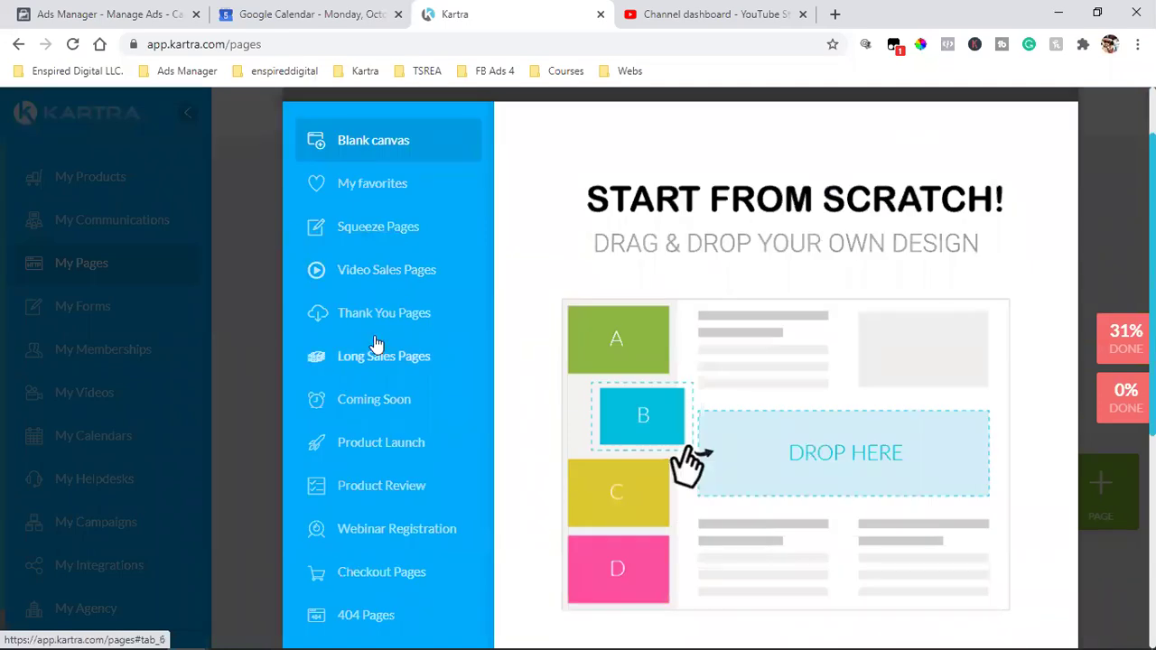
scroll(377, 348, "down", 2)
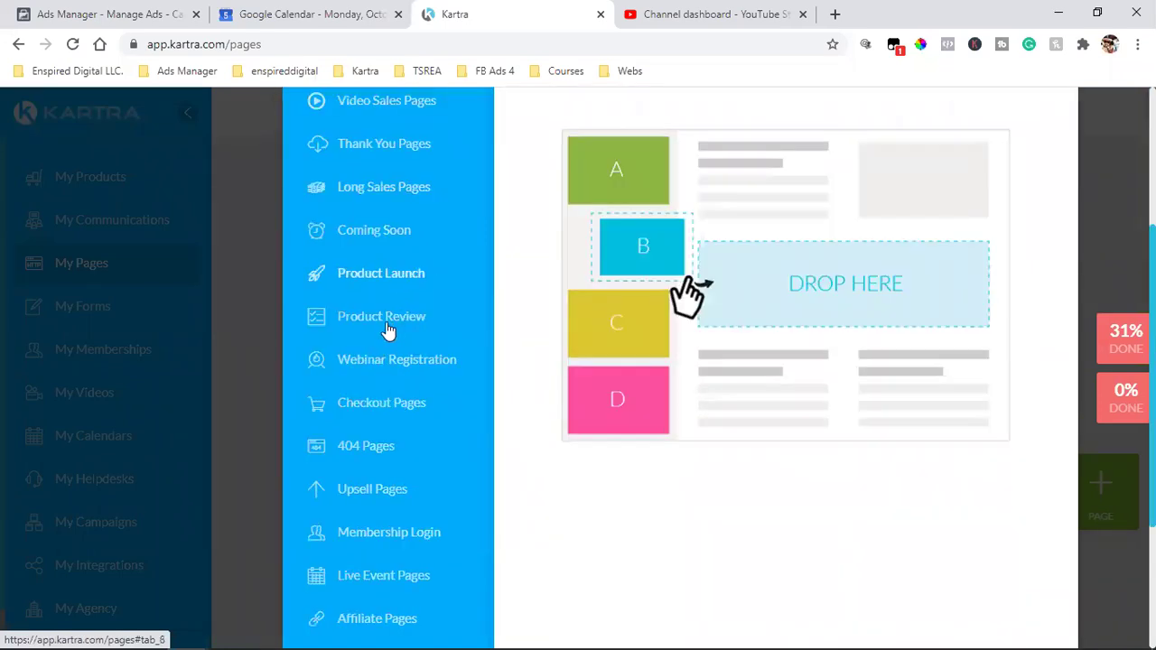
scroll(370, 348, "down", 1)
scroll(356, 430, "down", 3)
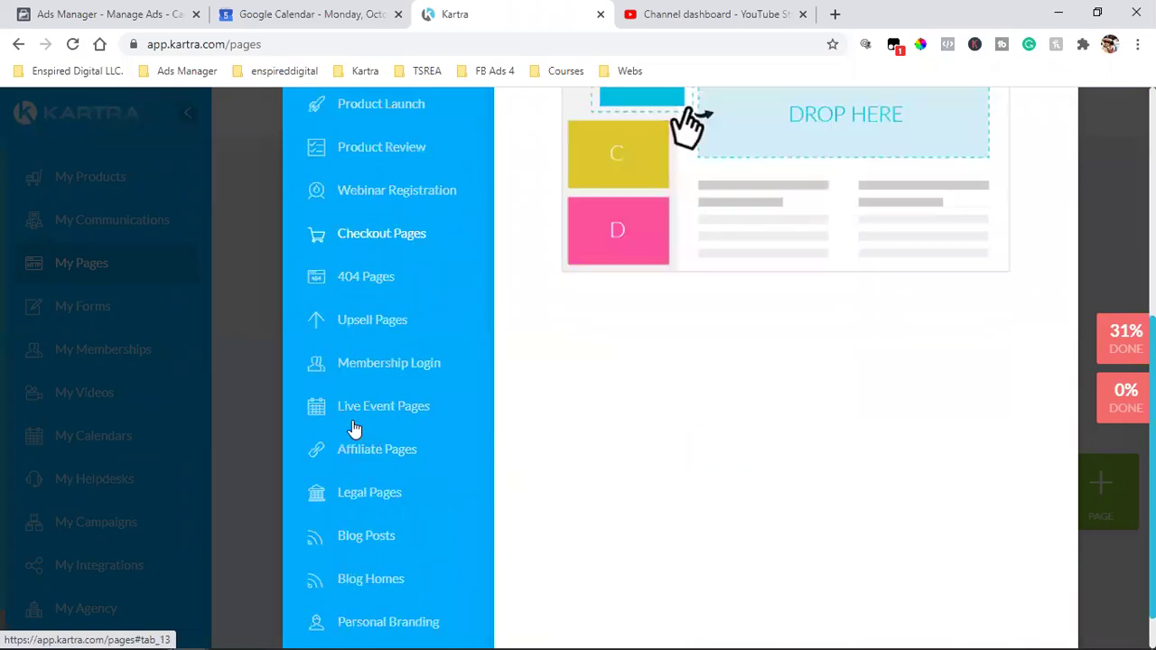
scroll(361, 524, "down", 1)
left_click(357, 524)
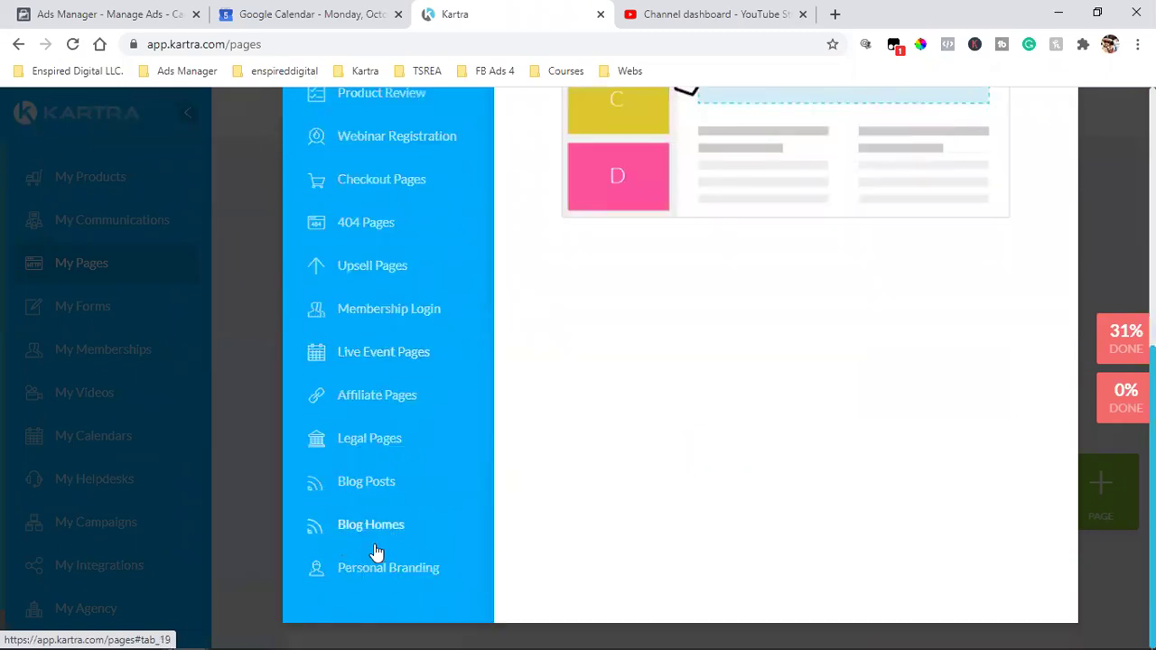
left_click(420, 577)
left_click(343, 485)
scroll(301, 276, "up", 5)
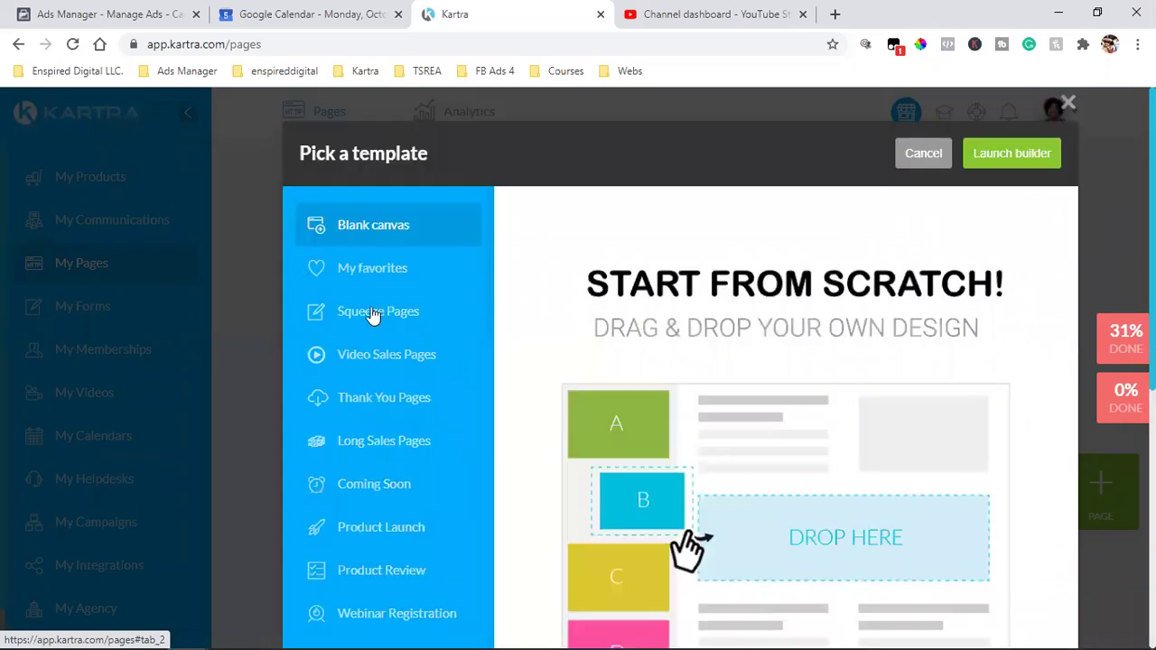
Examine the available Squeeze Pages templates and leave the template picker without choosing one
left_click(373, 311)
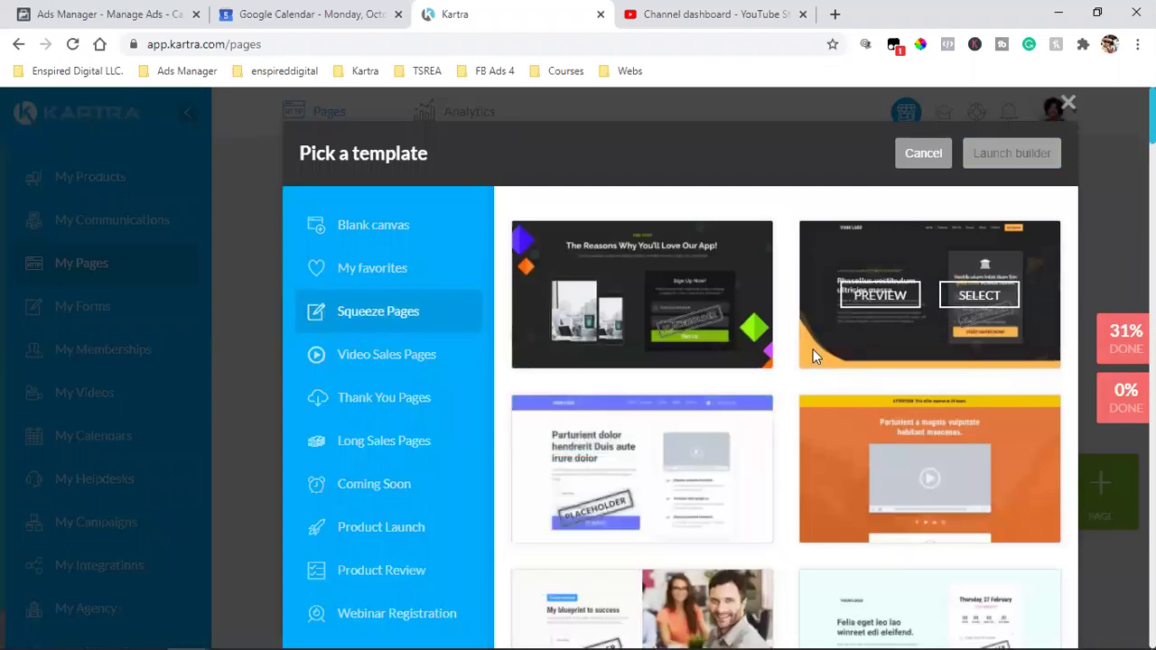
scroll(812, 352, "down", 2)
scroll(813, 357, "down", 3)
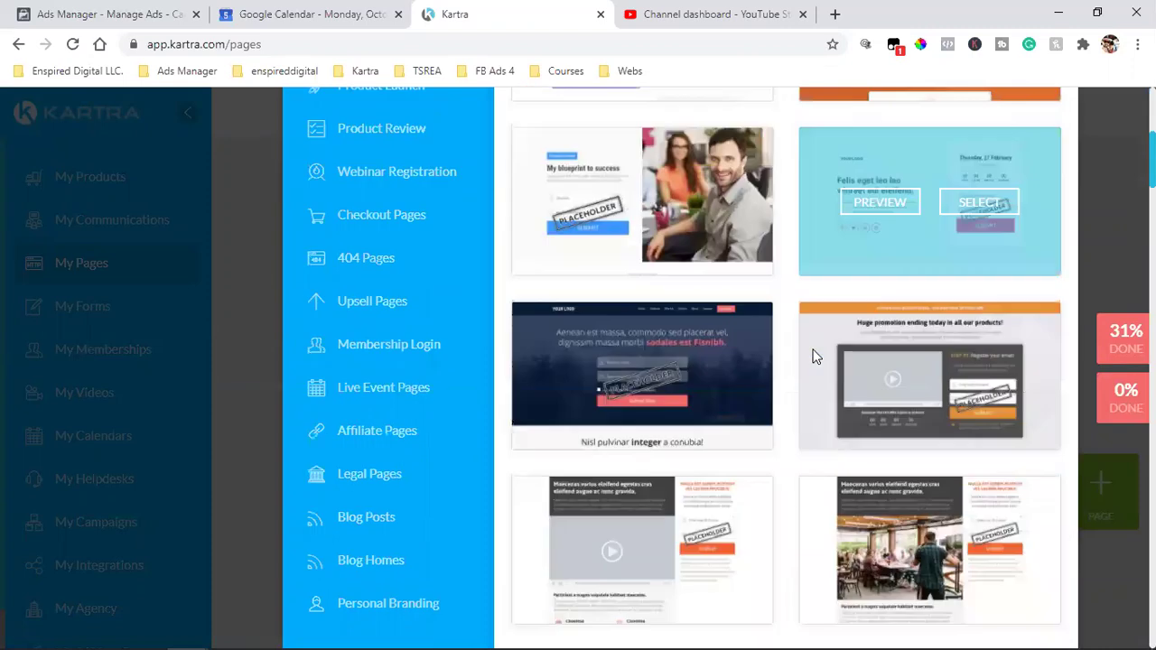
scroll(816, 356, "down", 3)
scroll(740, 370, "down", 2)
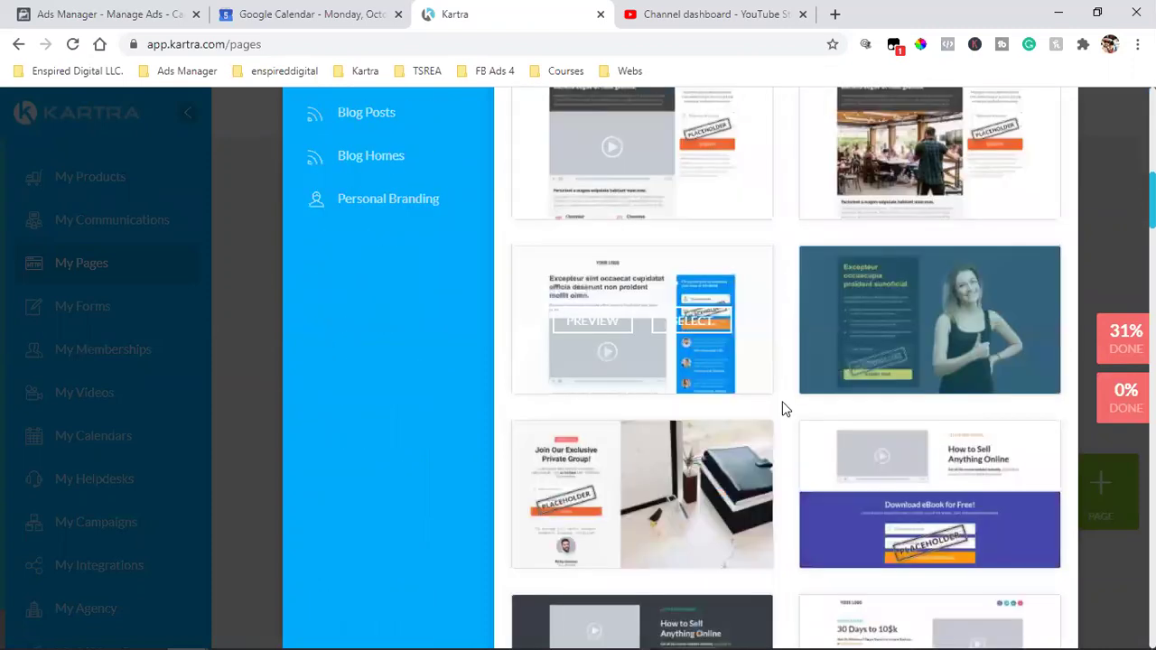
scroll(784, 406, "down", 1)
scroll(783, 397, "down", 4)
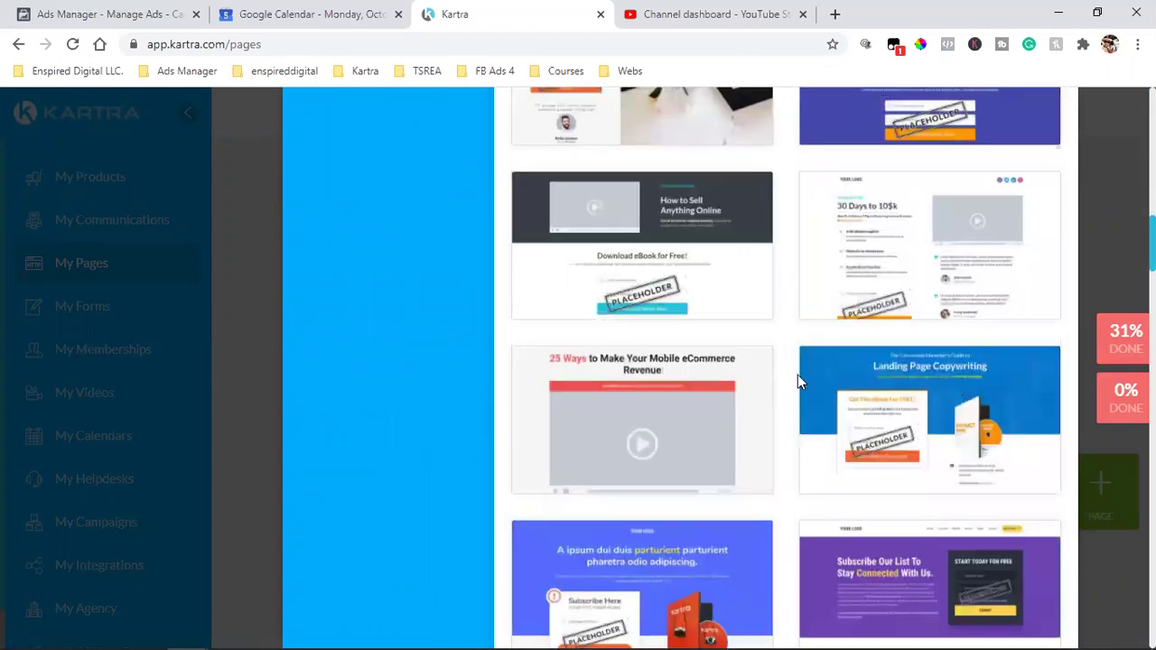
scroll(767, 416, "down", 5)
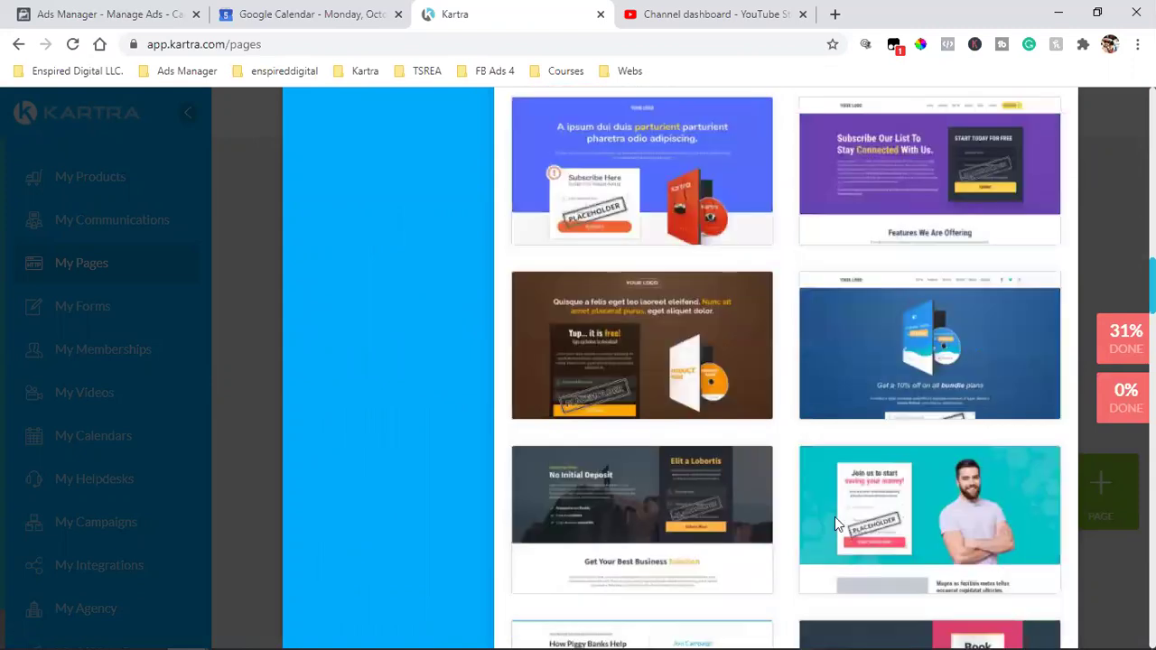
scroll(835, 516, "down", 2)
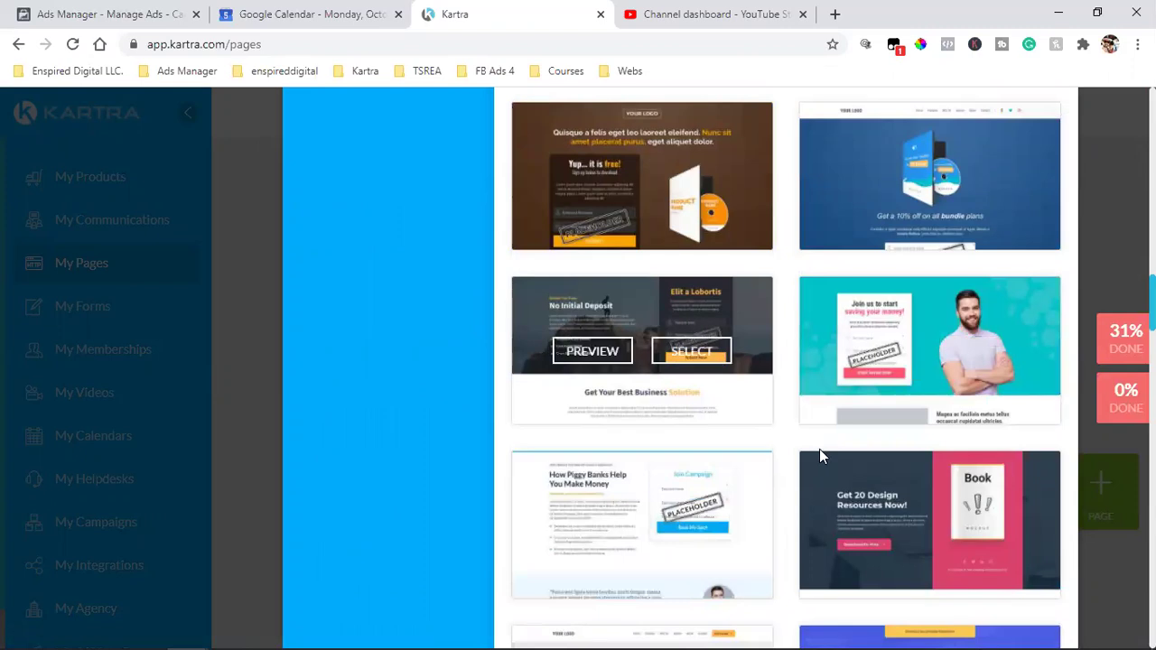
scroll(819, 449, "up", 3)
scroll(862, 201, "up", 5)
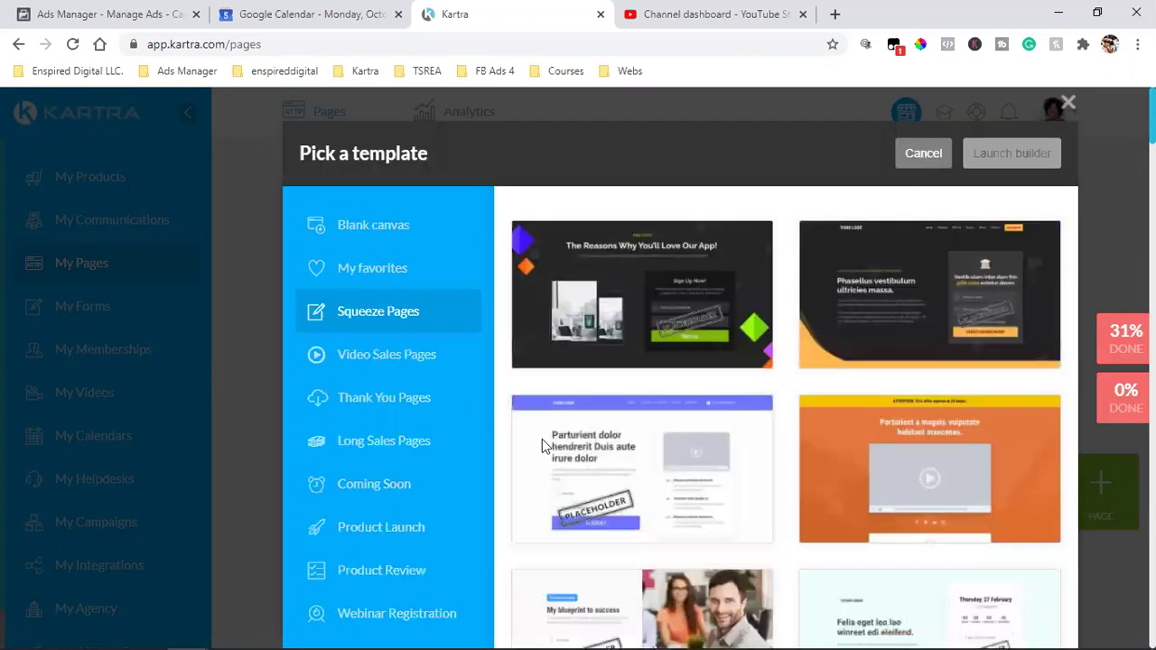
left_click(114, 392)
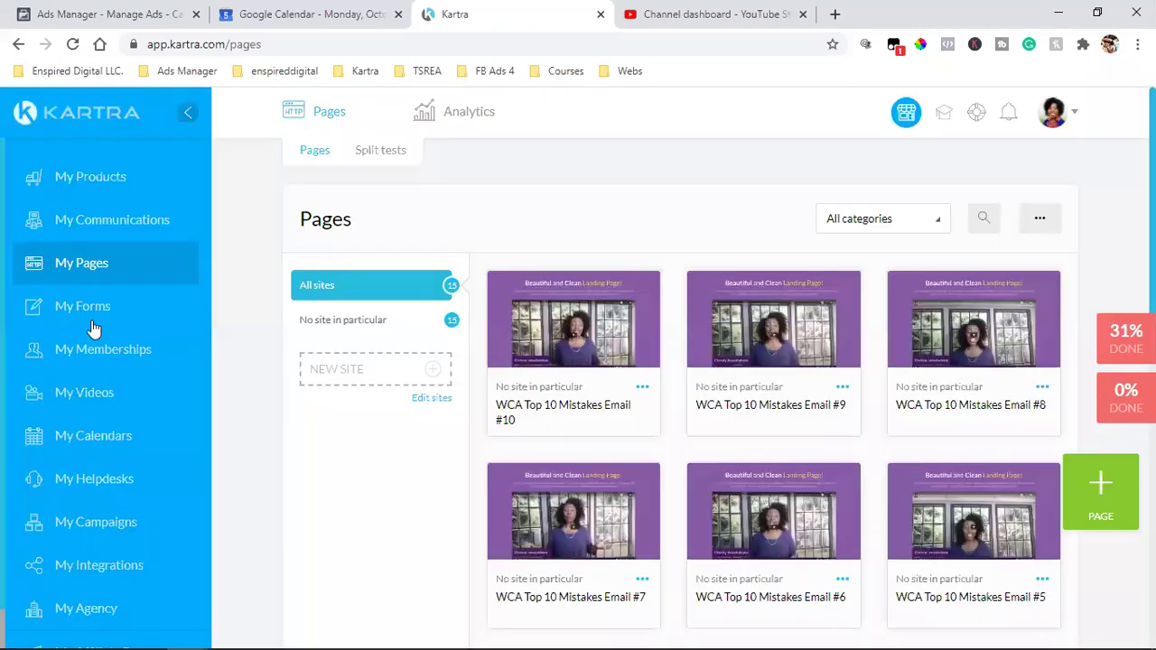
Open the account's list of subscription forms
left_click(94, 329)
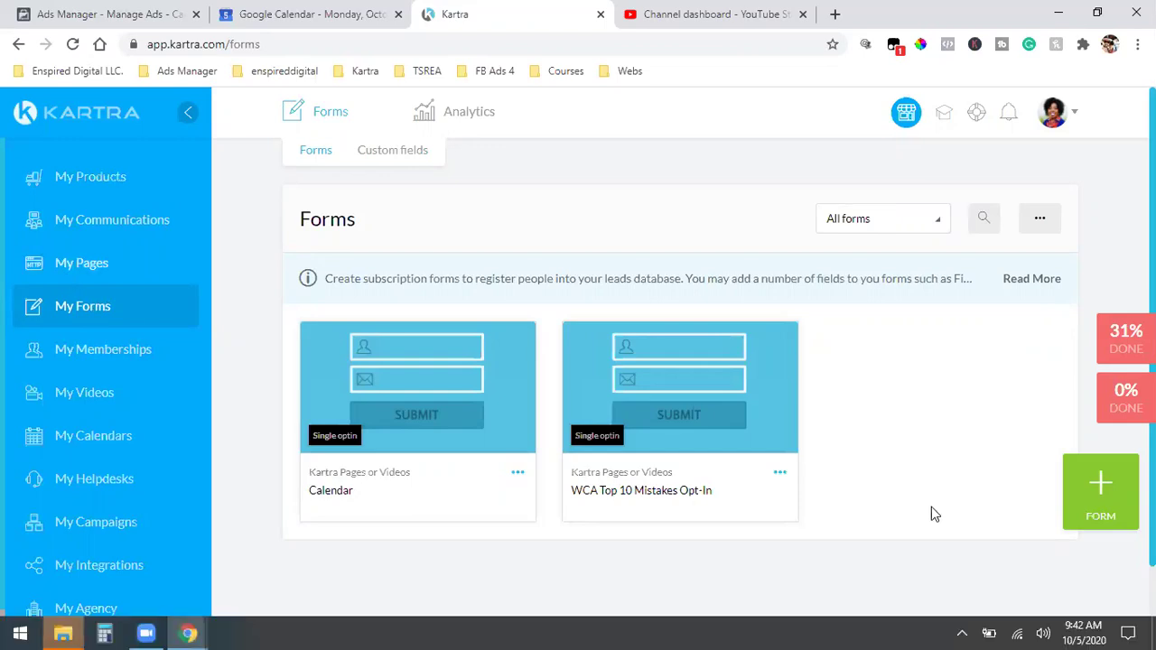
left_click(61, 633)
key("alt+Tab")
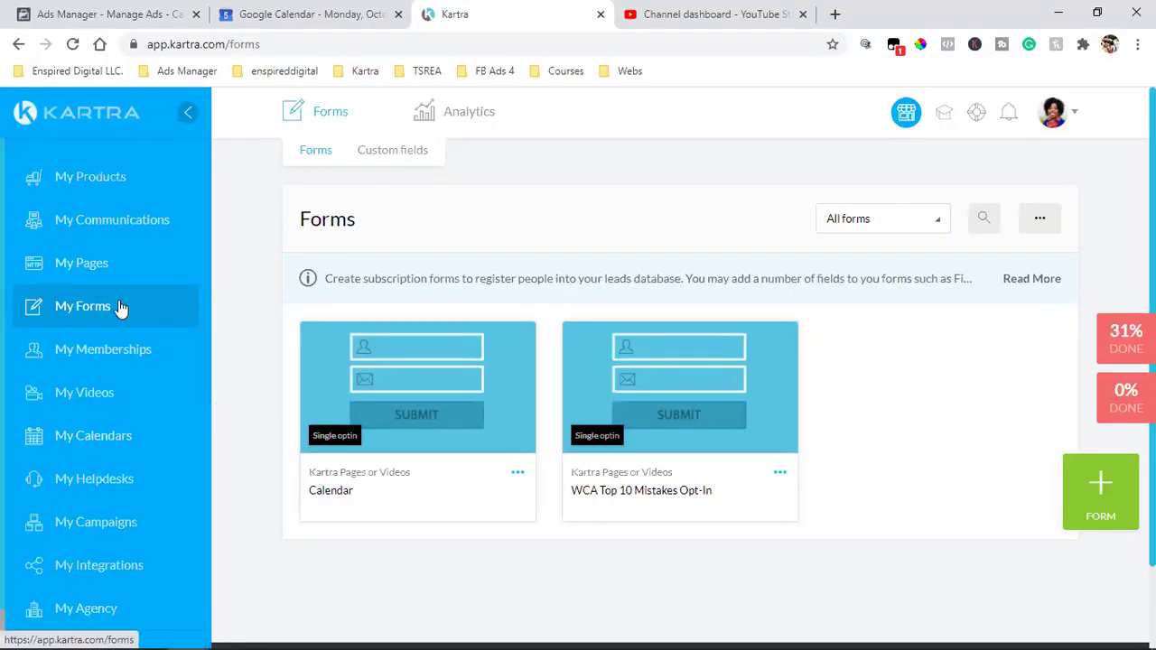
Copy the public link of the Women's Coaching Association calendar and close the link dialog
scroll(185, 339, "down", 1)
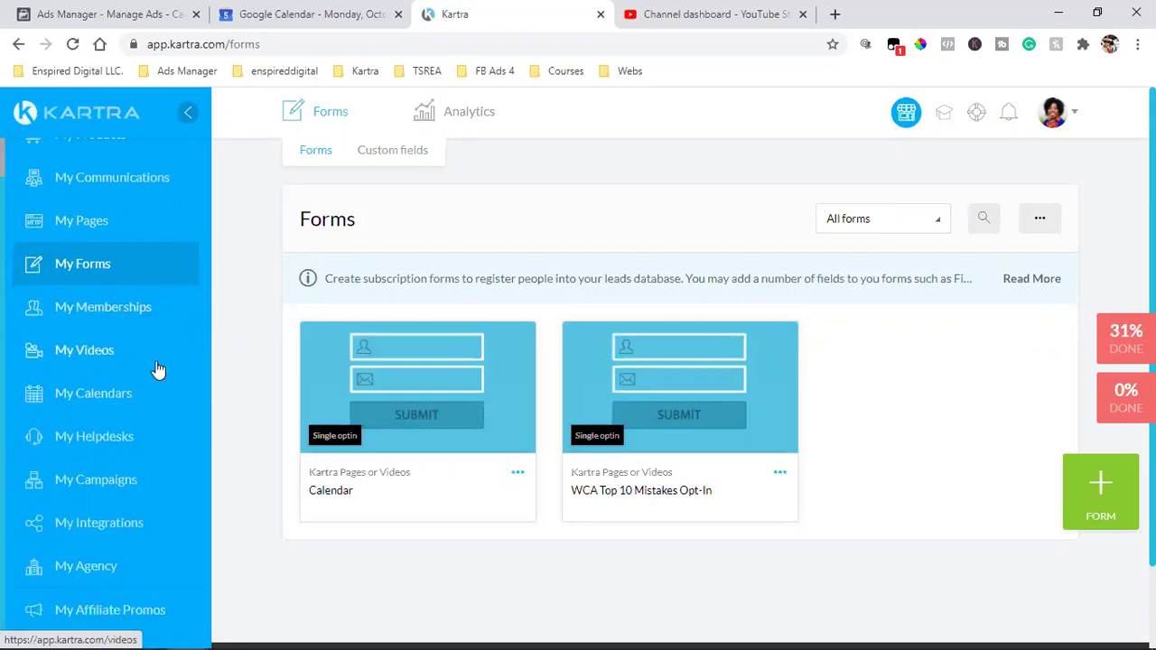
left_click(90, 406)
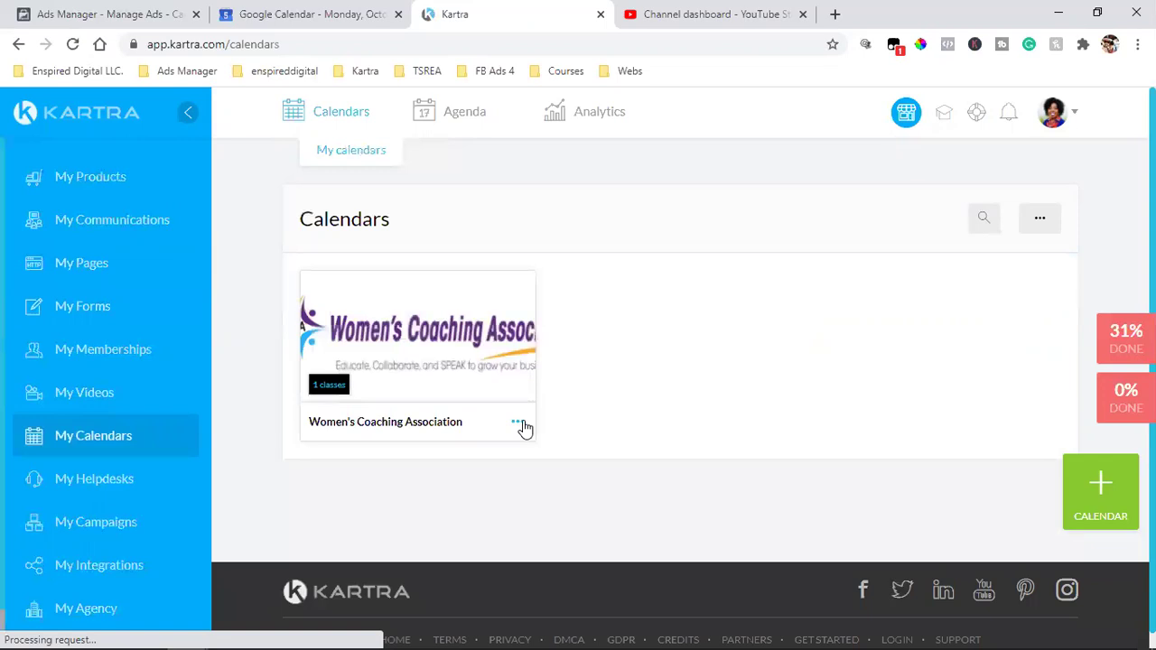
left_click(524, 423)
left_click(633, 361)
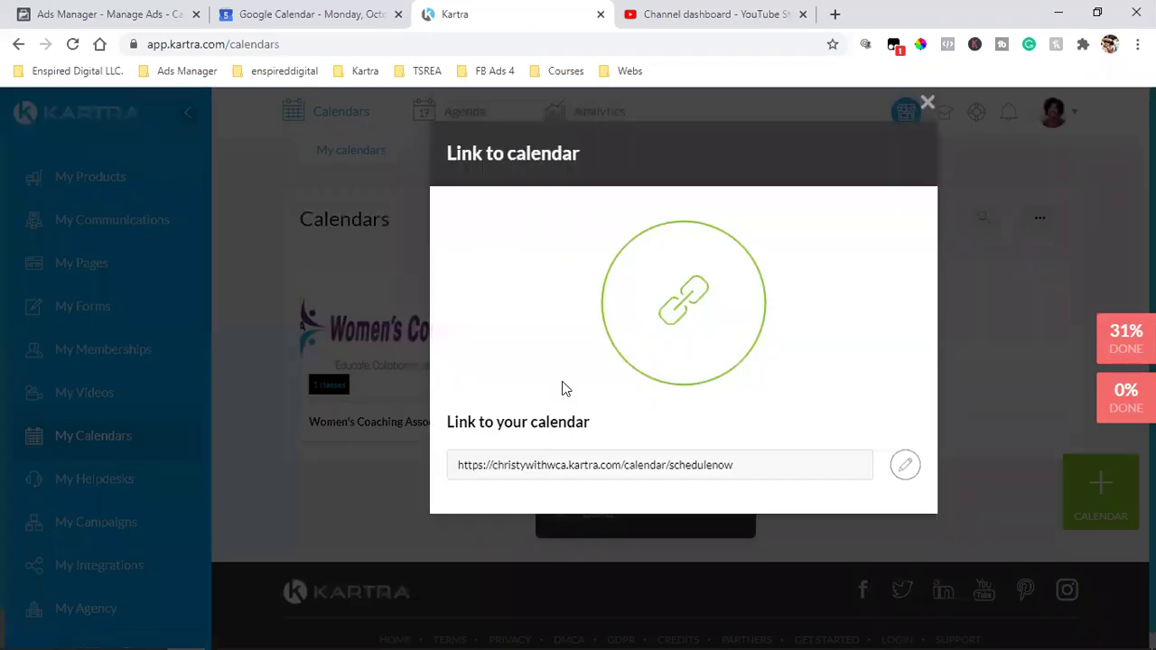
left_click(568, 473)
right_click(568, 474)
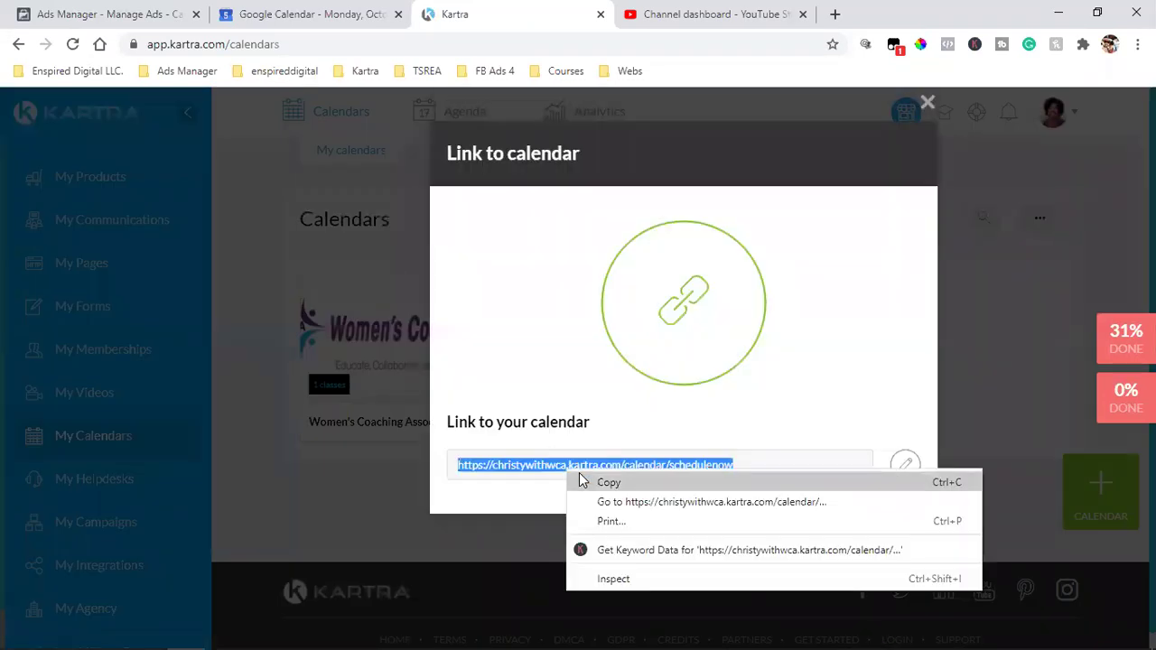
left_click(584, 481)
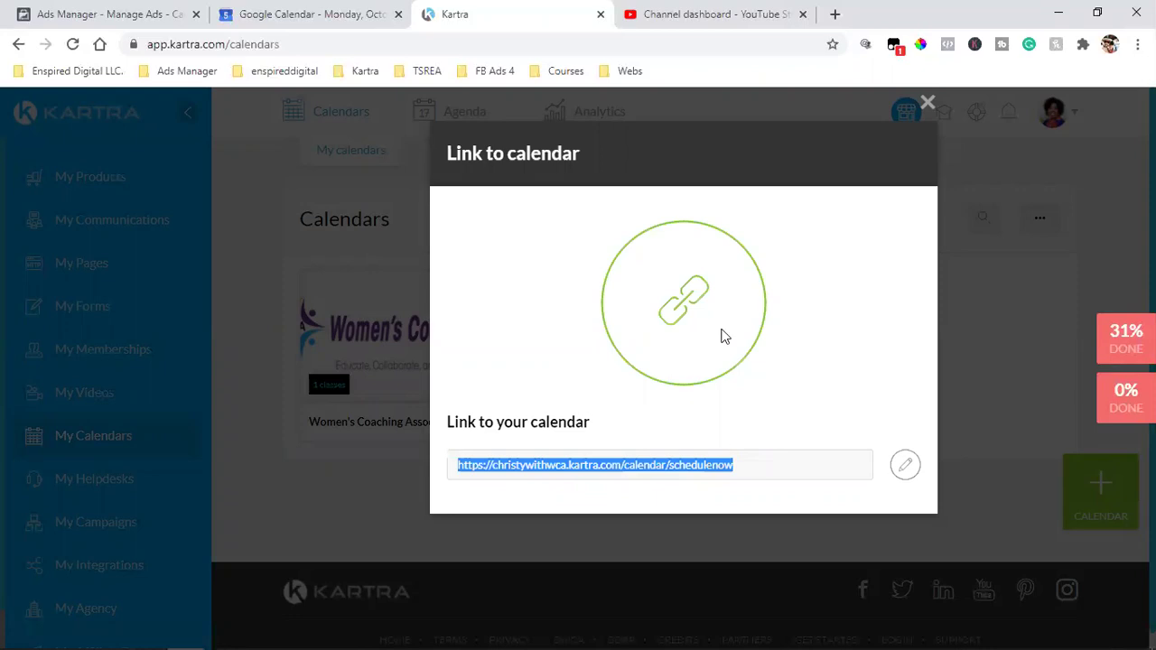
left_click(926, 104)
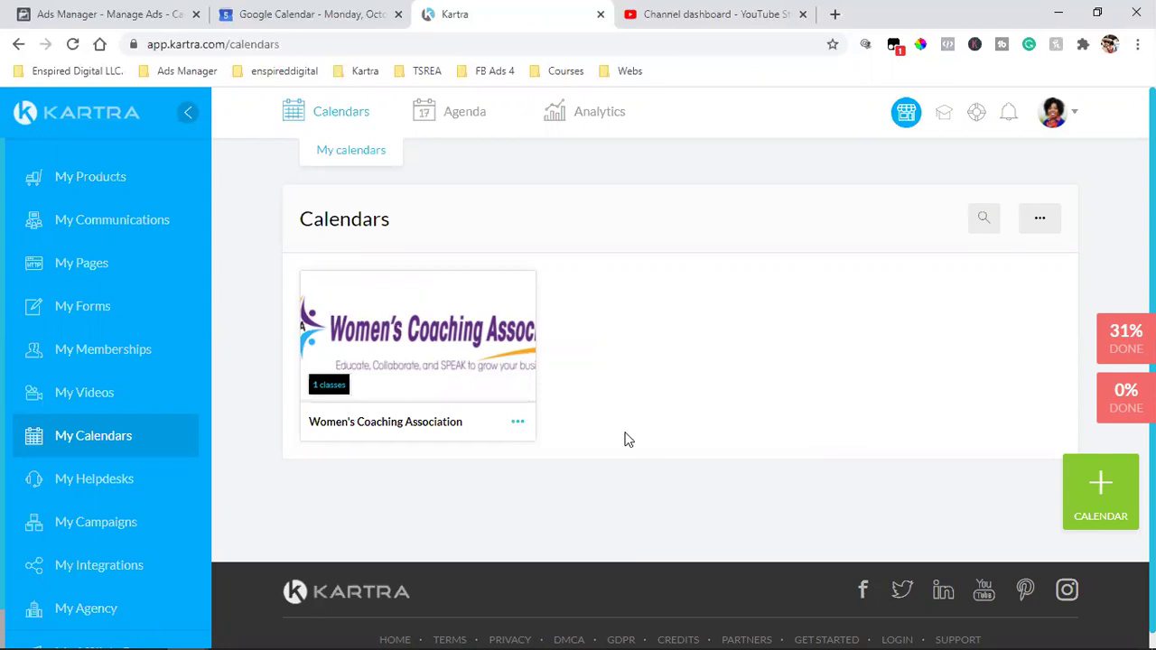
View the bookmarked Enspired Digital Strategy Call booking page and its schedule in a new browser tab, and return to the Kartra calendars
left_click(832, 13)
left_click(188, 70)
mouse_move(76, 71)
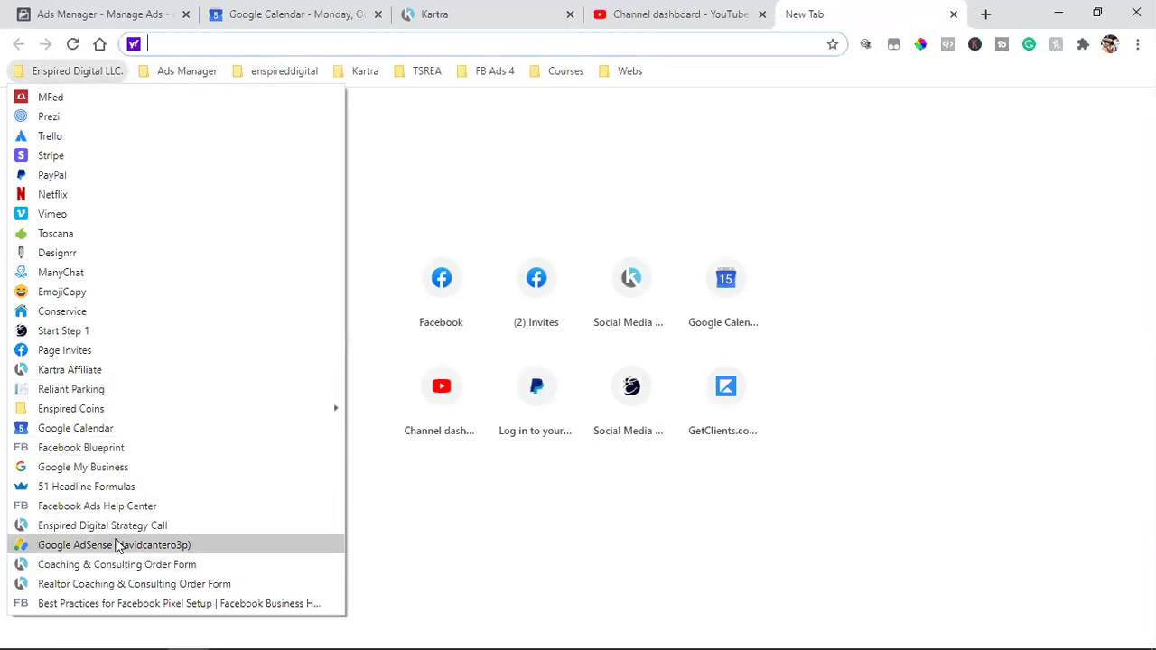
left_click(168, 527)
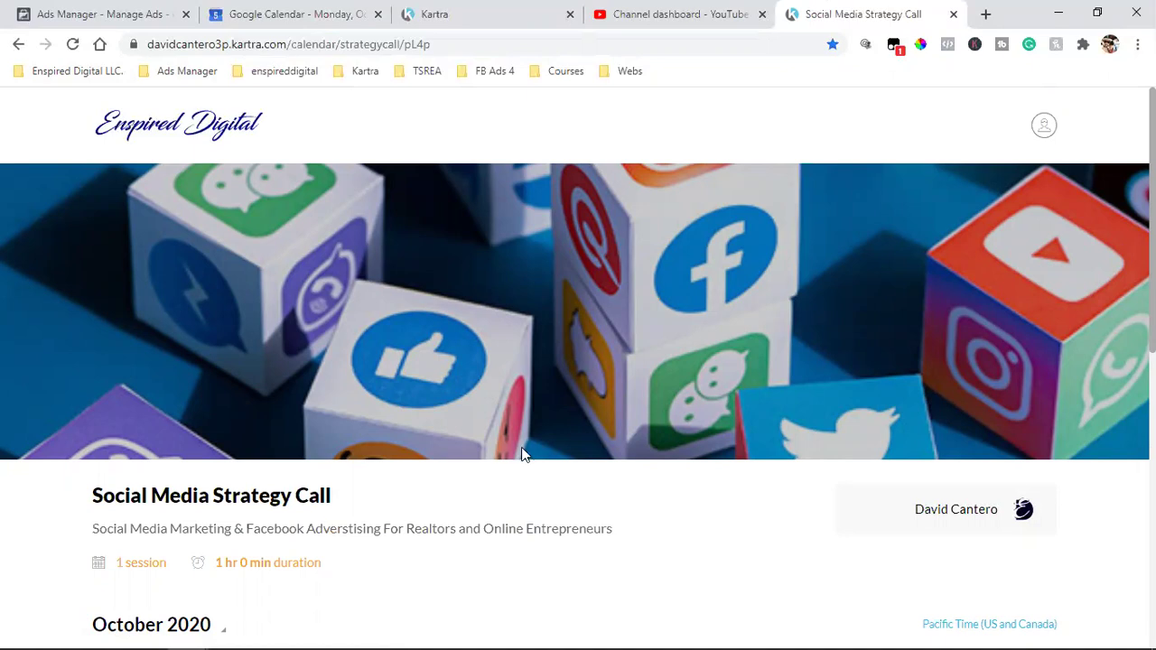
scroll(529, 451, "down", 3)
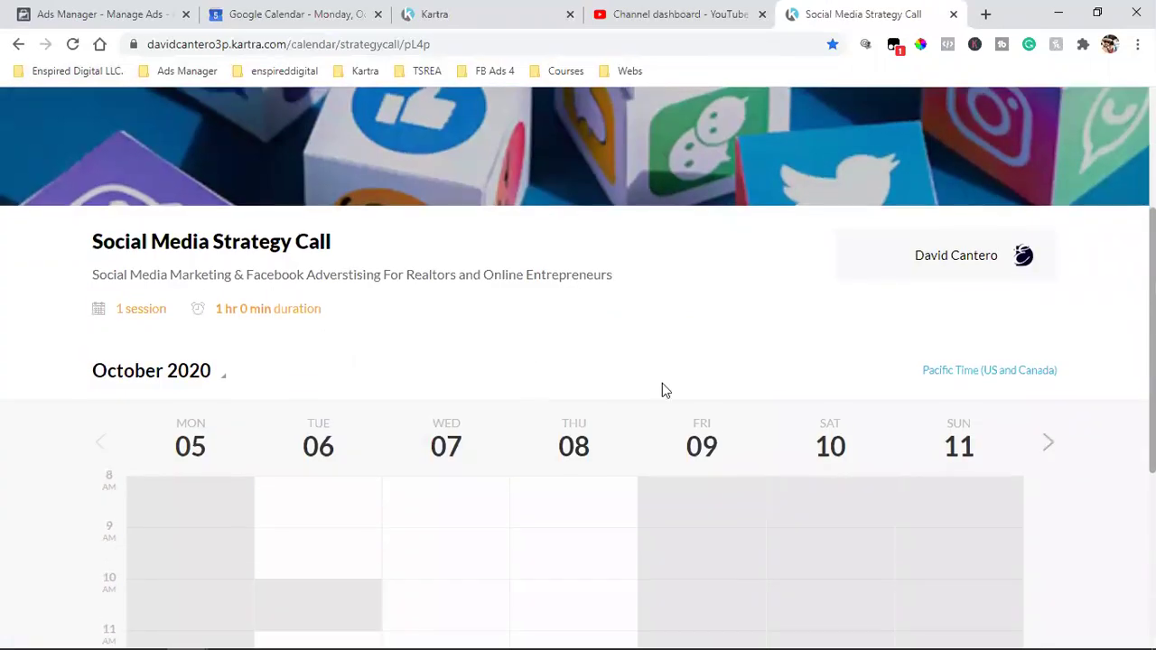
left_click(986, 14)
left_click(434, 9)
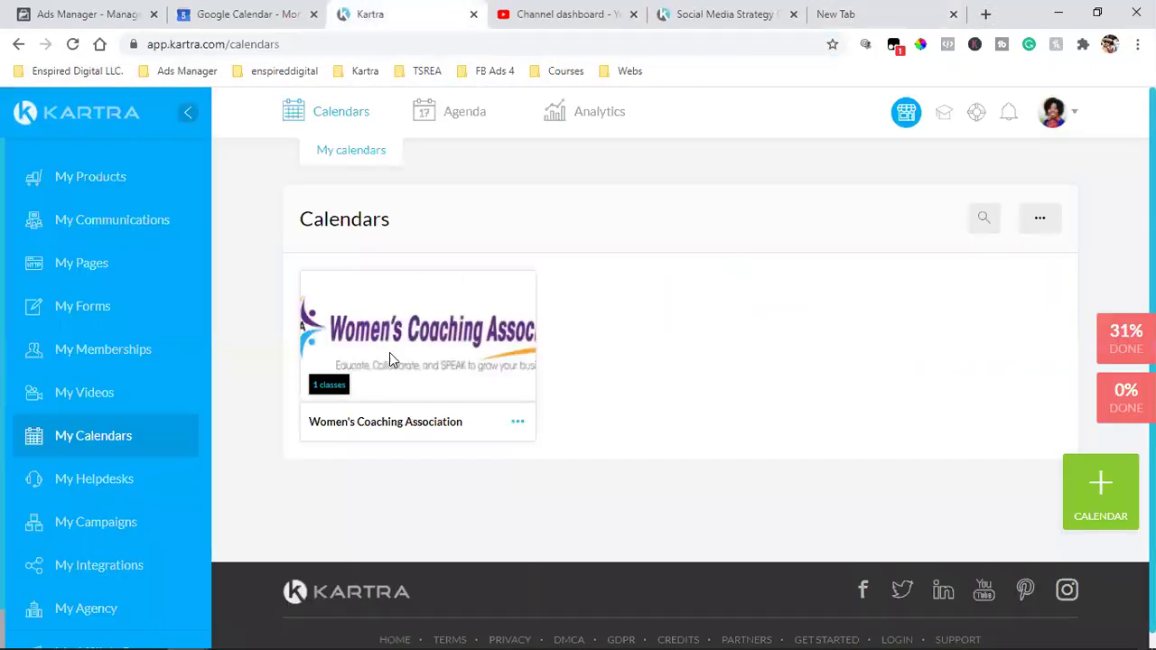
Open the account's pages and preview the full WCA Top 10 Mistakes TY thank-you page down to its Join Our Community section
left_click(103, 267)
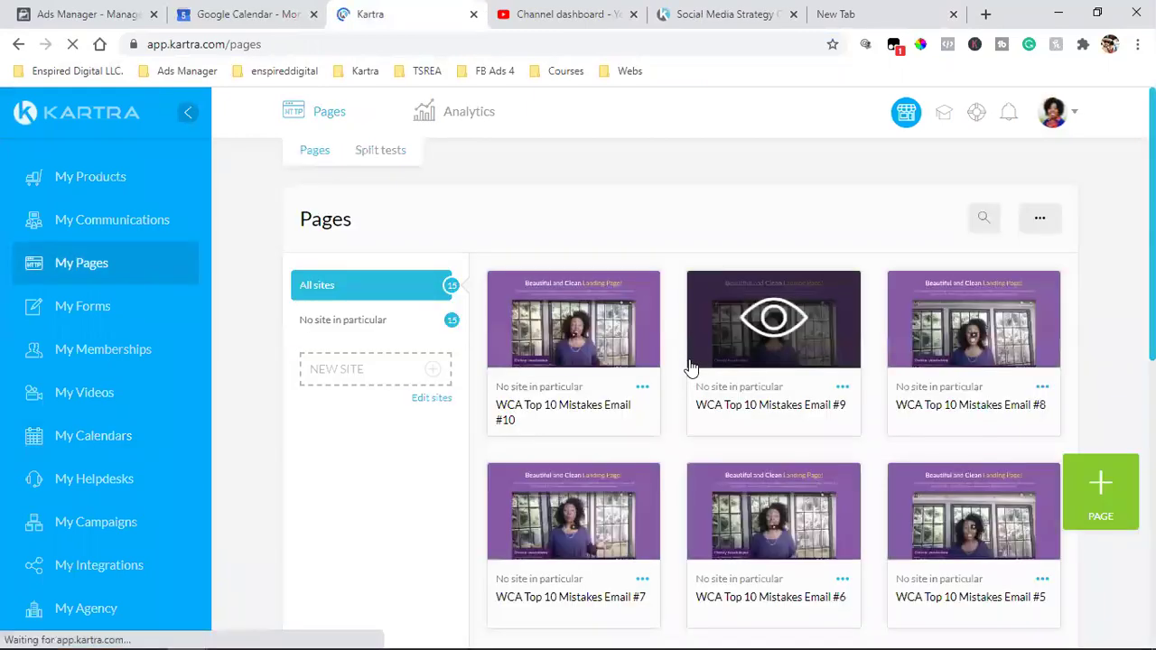
scroll(858, 394, "down", 8)
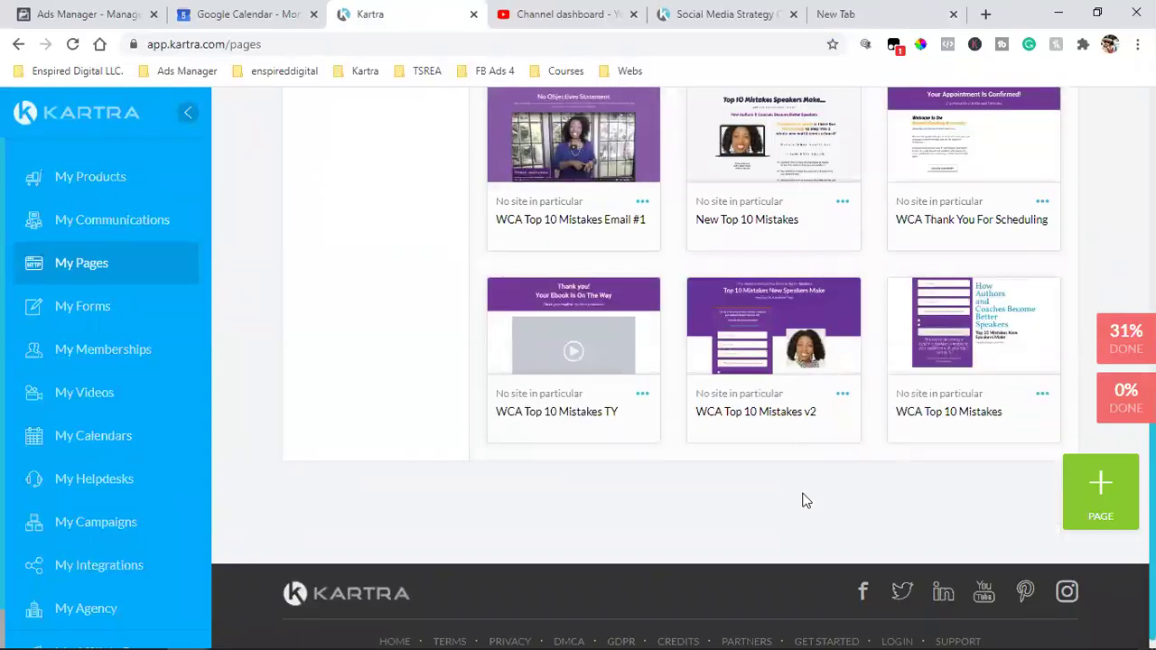
left_click(642, 393)
left_click(574, 351)
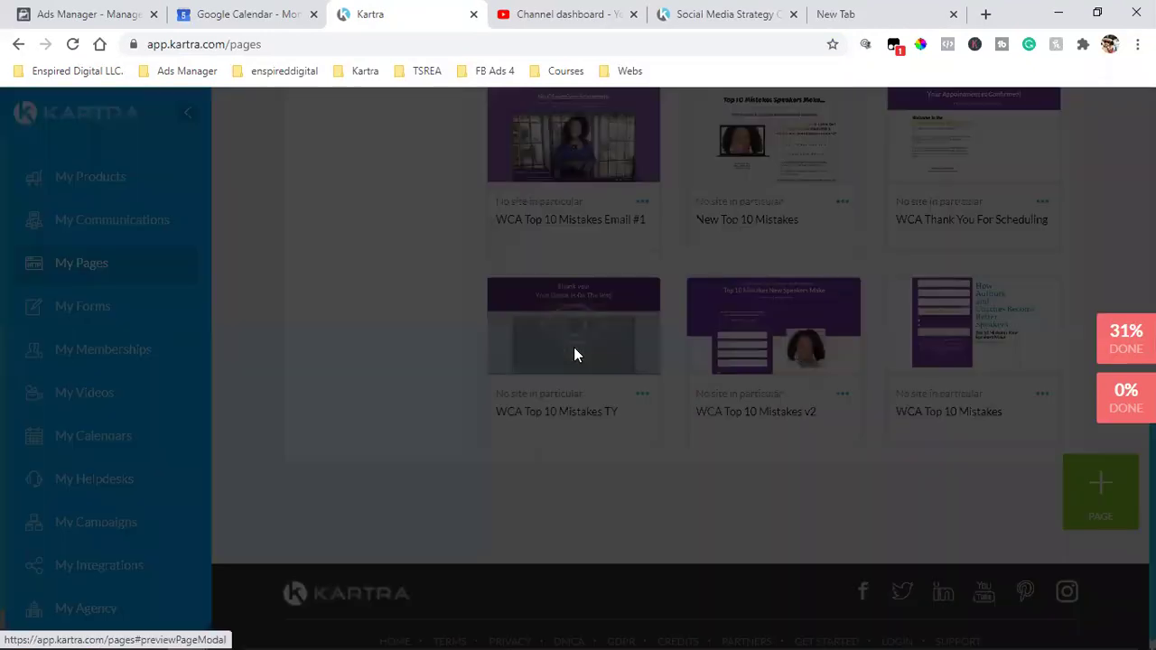
scroll(761, 404, "down", 4)
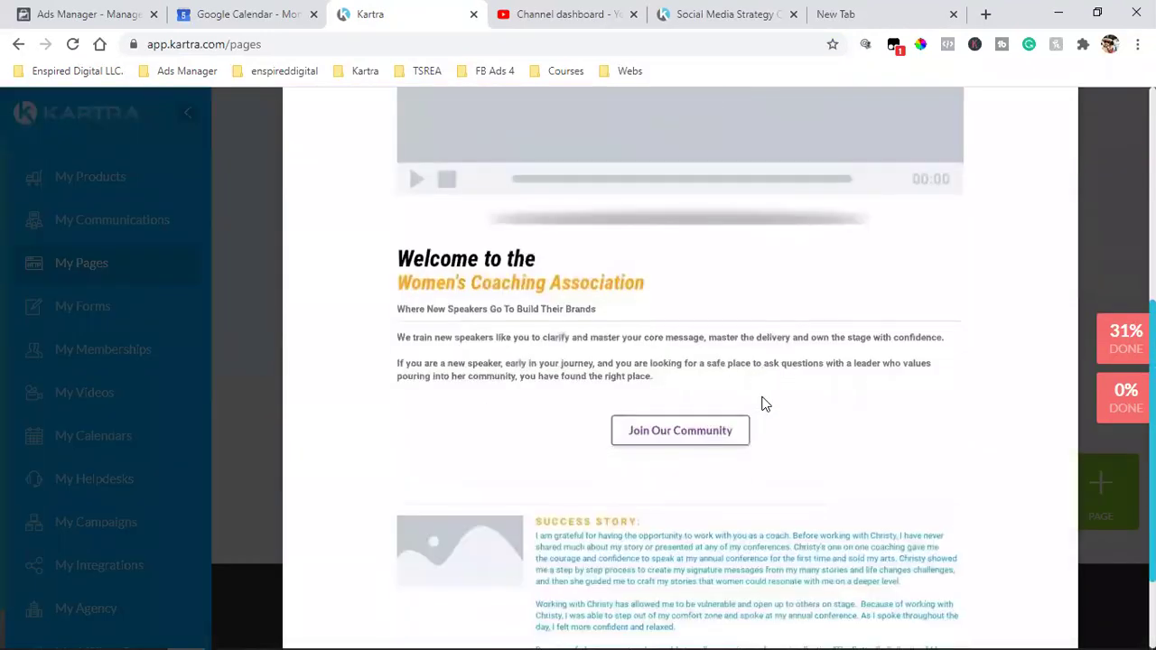
scroll(612, 203, "up", 5)
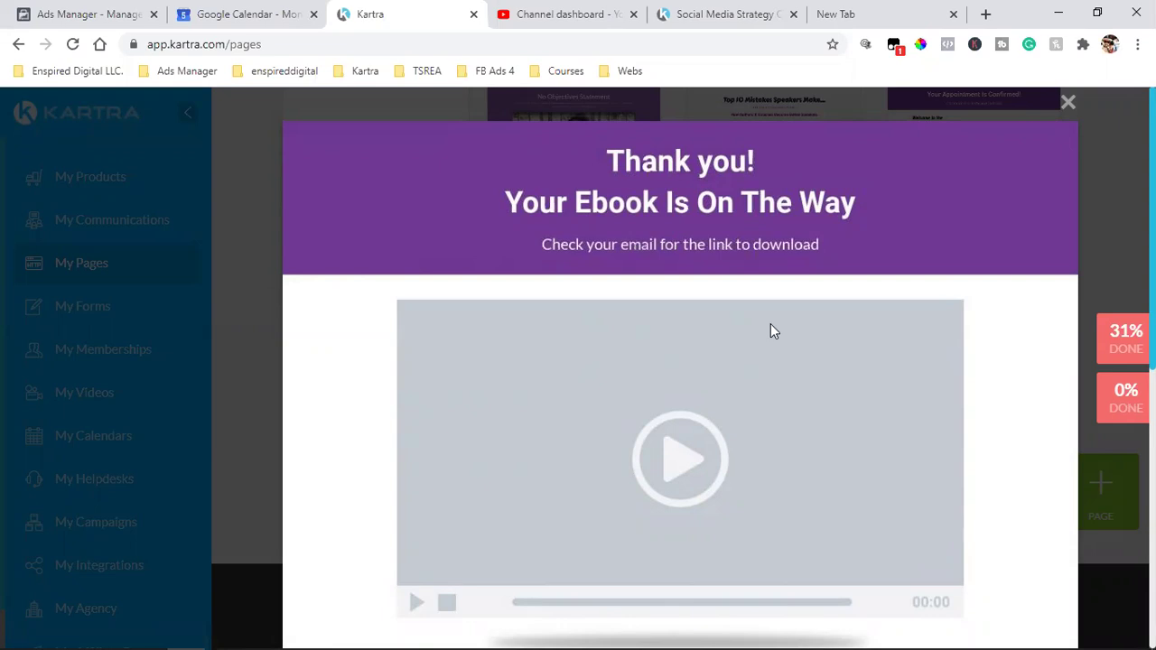
scroll(771, 330, "down", 3)
scroll(687, 262, "up", 1)
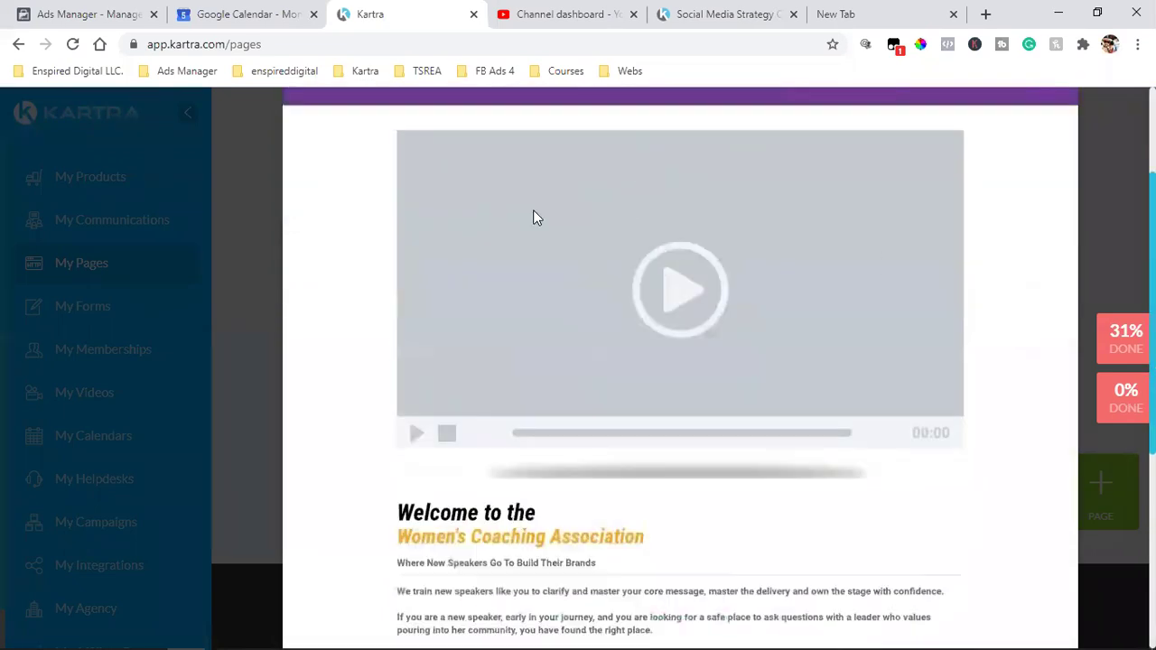
scroll(756, 265, "down", 4)
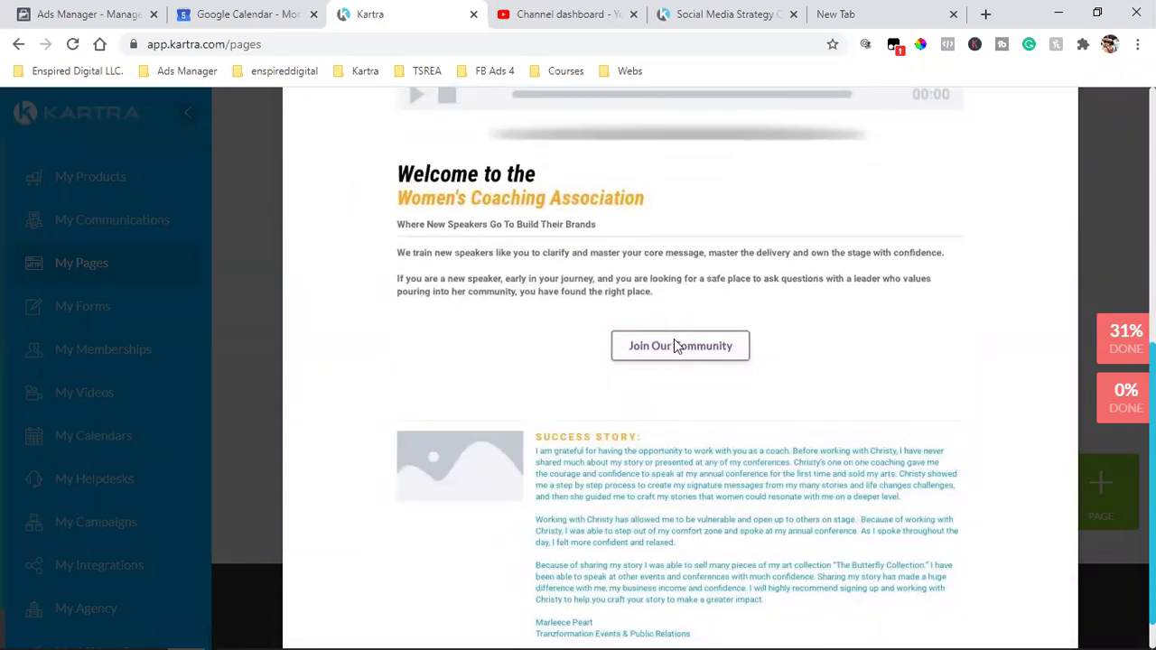
View the Social Media Strategy Call booking page and its October 2020 schedule, and close the empty browser tab
left_click(705, 13)
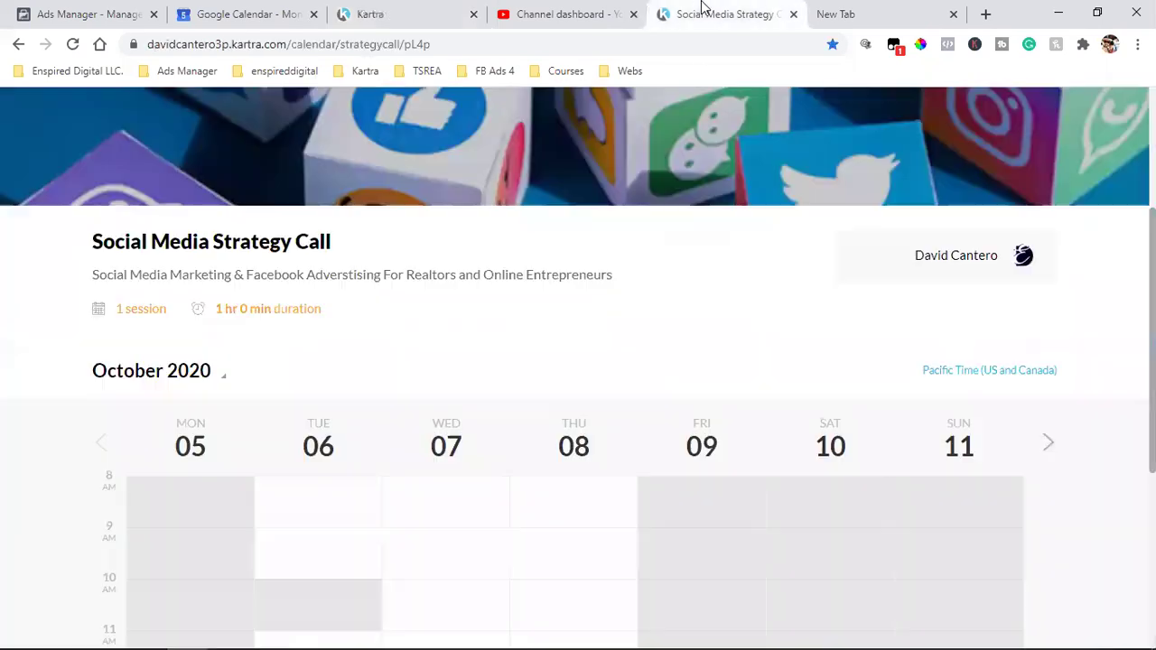
scroll(779, 375, "up", 1)
scroll(774, 374, "up", 2)
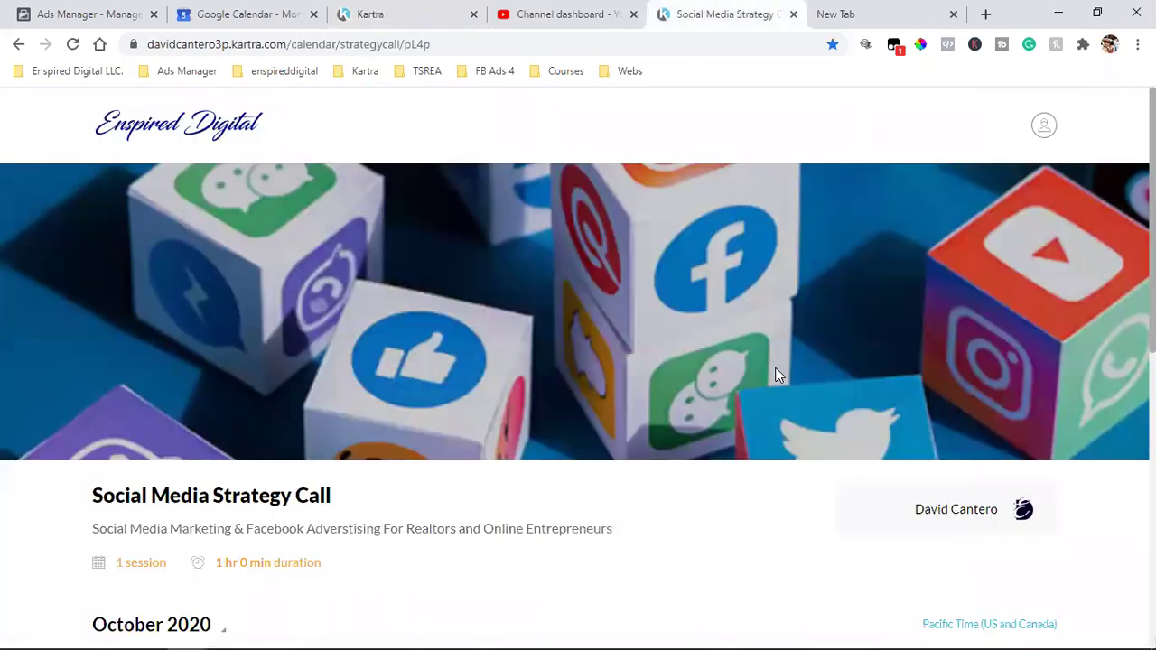
scroll(619, 292, "down", 2)
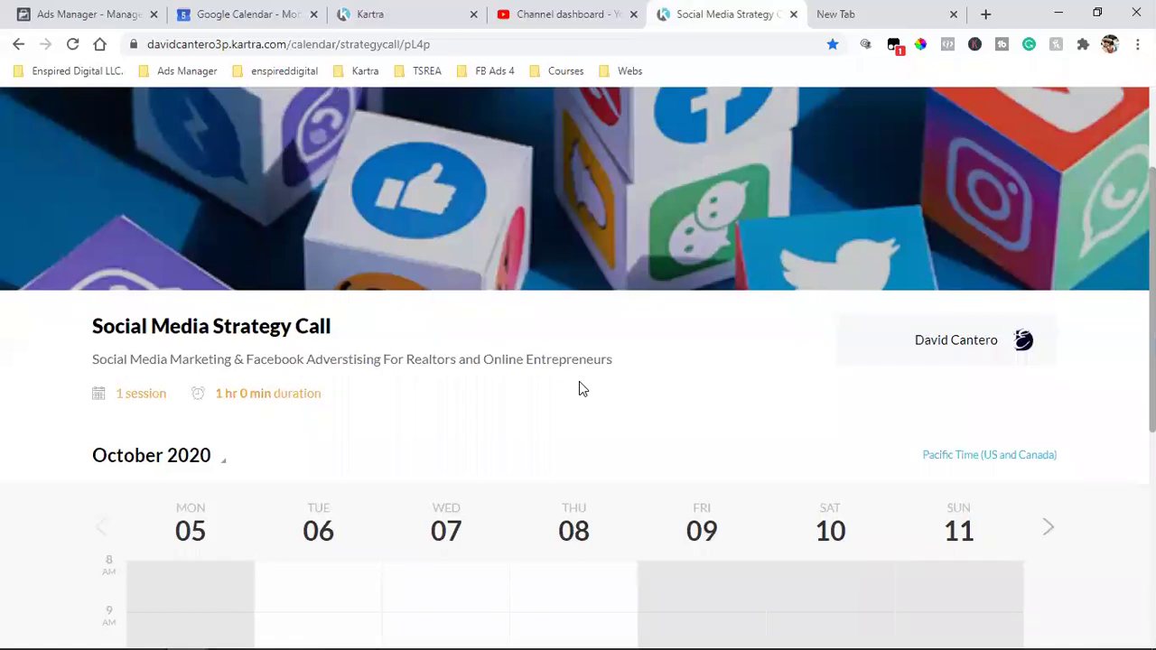
left_click(956, 14)
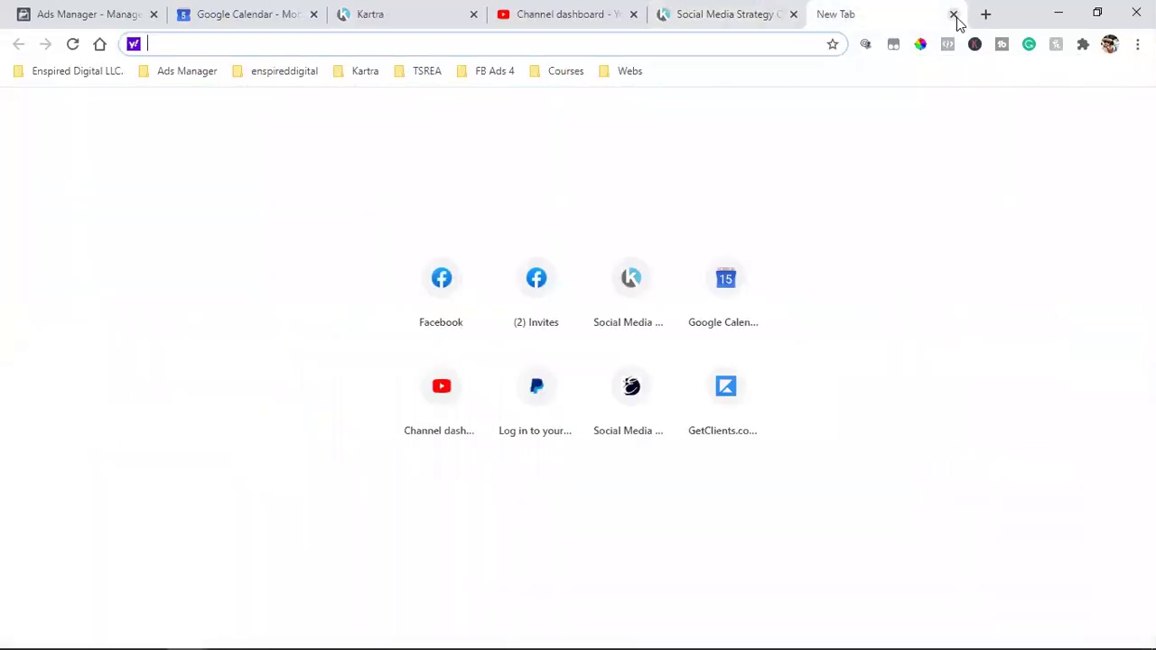
key("ctrl+w")
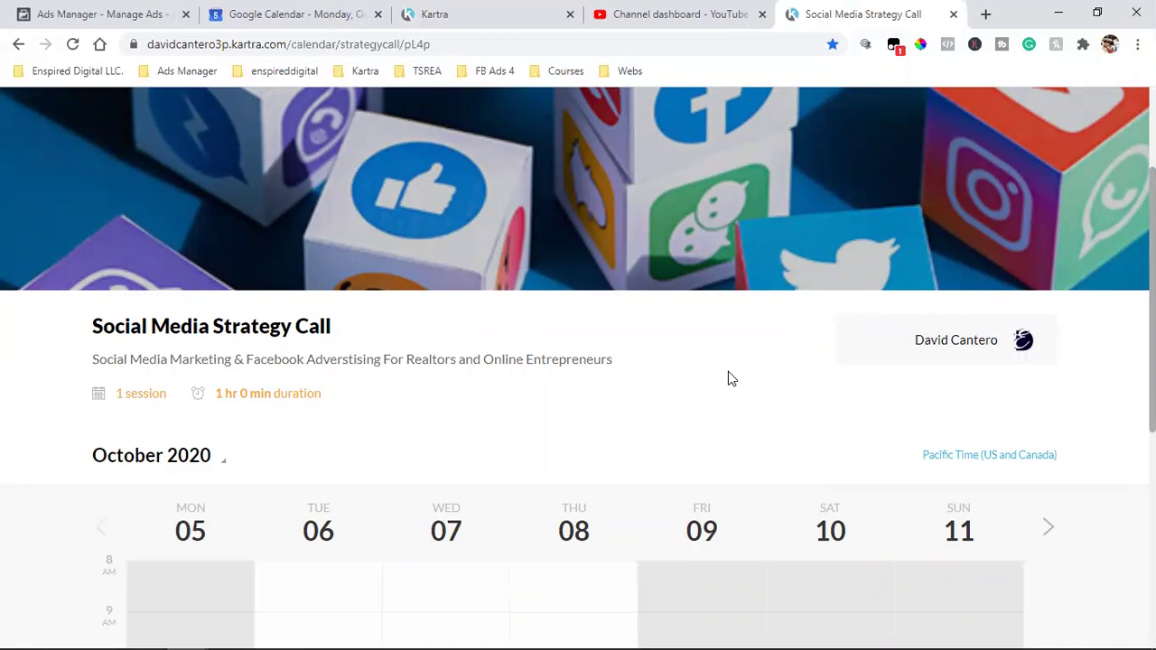
scroll(730, 377, "up", 2)
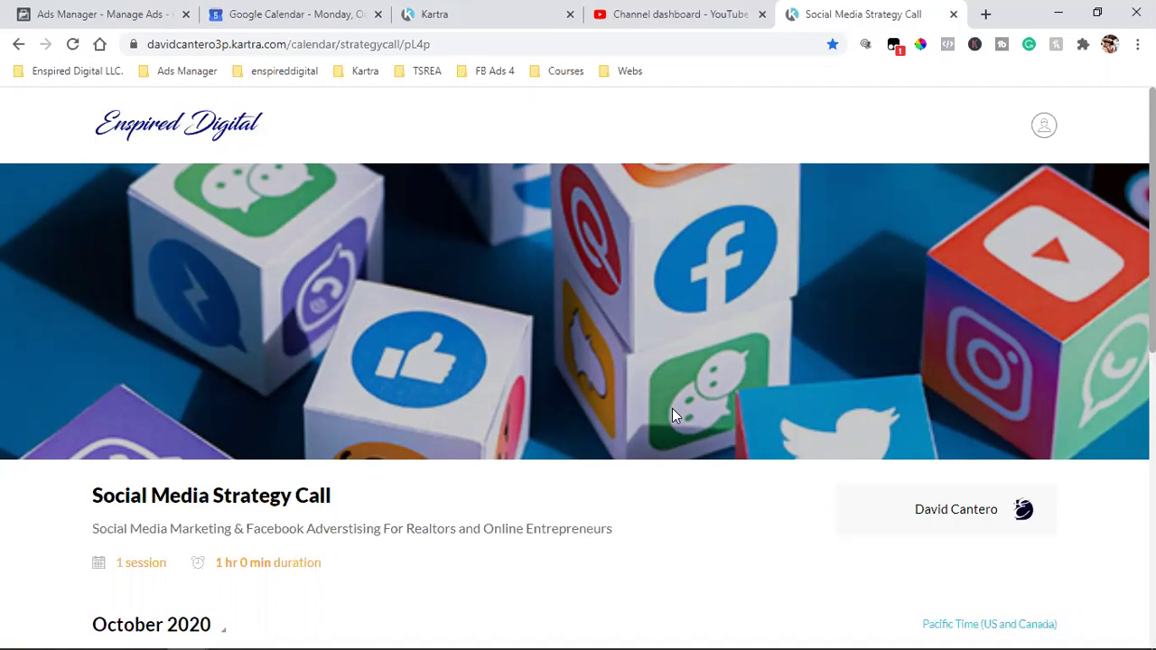
View the October 5, 2020 appointments in Google Calendar, return to Kartra and close the thank-you page preview
left_click(312, 8)
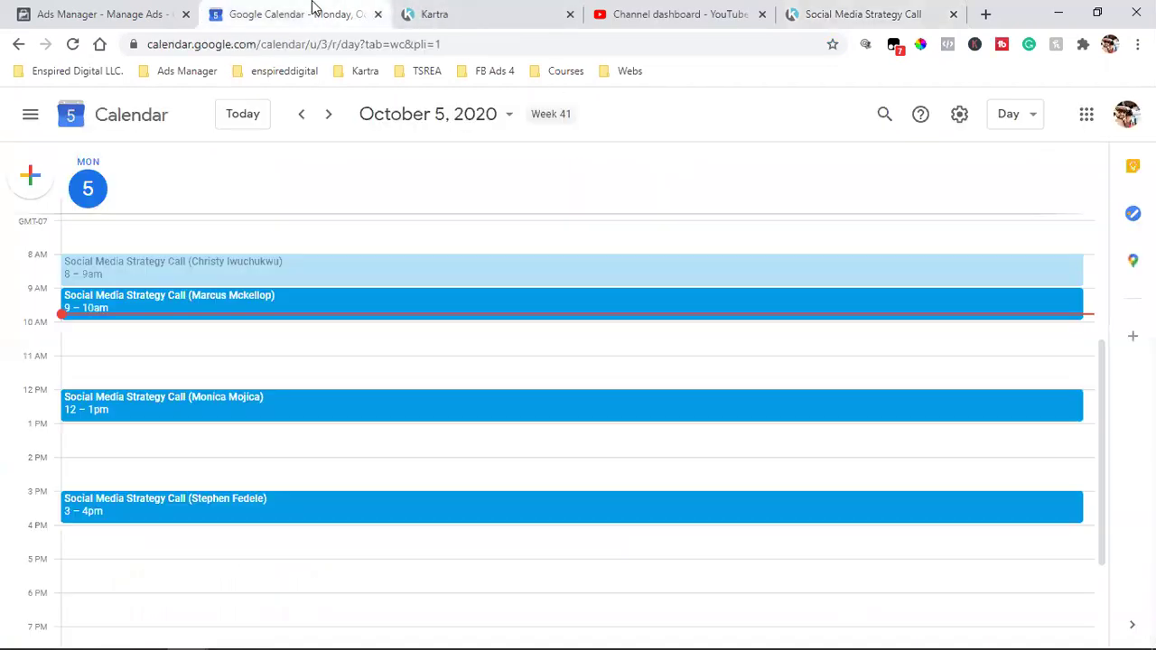
left_click(429, 8)
scroll(840, 311, "up", 5)
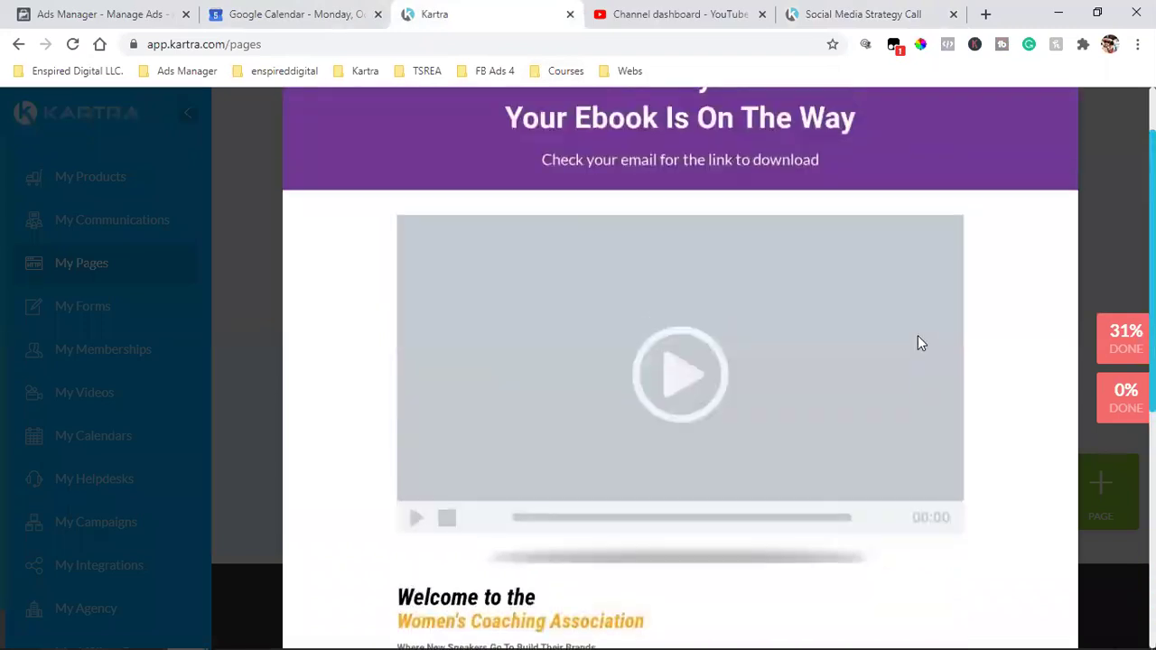
left_click(1068, 101)
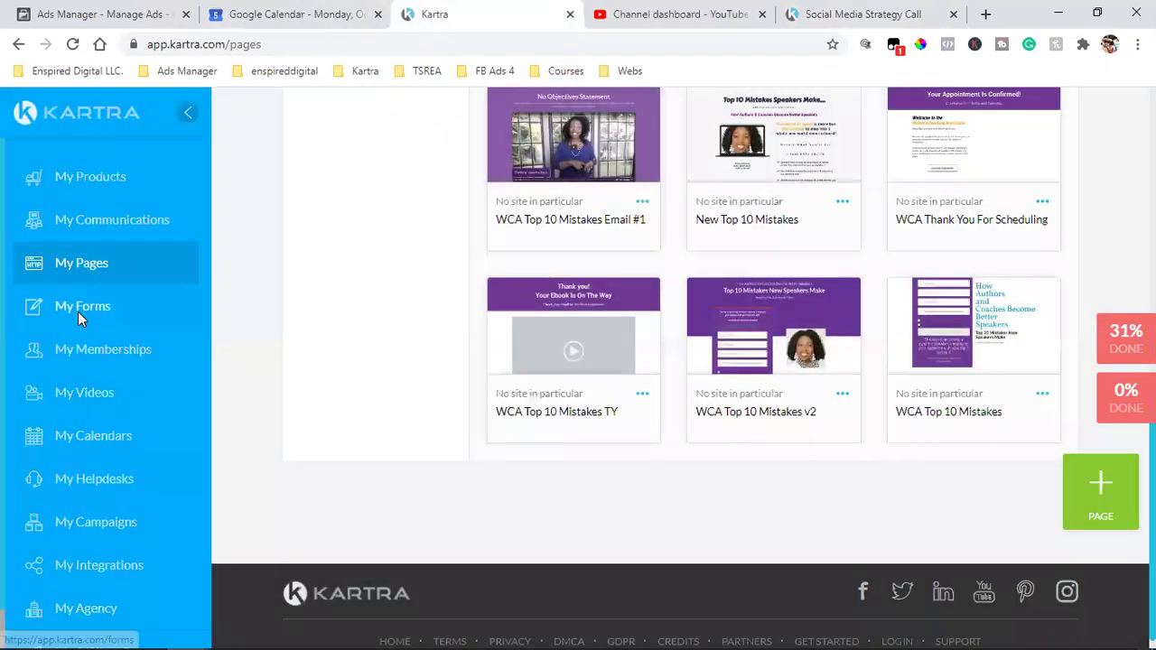
Open the Calendar opt-in form for editing and display its editable form fields
left_click(78, 312)
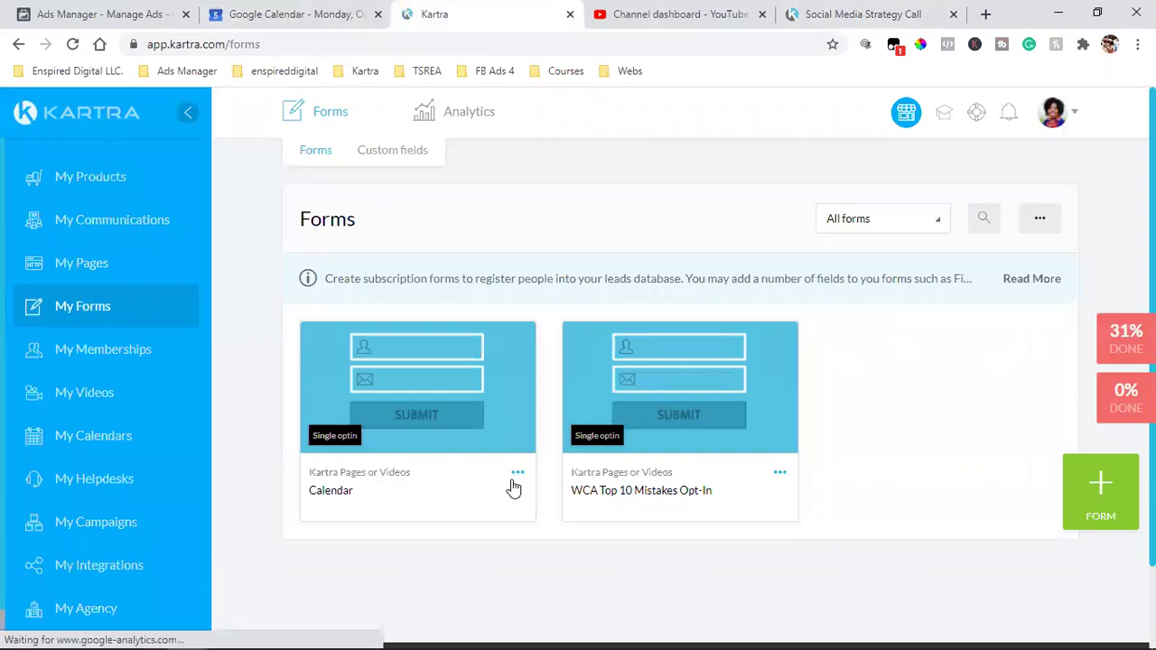
left_click(517, 474)
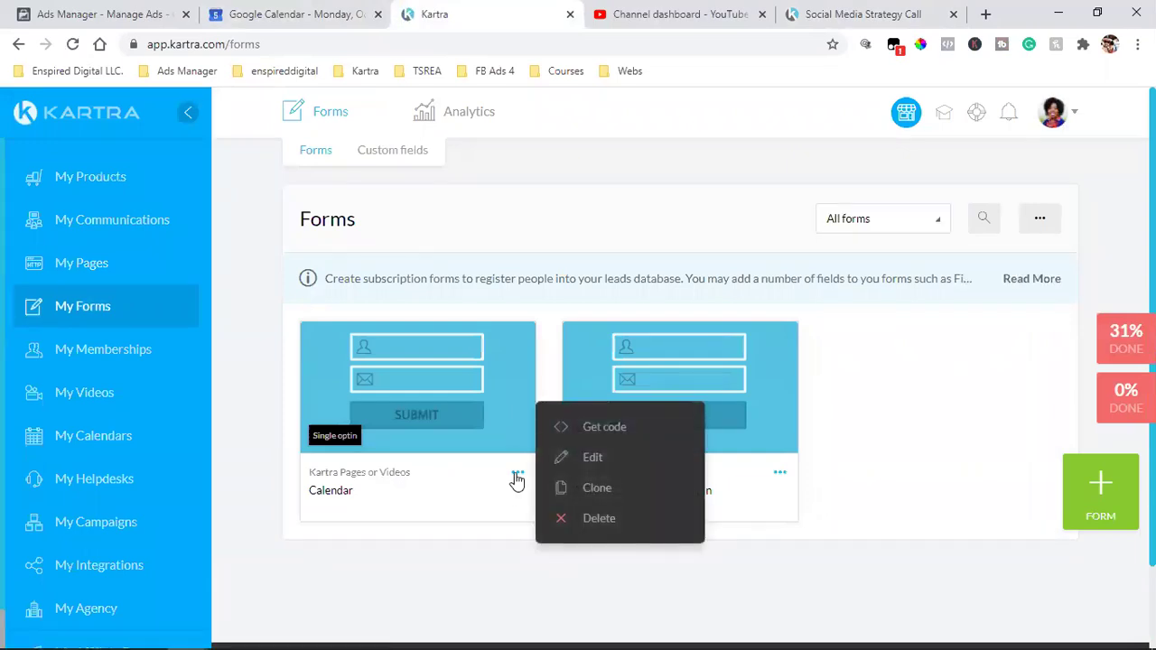
left_click(613, 458)
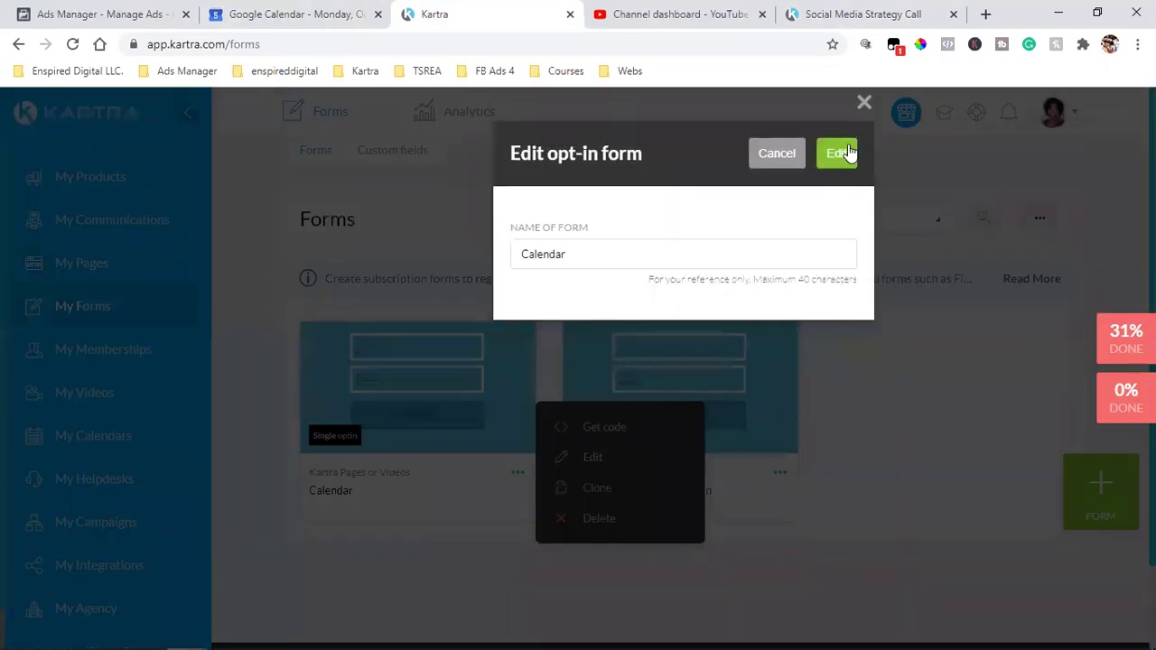
left_click(838, 153)
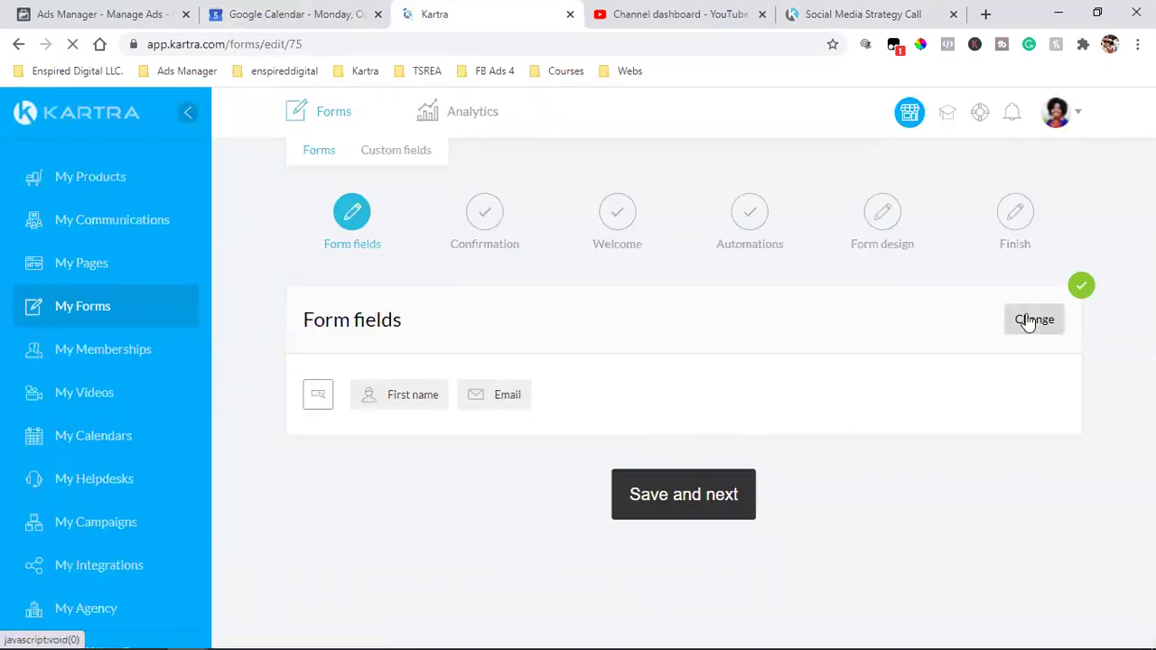
left_click(1027, 322)
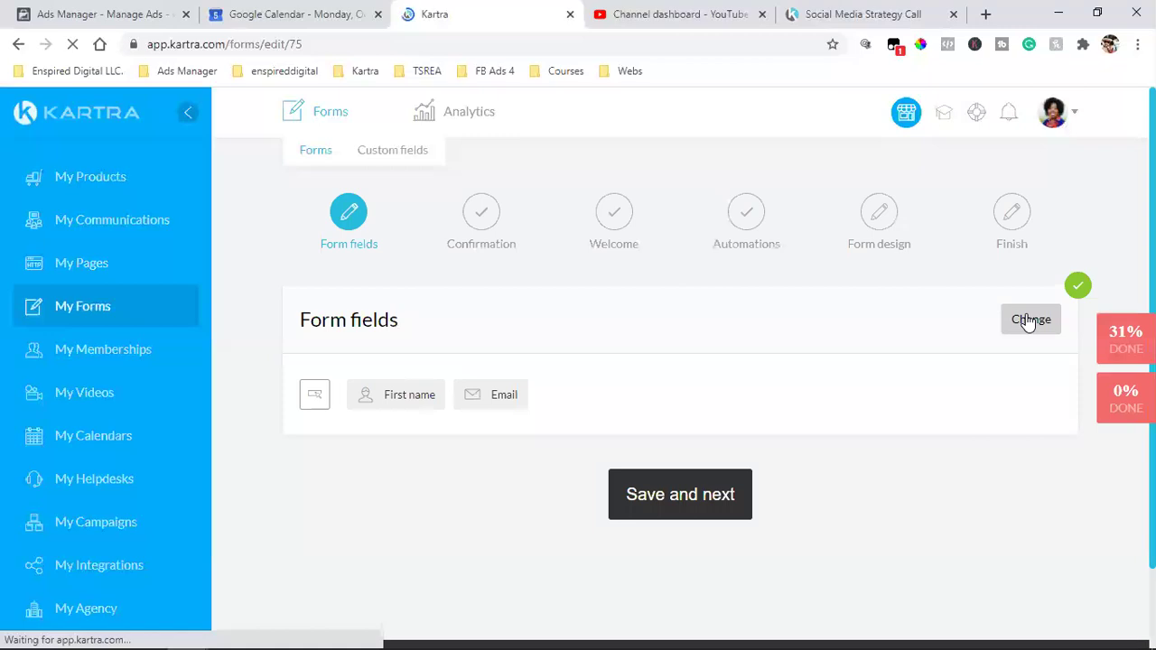
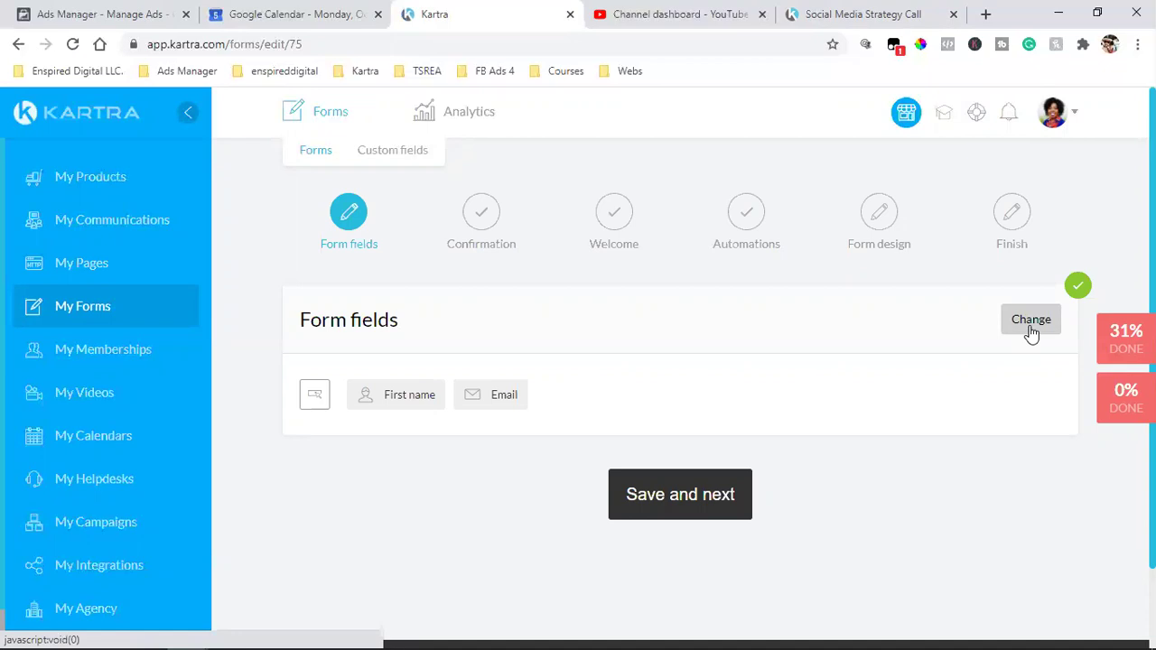
left_click(1030, 328)
scroll(981, 431, "down", 2)
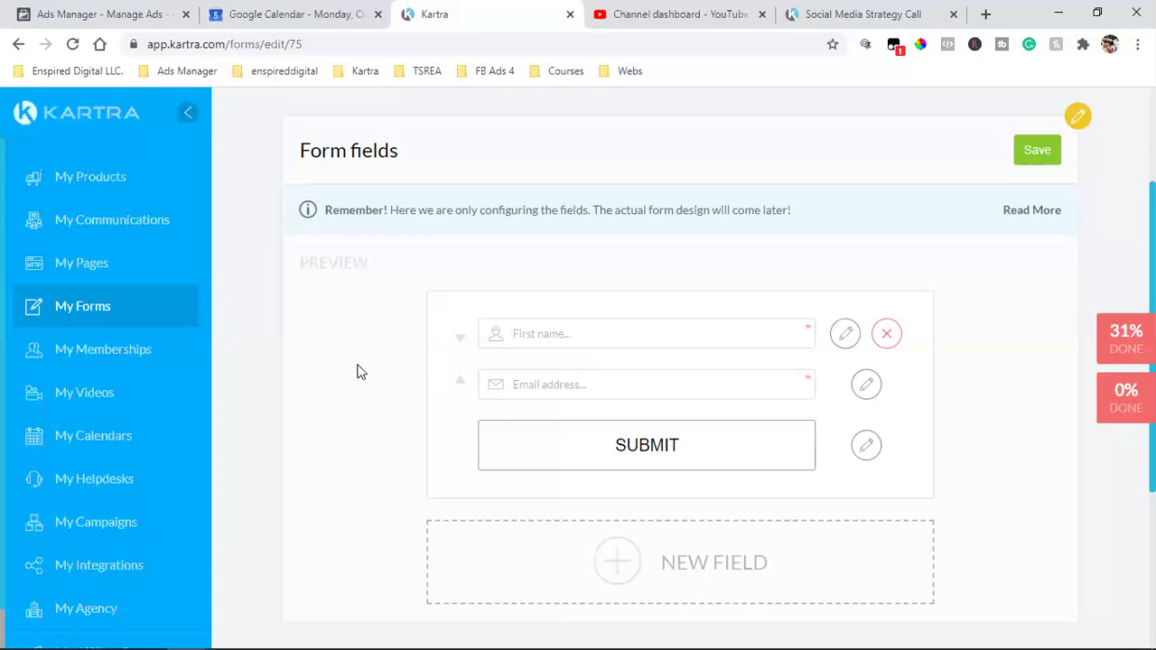
Open the account's integrations in a new browser tab and switch to it
scroll(16, 464, "down", 1)
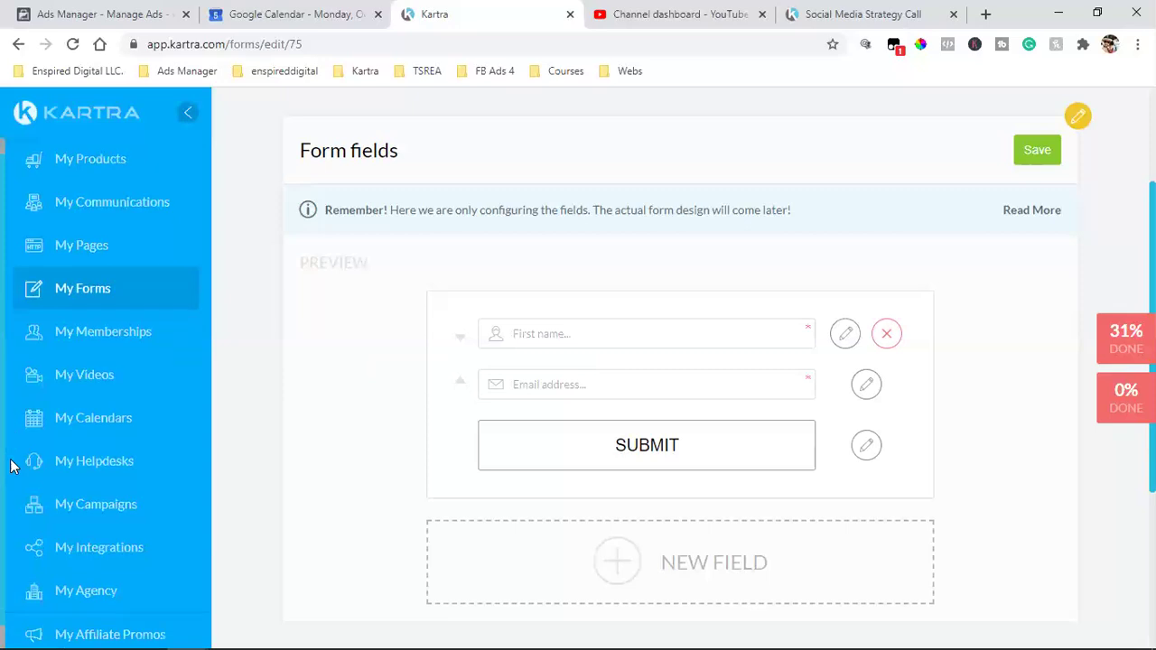
right_click(56, 522)
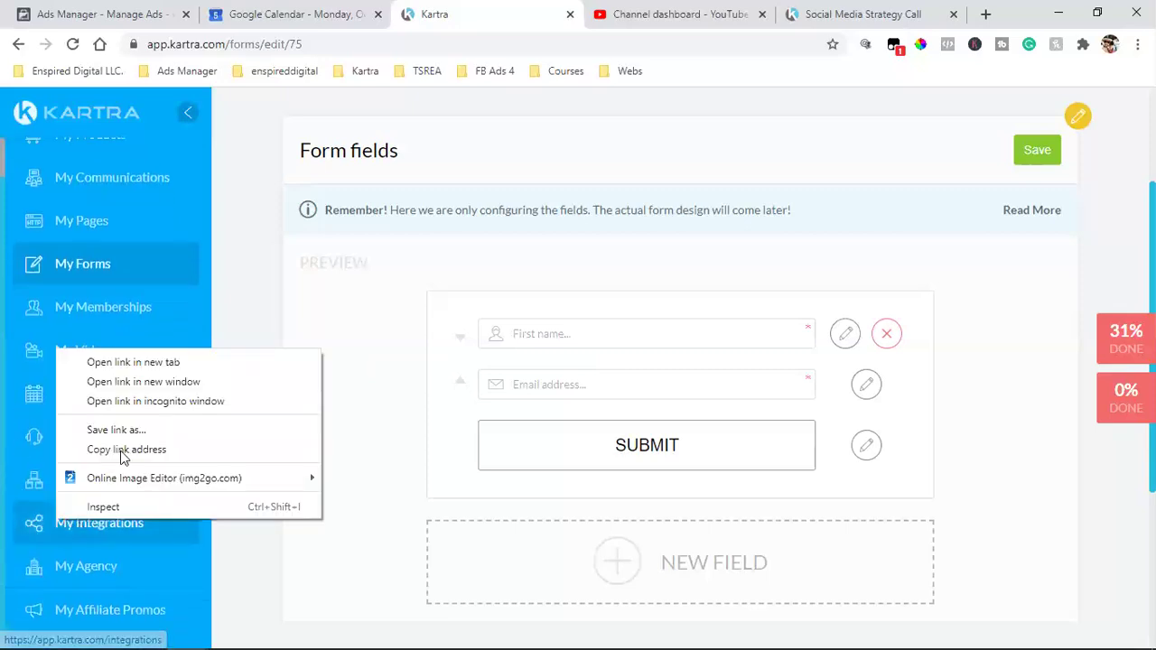
left_click(168, 362)
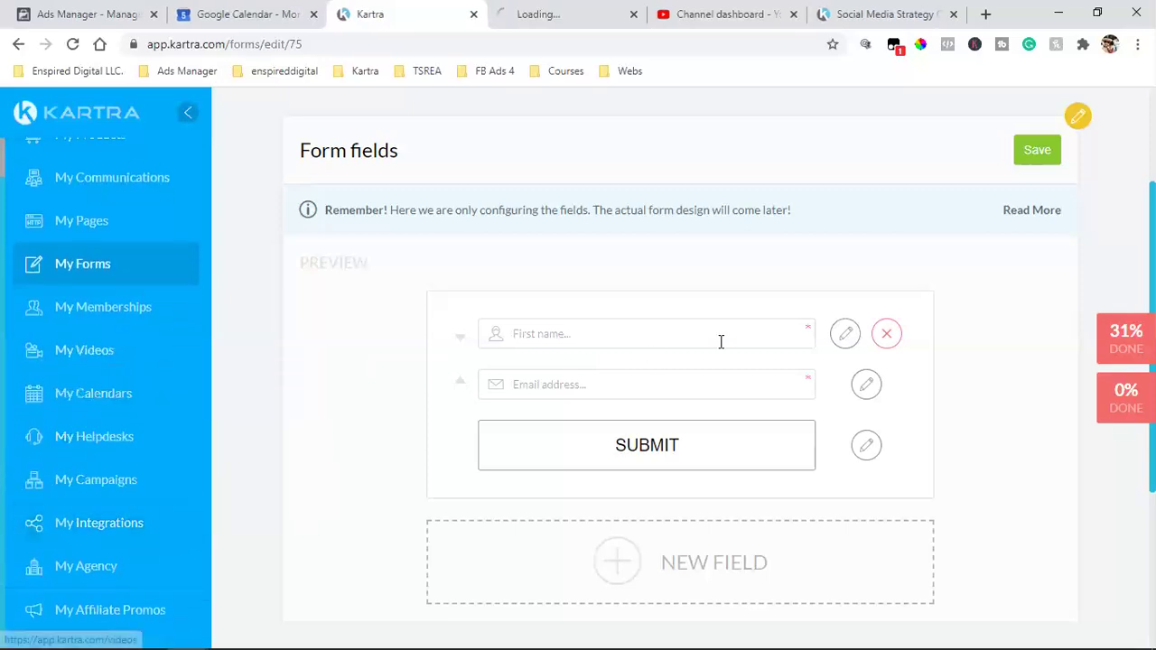
left_click(539, 13)
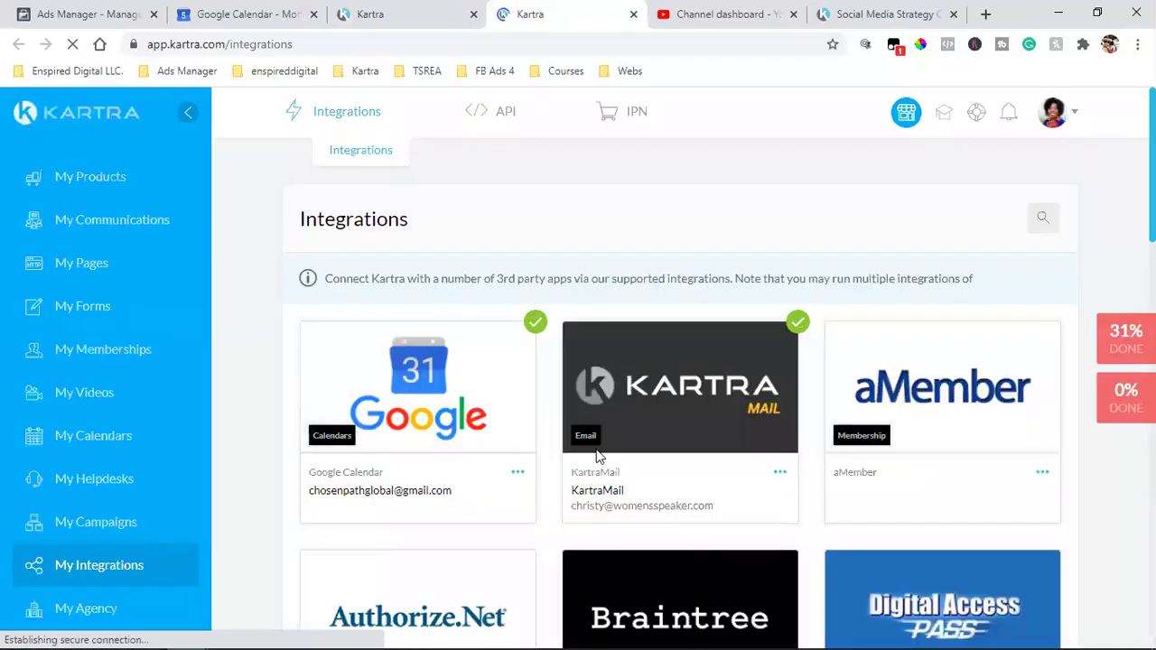
Examine the supported third-party integrations from Google Calendar to Zapier, including the options offered for Zapier
scroll(743, 331, "down", 4)
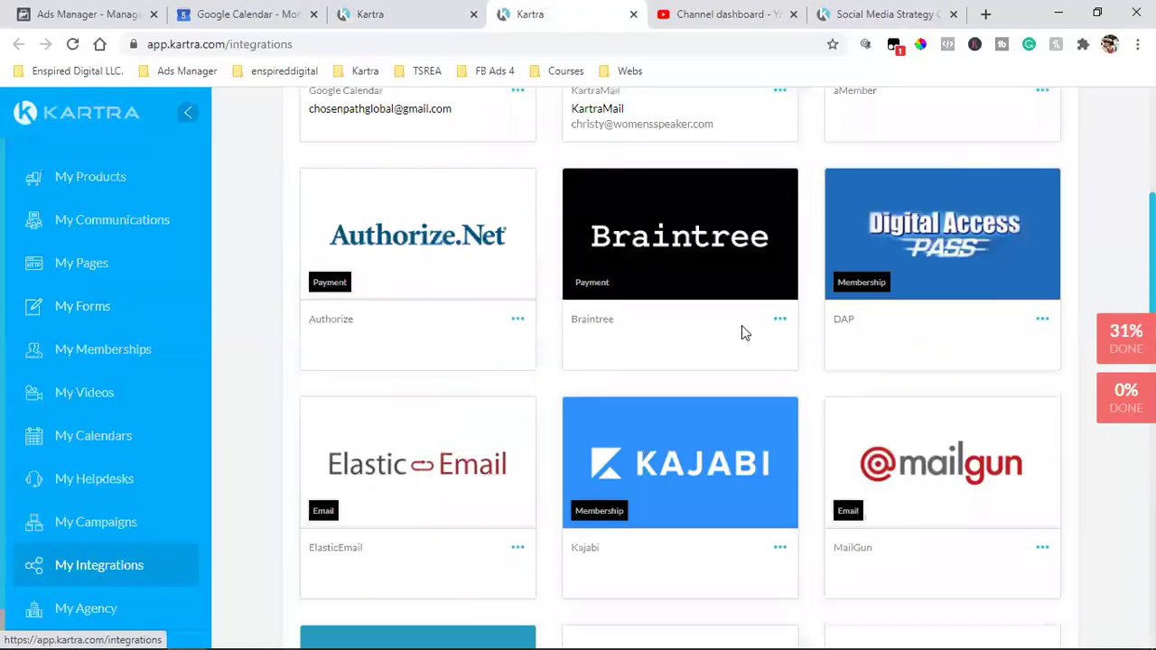
scroll(747, 358, "down", 4)
scroll(748, 358, "down", 6)
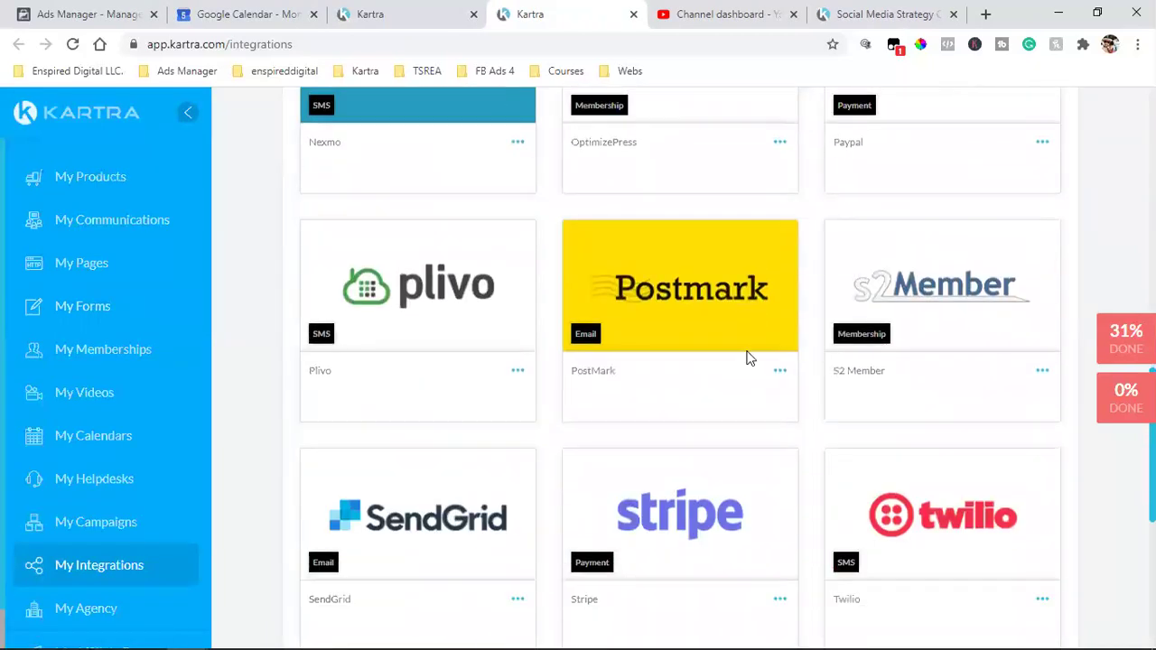
scroll(804, 417, "down", 2)
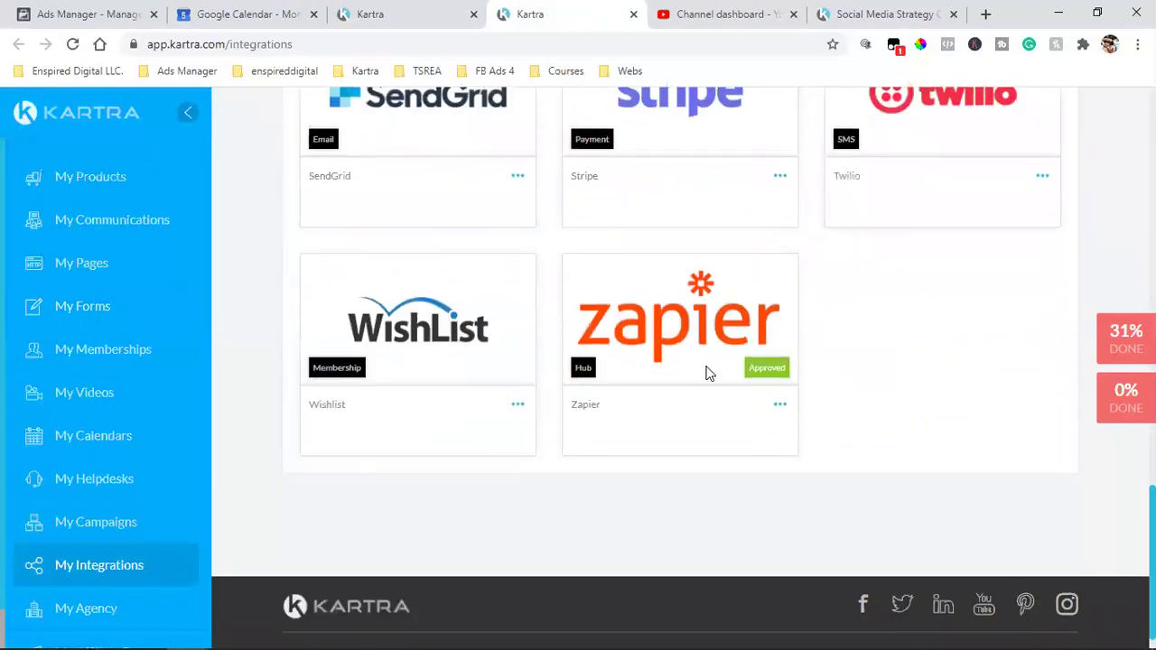
left_click(783, 405)
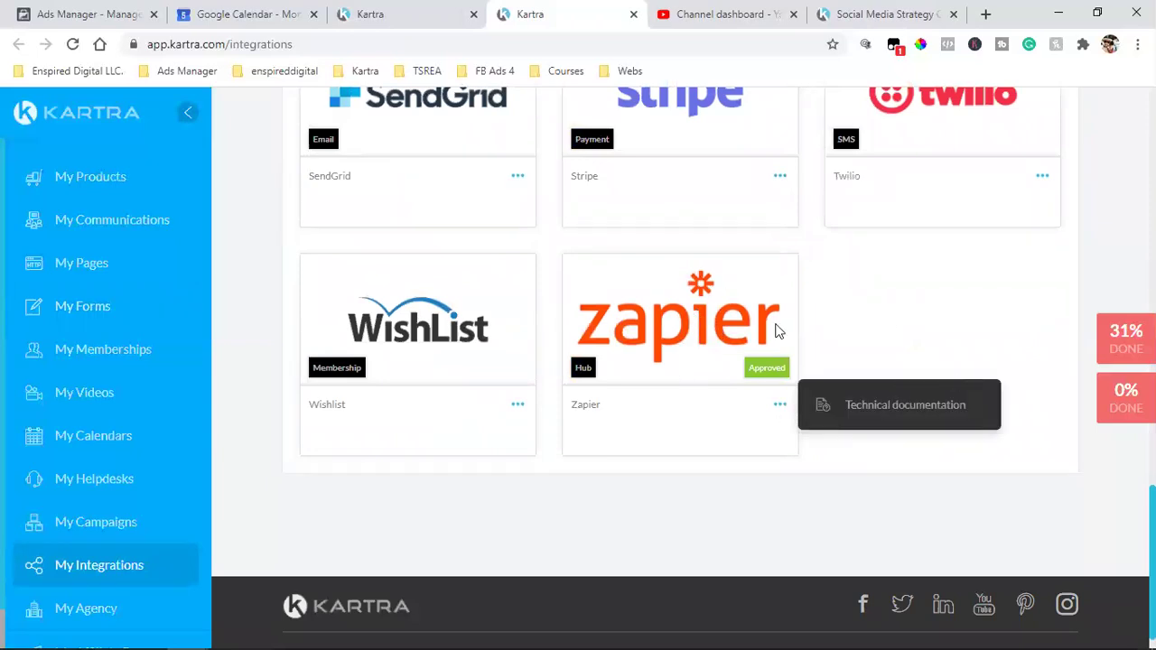
left_click(900, 323)
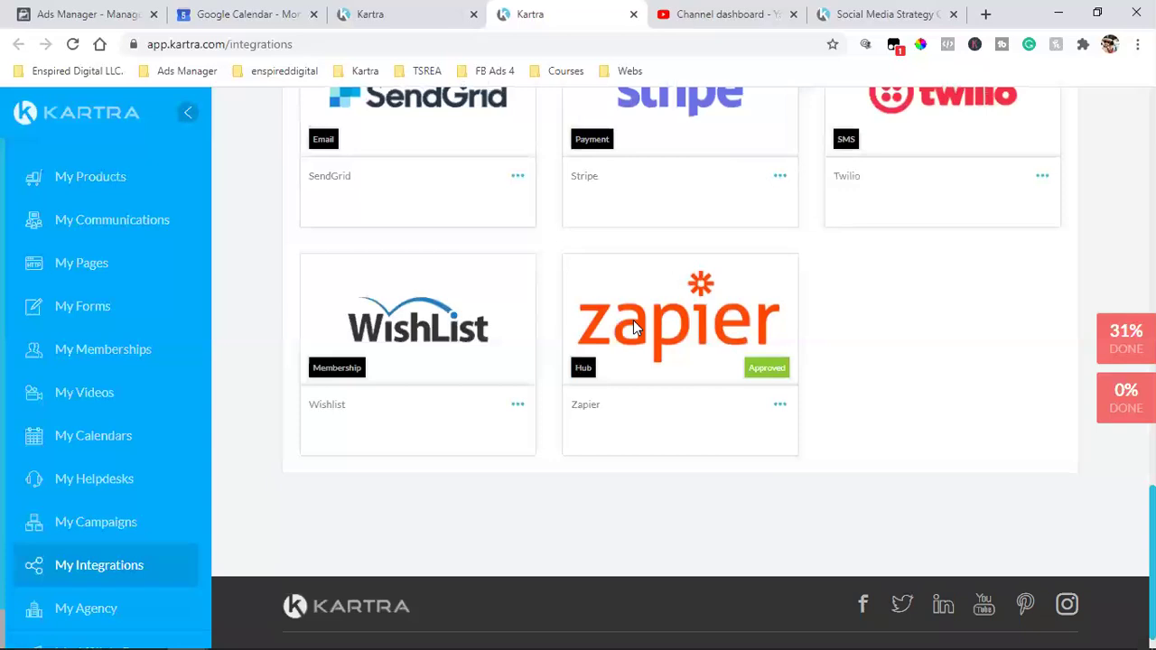
scroll(644, 387, "up", 15)
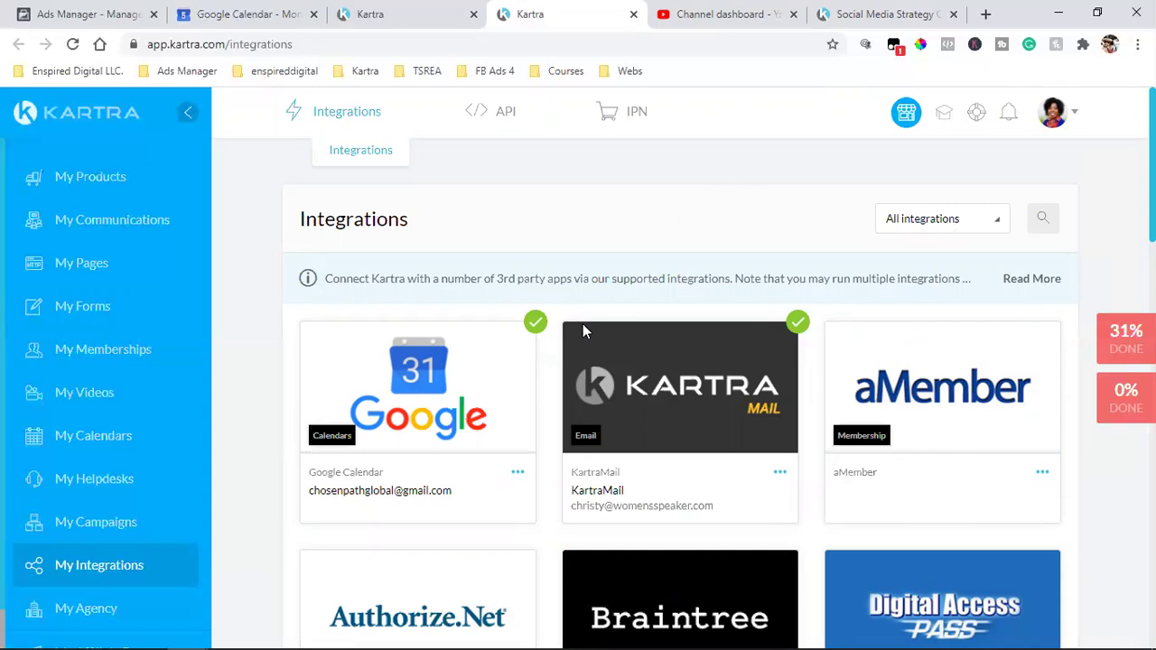
scroll(582, 333, "down", 4)
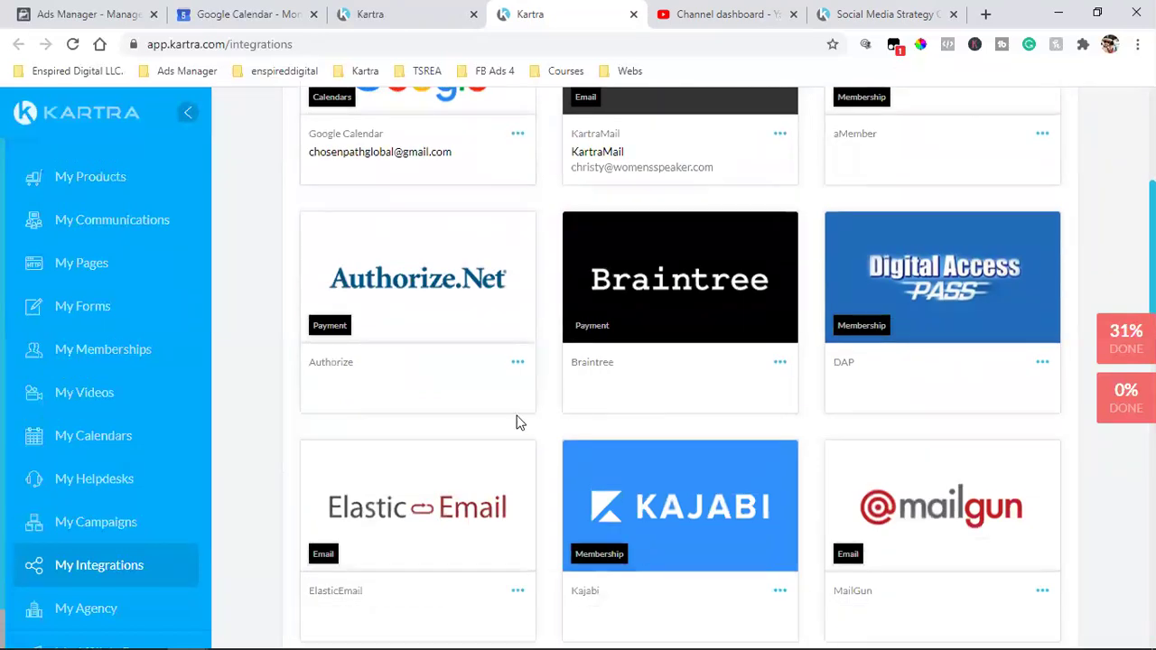
scroll(230, 380, "up", 4)
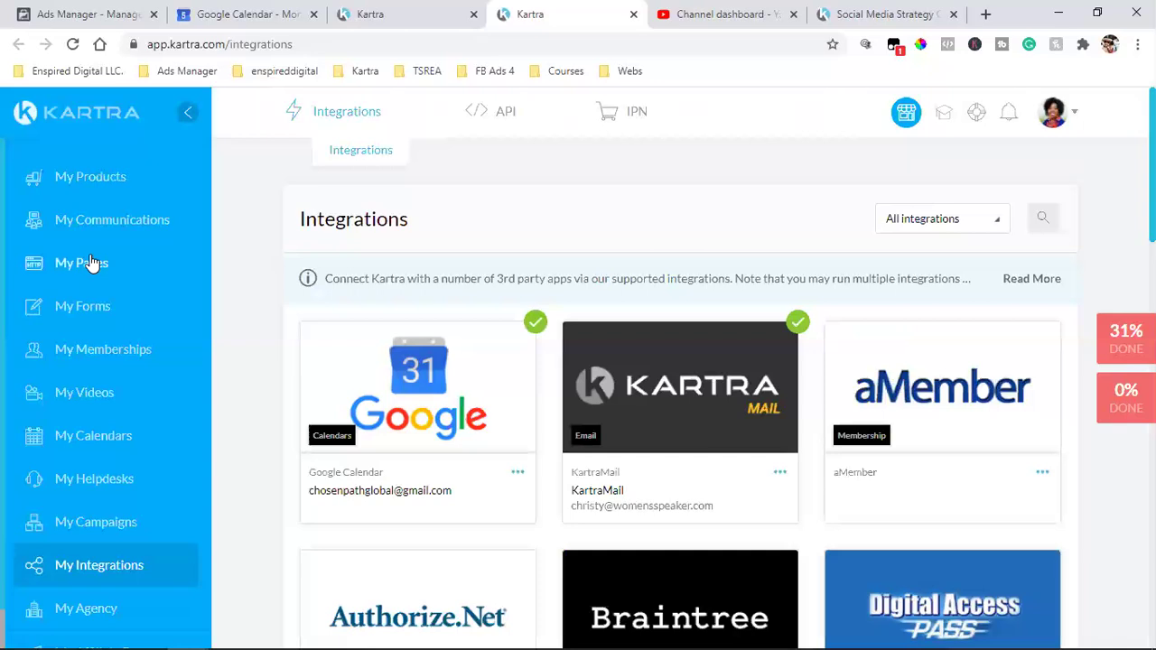
View the account's forms and the leads in its communications section
left_click(108, 317)
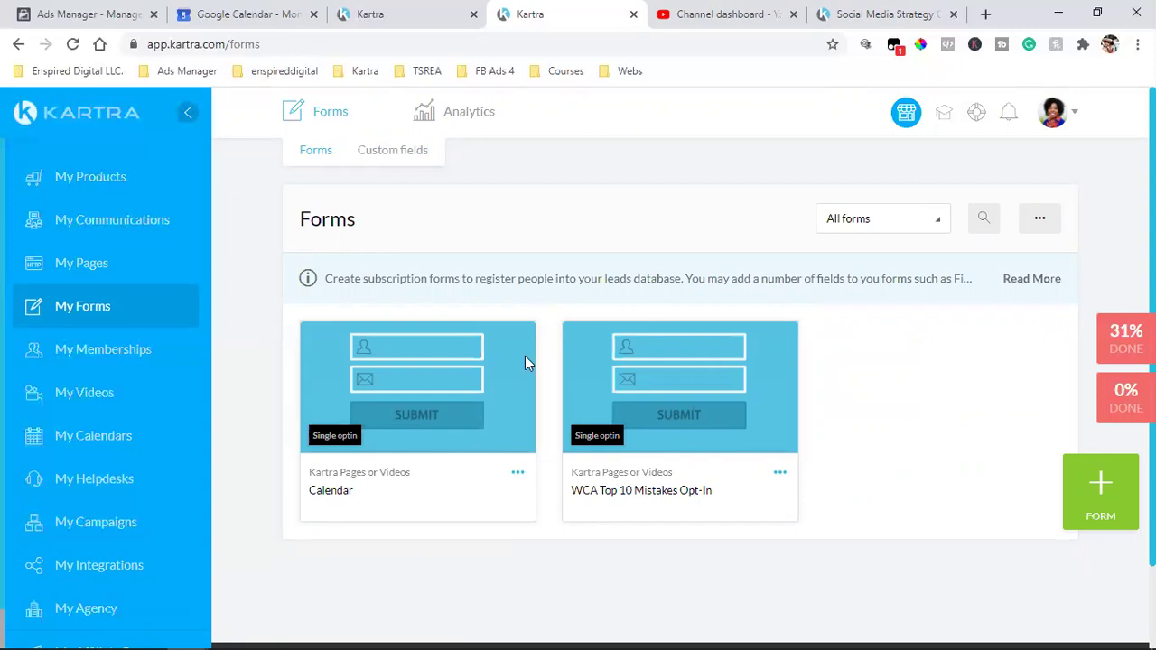
left_click(86, 224)
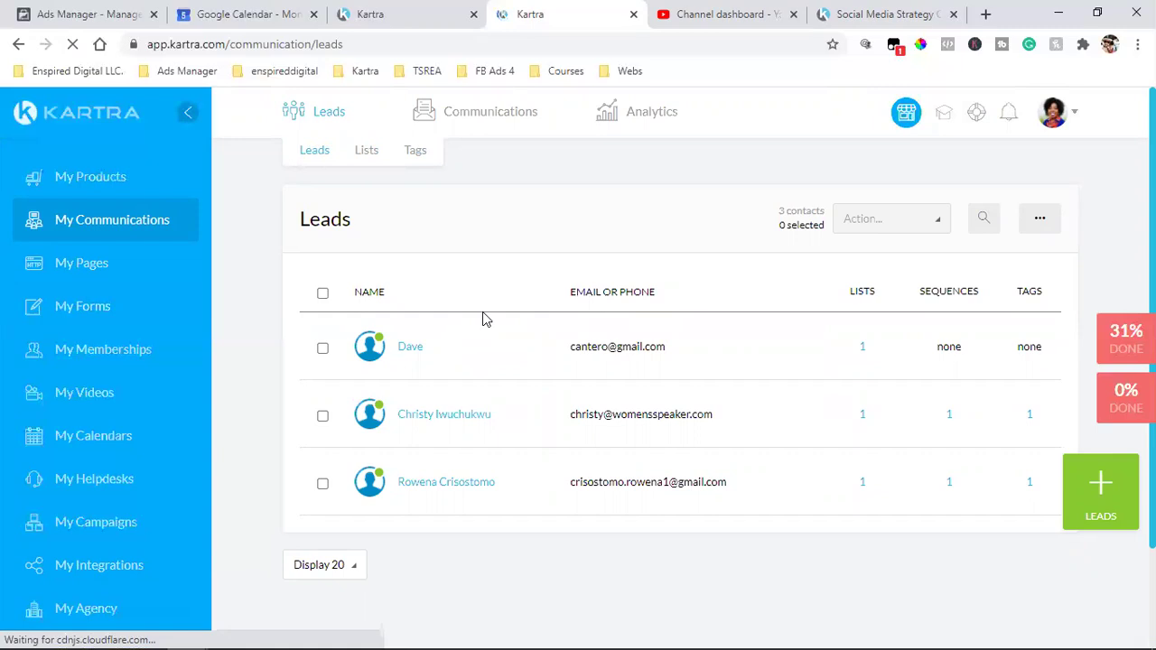
Open the lead lists and highlight the Scheduled Appointments list name
left_click(373, 164)
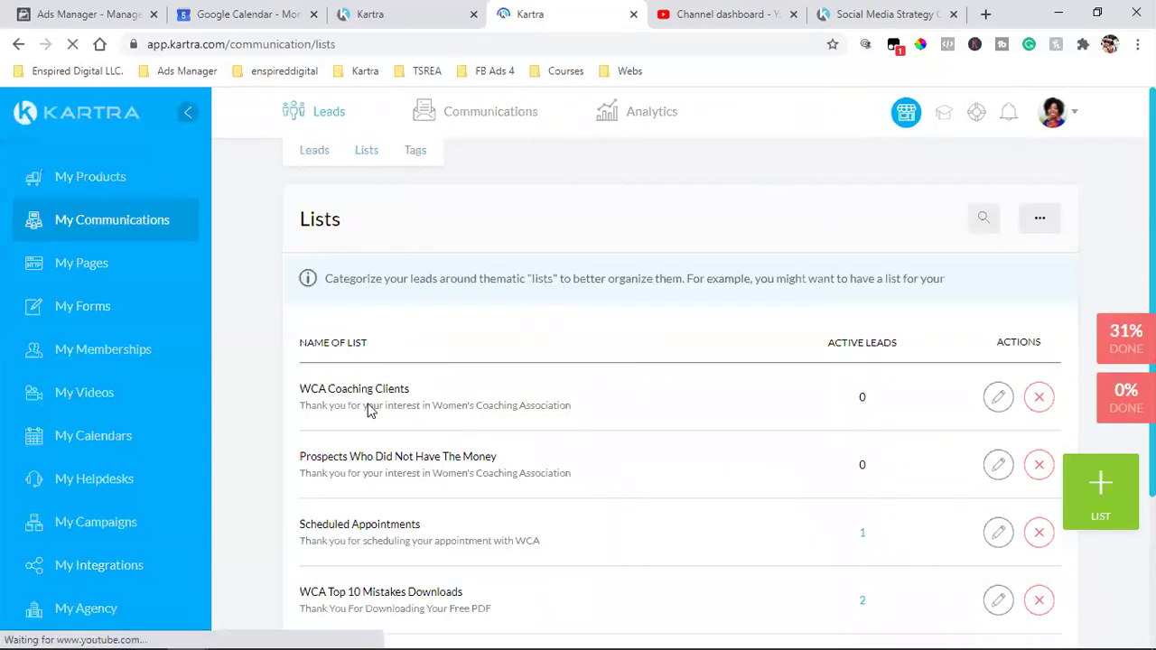
scroll(370, 488, "down", 1)
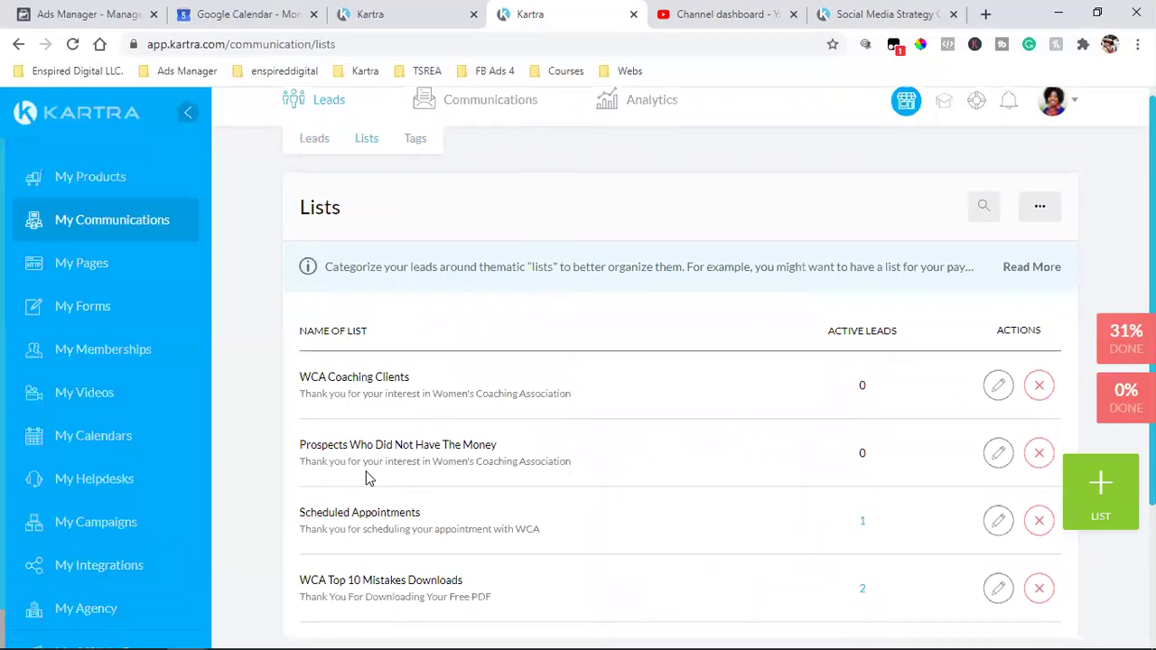
double_click(376, 439)
left_click(376, 439)
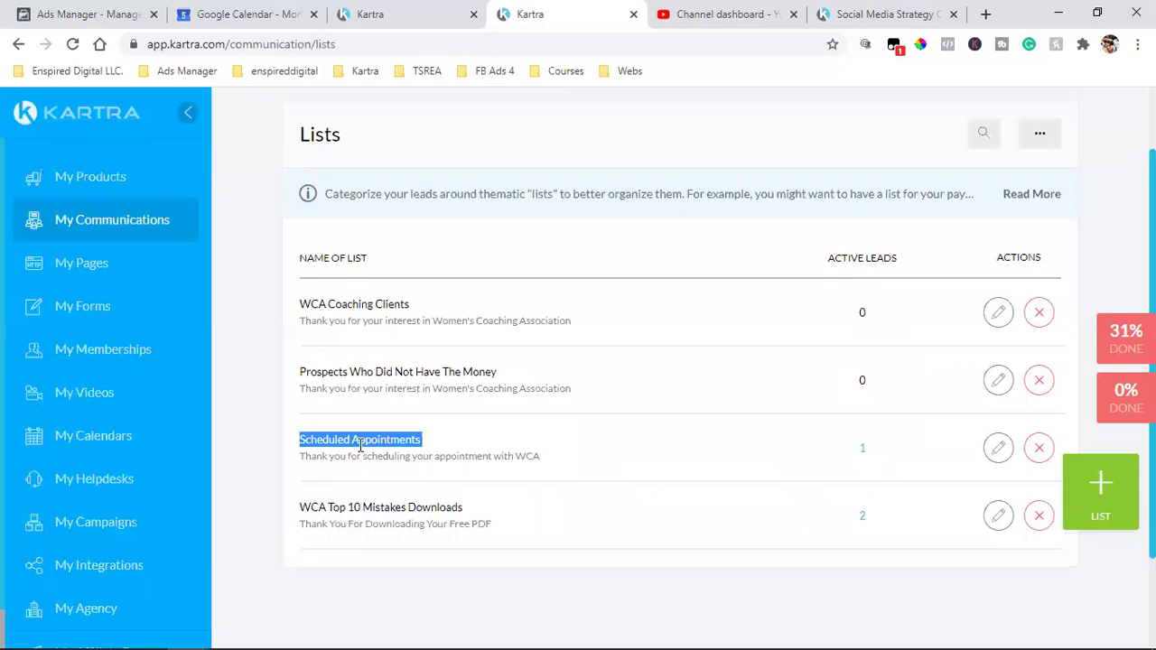
left_click(358, 441)
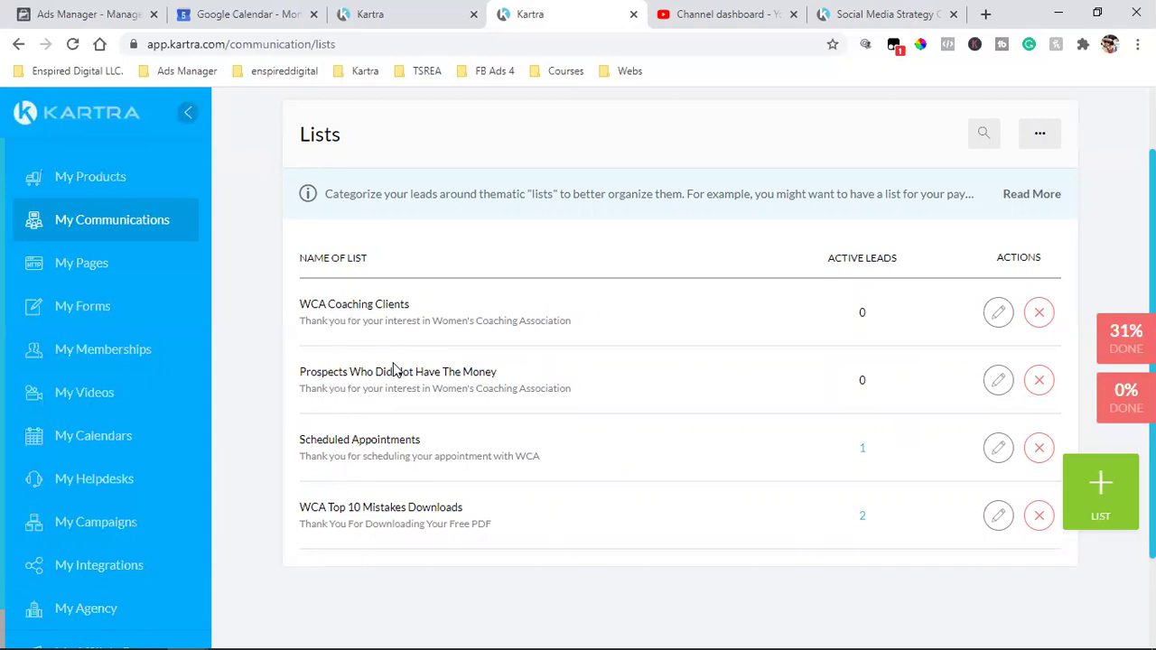
Examine the "Prospects Who Did Not Have The Money" list alongside Scheduled Appointments, highlighting their names
left_click_drag(369, 378, 508, 389)
left_click(304, 371)
left_click_drag(302, 371, 348, 372)
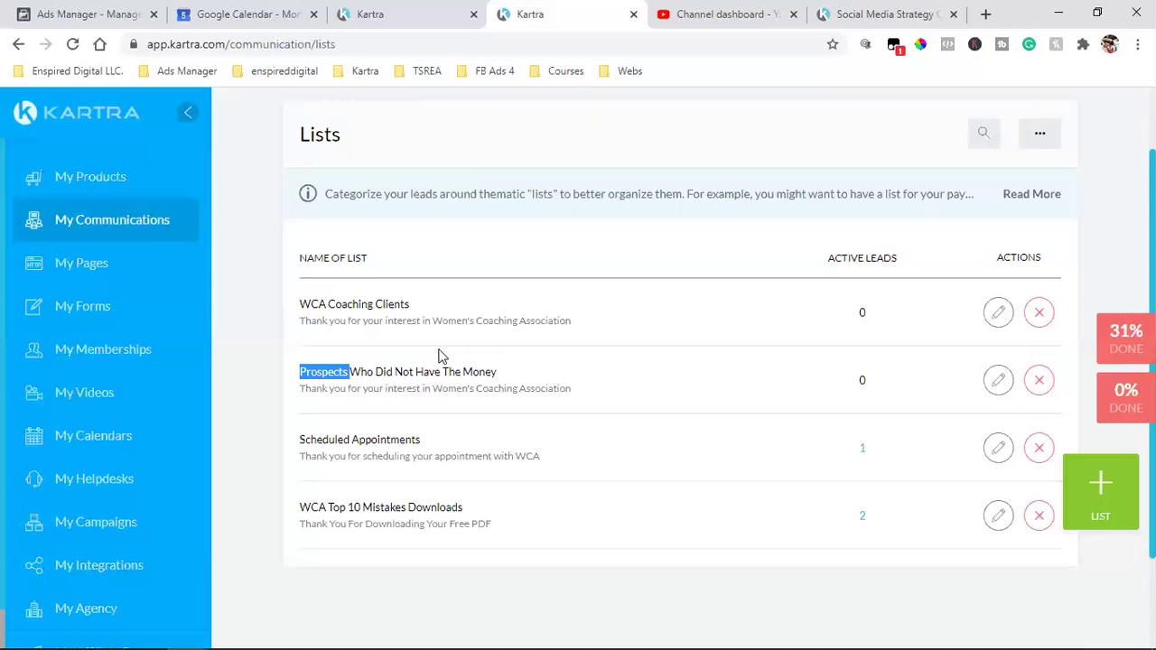
left_click_drag(338, 440, 430, 451)
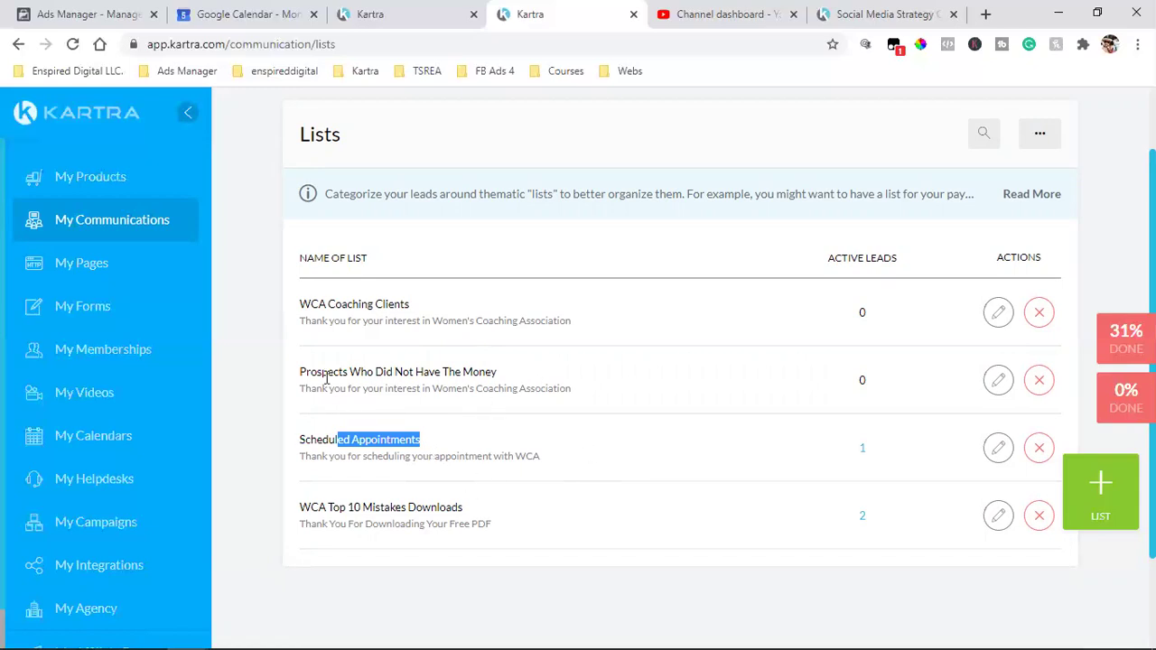
left_click_drag(310, 371, 344, 372)
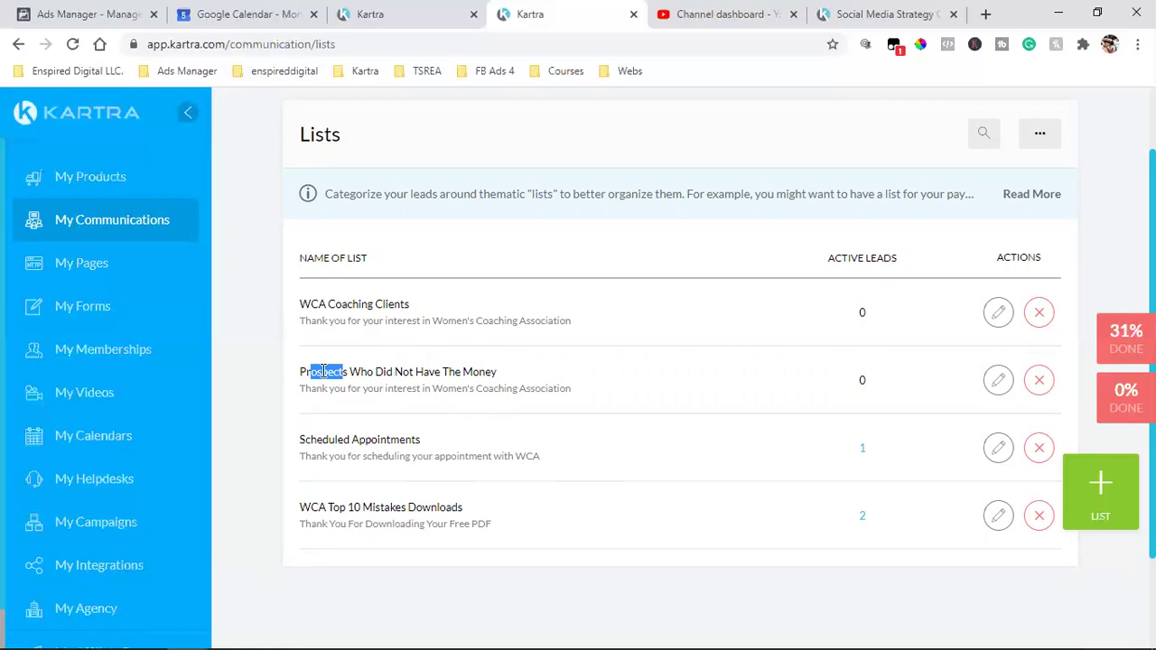
triple_click(323, 372)
scroll(326, 375, "up", 1)
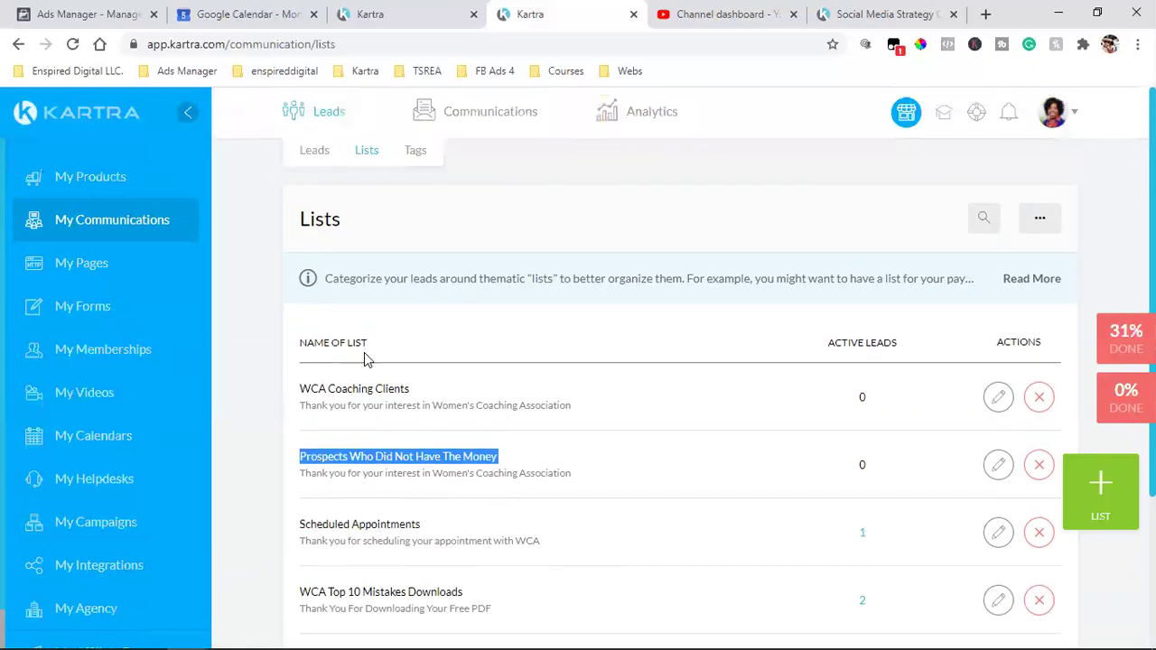
left_click(315, 454)
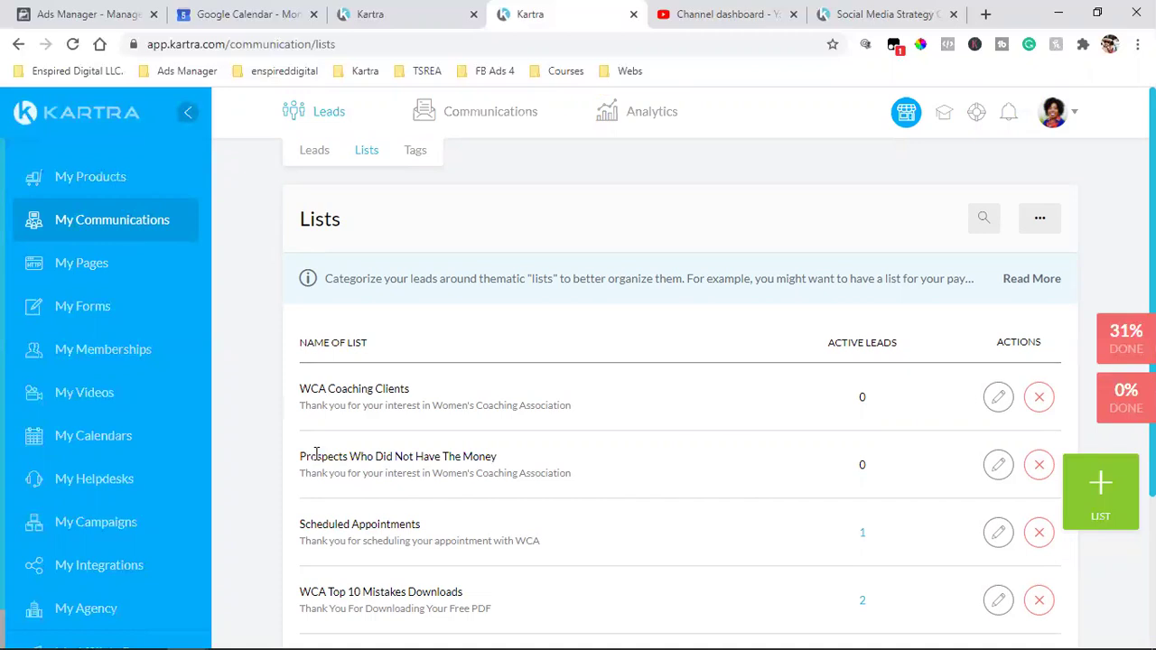
double_click(315, 453)
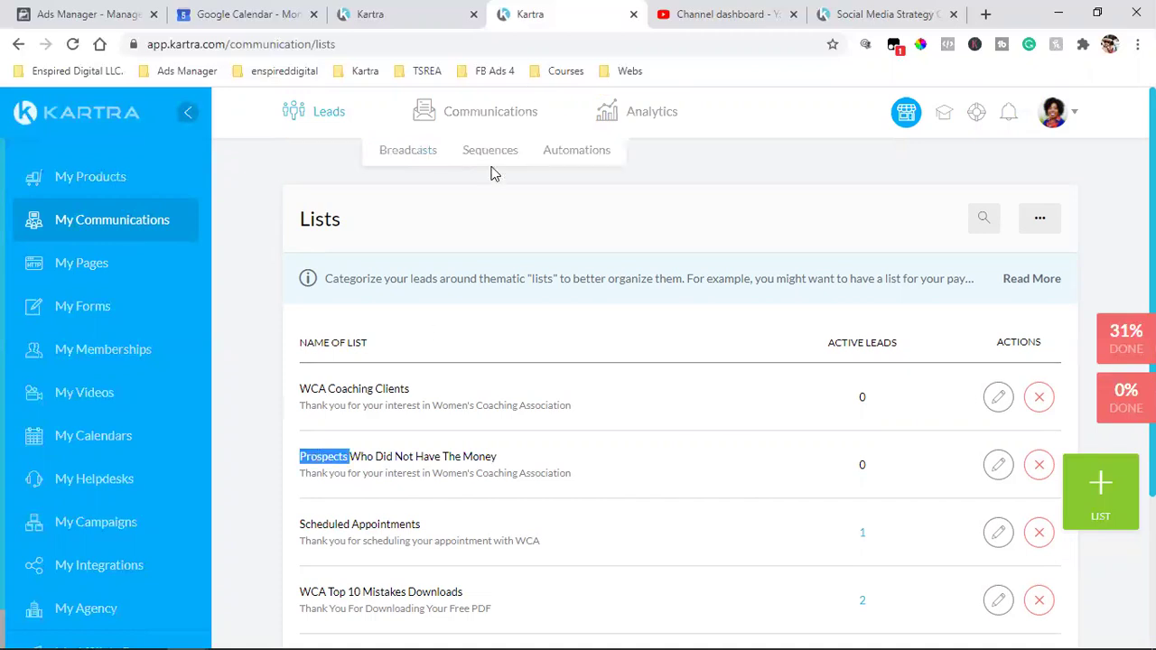
Open the communication sequences and highlight the WCA Top 10 Mistakes Sequence
mouse_move(494, 111)
left_click(479, 150)
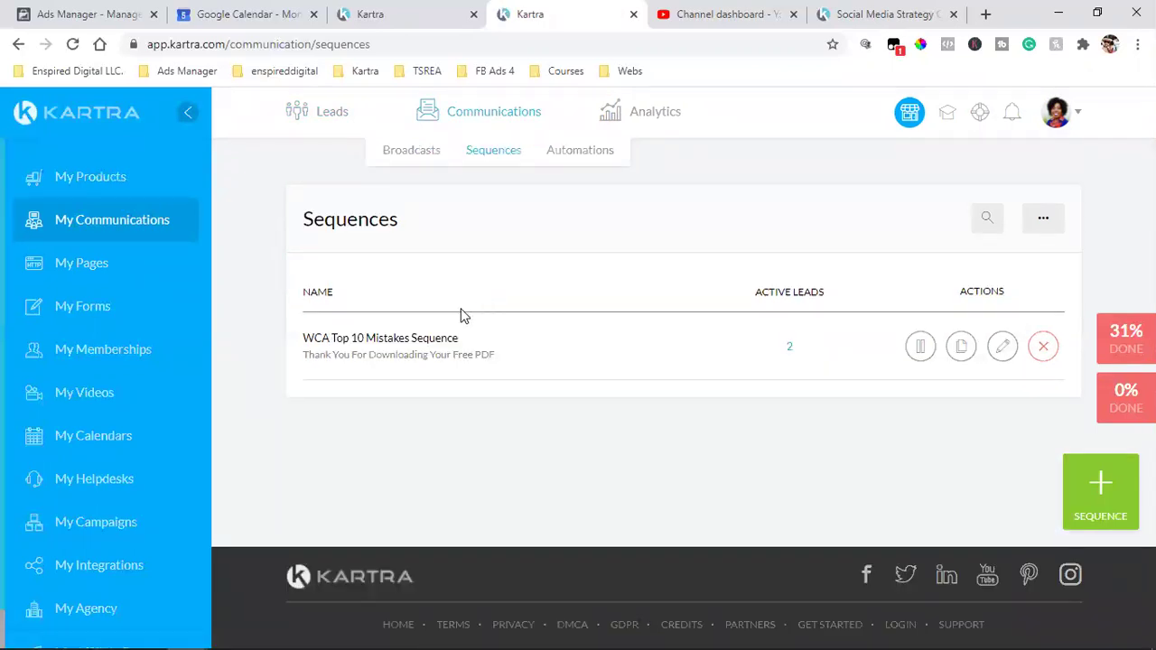
left_click_drag(350, 338, 478, 352)
left_click(534, 352)
Open the account's calendars in a new browser tab and switch to it
right_click(97, 441)
left_click(135, 449)
left_click(599, 13)
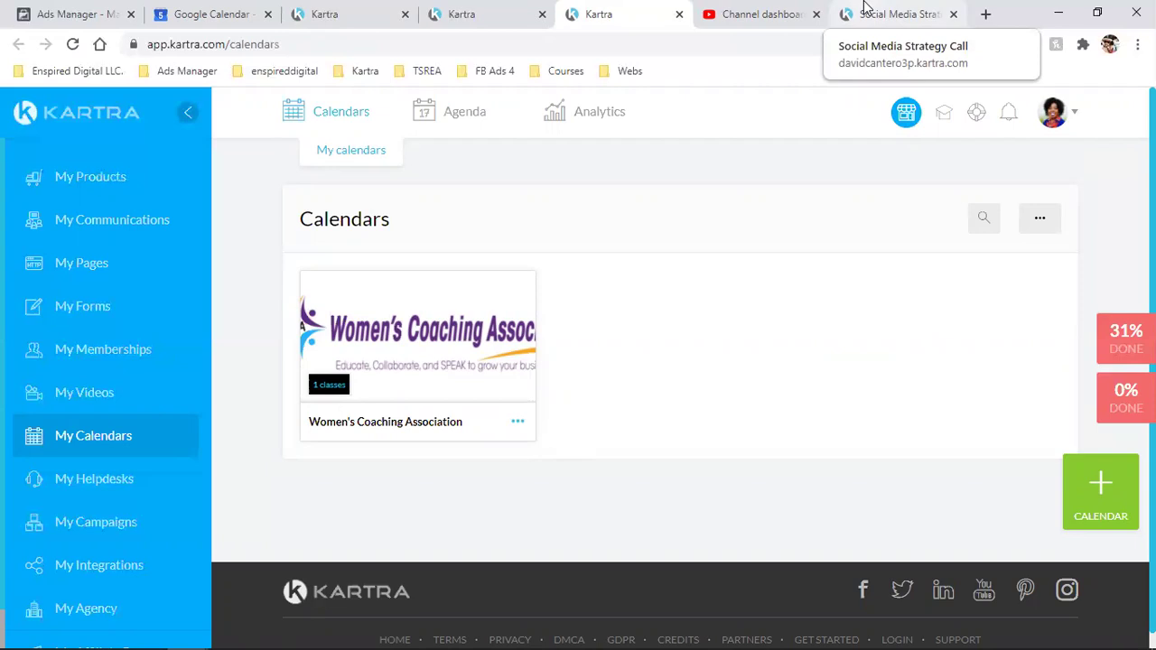
View the October 2020 schedule on the Social Media Strategy Call booking page and select the page's web address
left_click(864, 11)
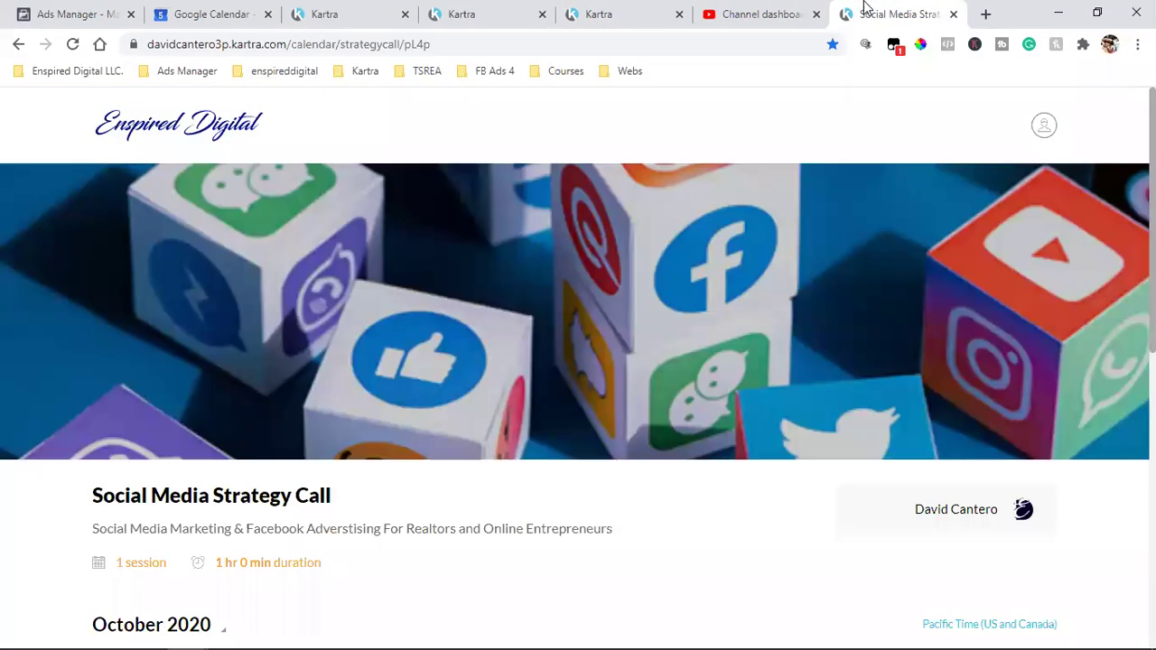
scroll(389, 492, "down", 3)
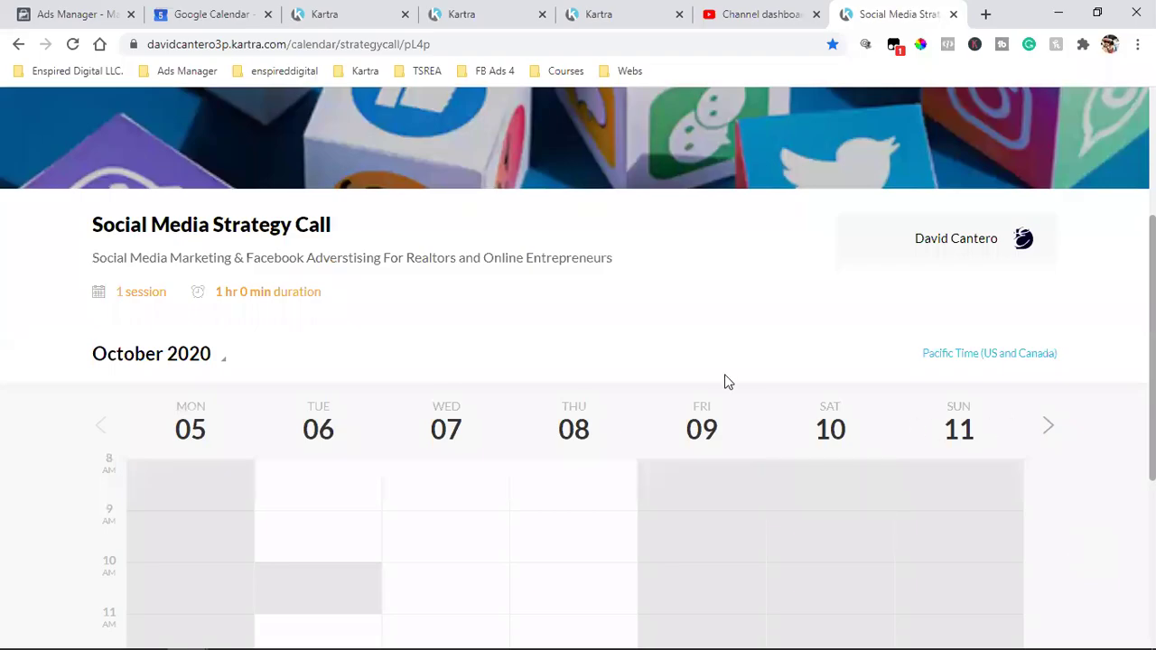
scroll(542, 235, "up", 2)
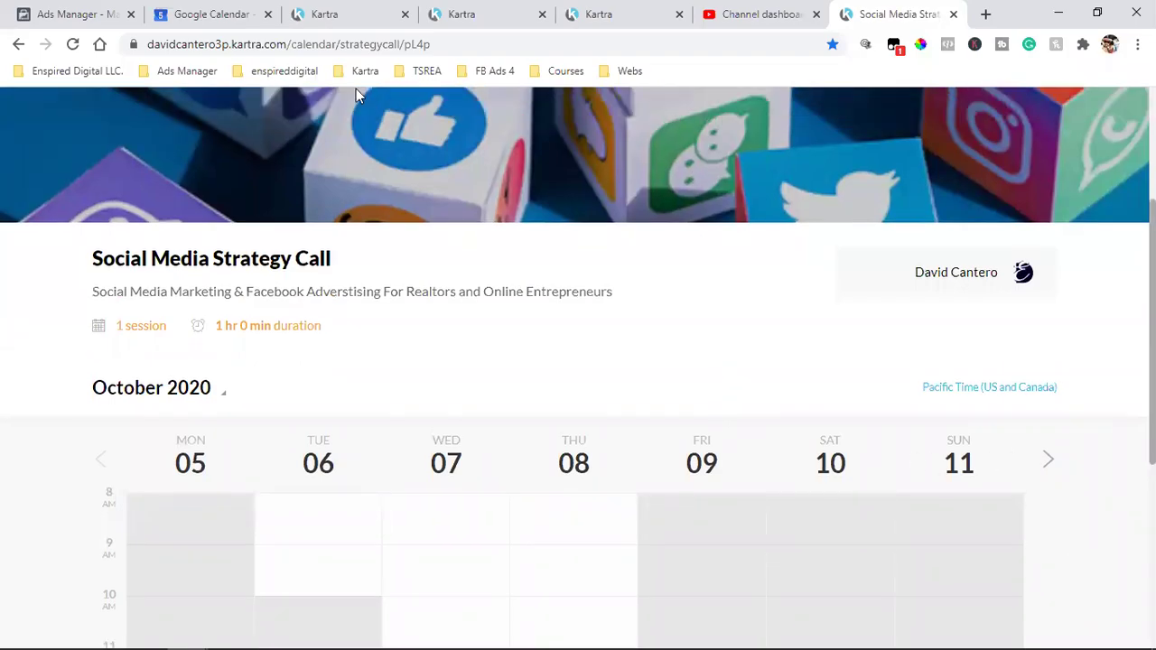
triple_click(362, 47)
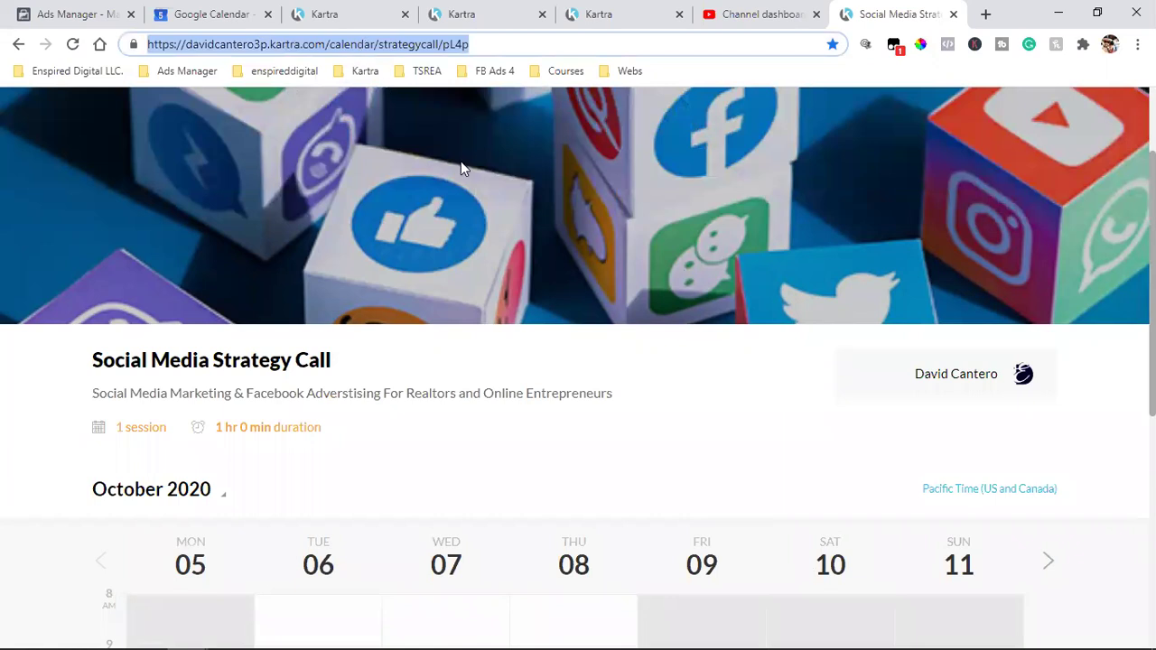
scroll(487, 225, "up", 2)
Return to Kartra's calendars and view the Sequences page in the neighbouring browser tab
left_click(583, 9)
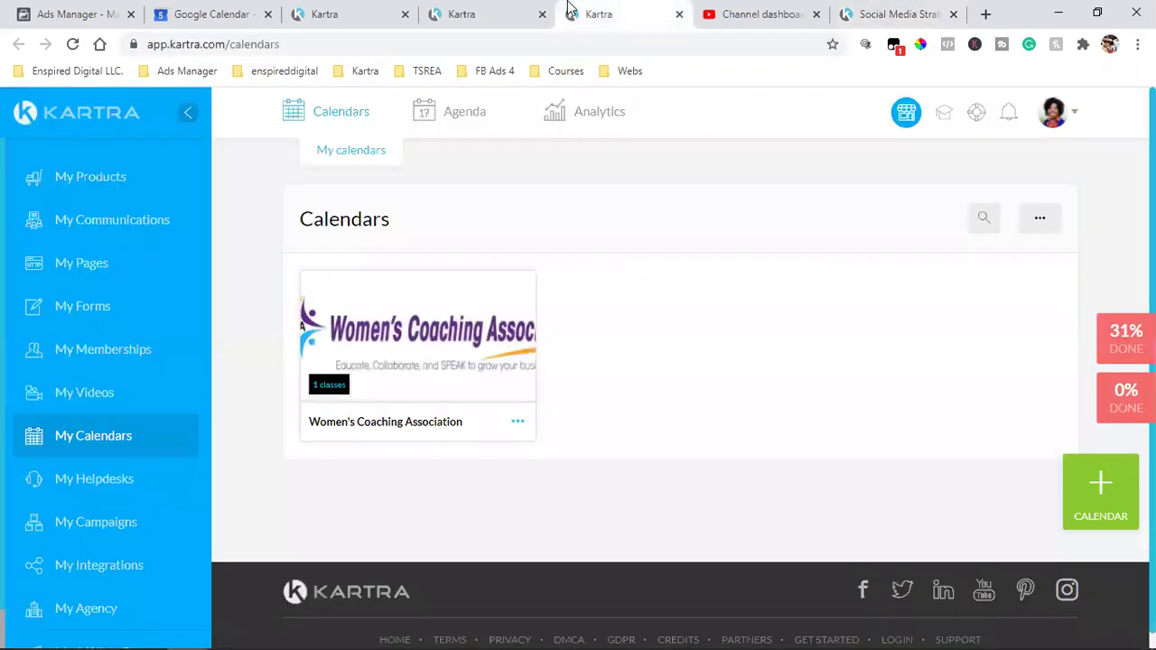
left_click(506, 11)
left_click_drag(327, 240, 426, 225)
left_click(508, 225)
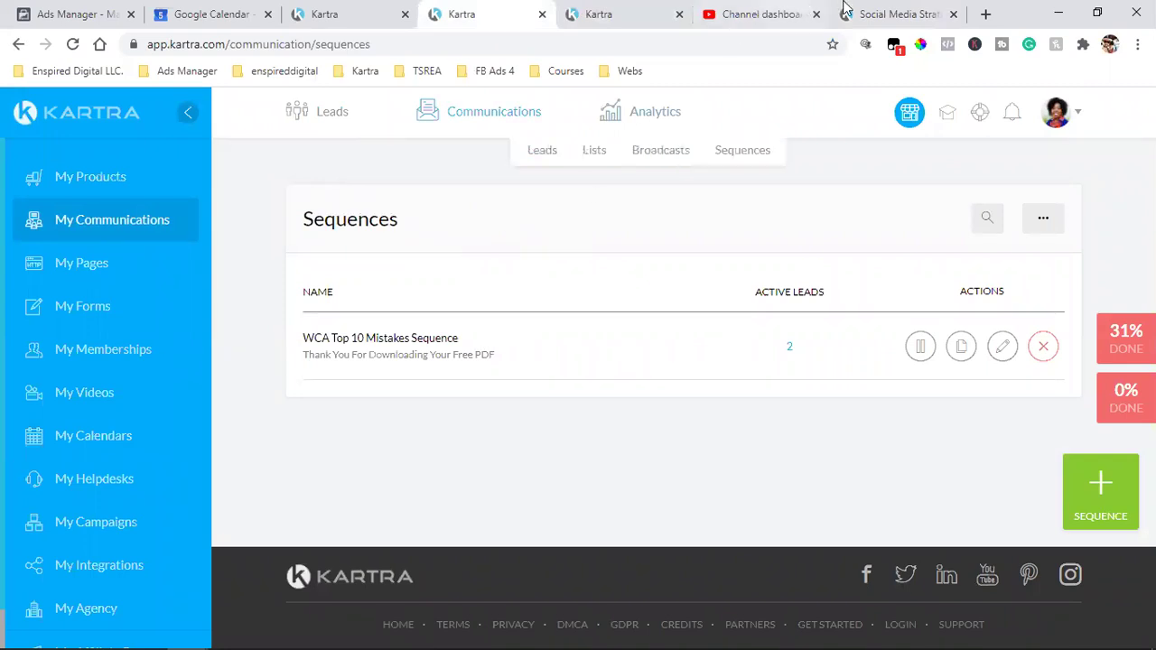
Switch back to the Social Media Strategy Call booking page and view its weekly availability
left_click(876, 7)
scroll(529, 413, "down", 3)
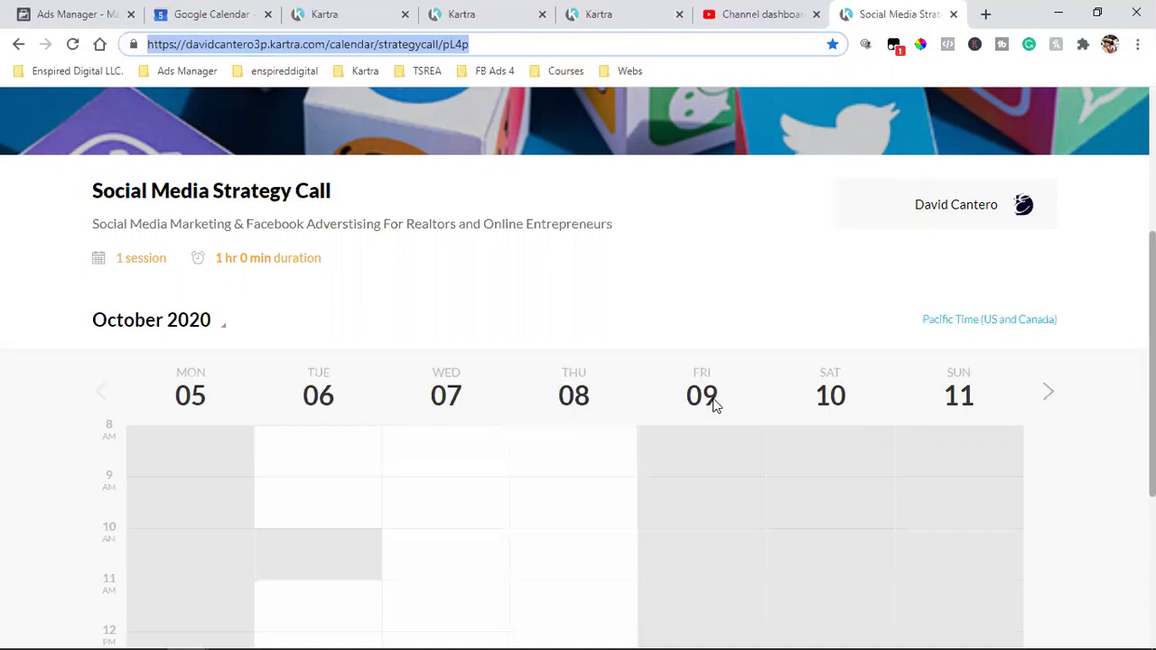
scroll(714, 405, "up", 1)
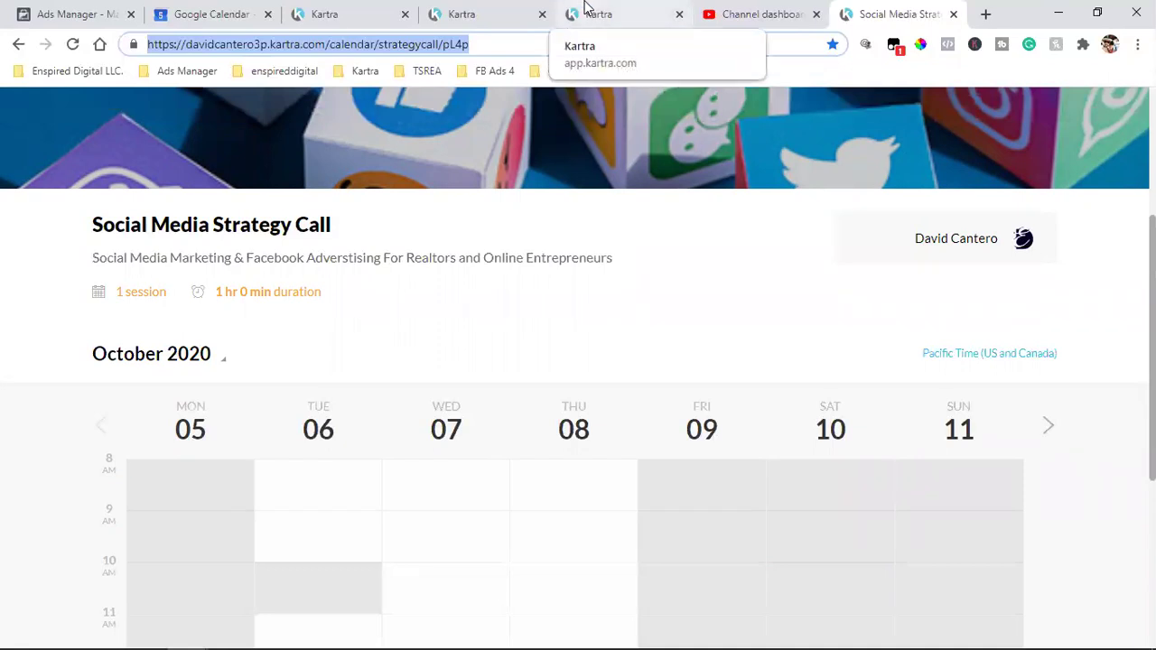
Return to the Kartra communications tab and reopen the lead lists
left_click(584, 8)
left_click(485, 9)
left_click(388, 9)
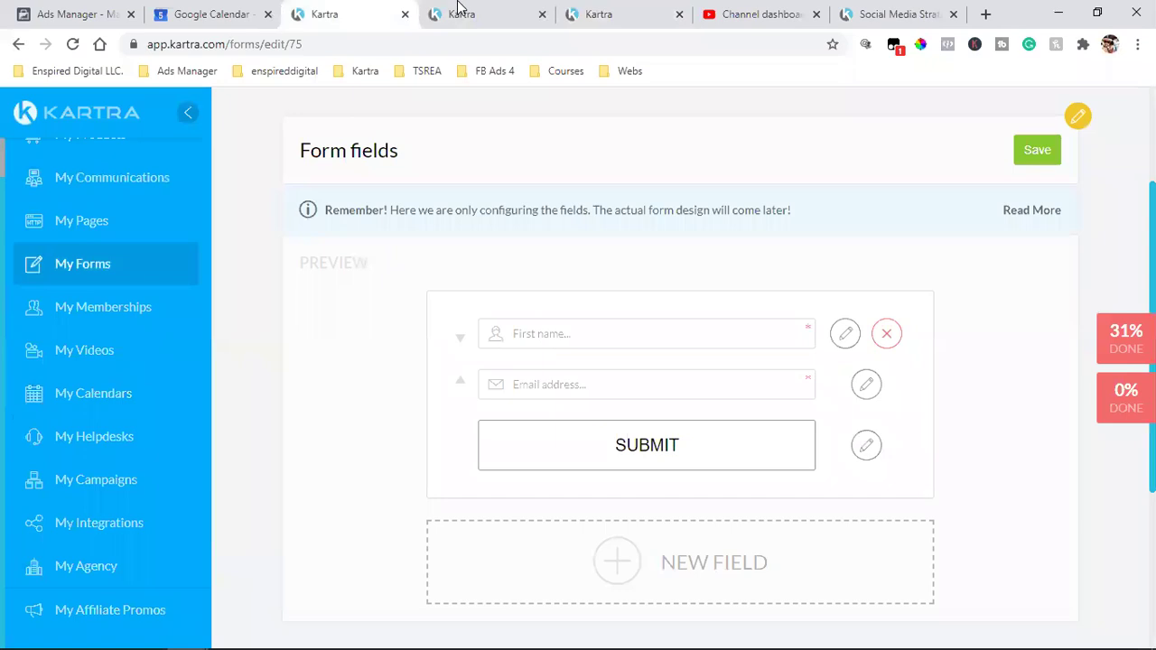
left_click(458, 9)
left_click(369, 151)
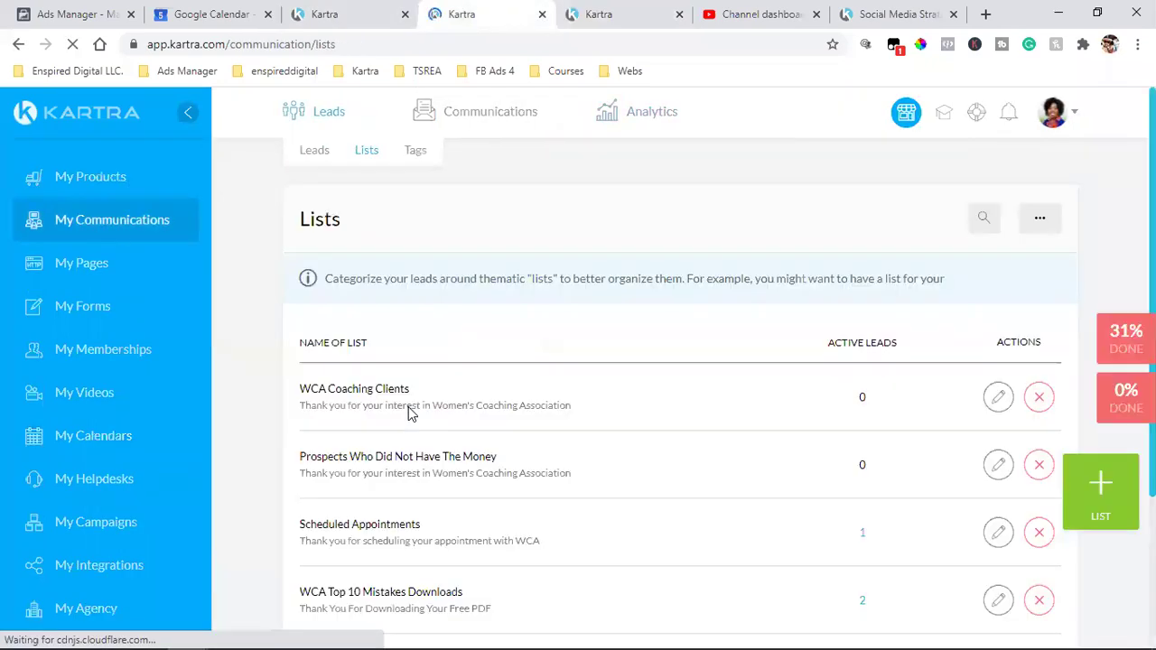
Compare the Scheduled Appointments and "Prospects Who Did Not Have The Money" lists, and reveal the broadcast, sequence and automation options
double_click(318, 456)
triple_click(327, 525)
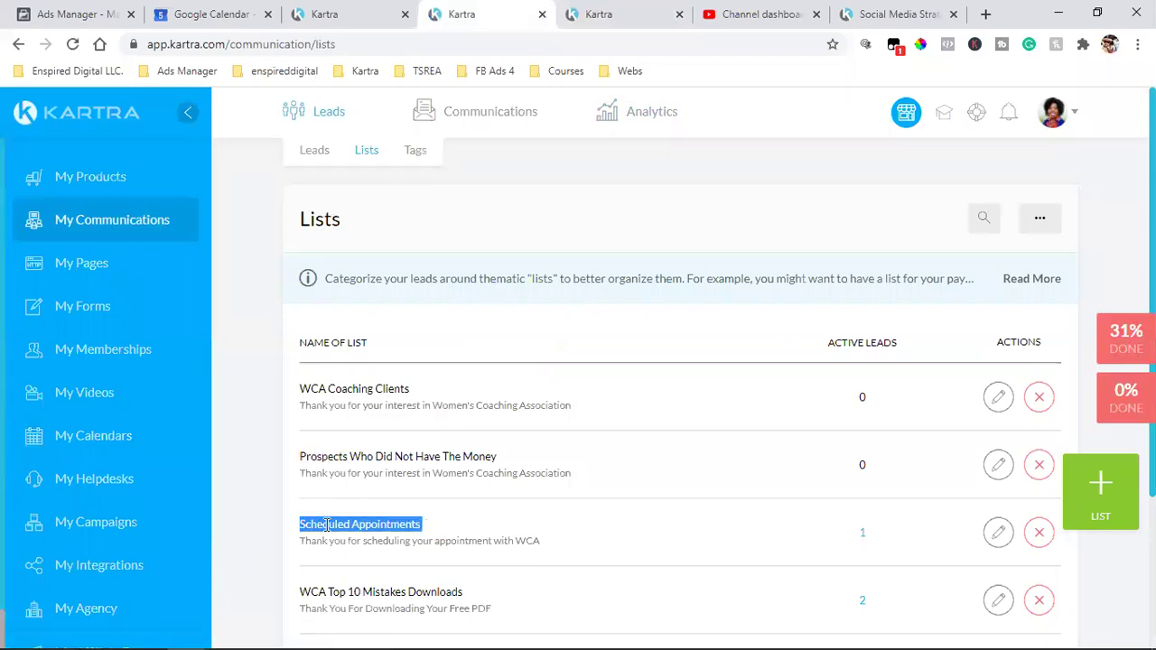
scroll(410, 470, "down", 2)
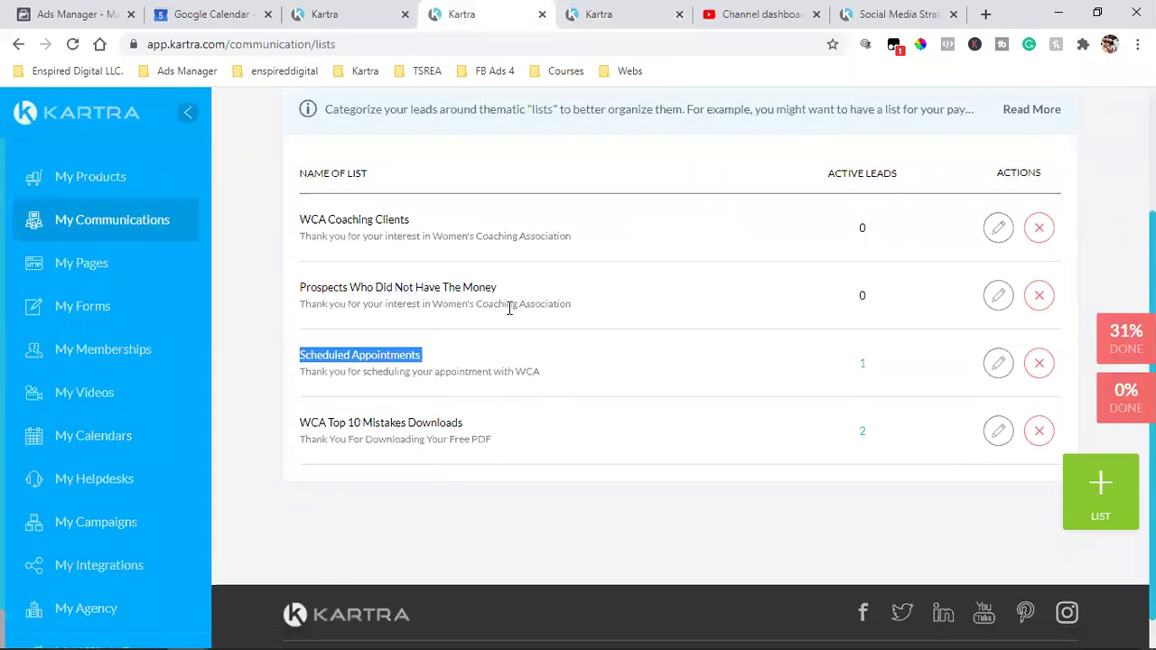
double_click(319, 287)
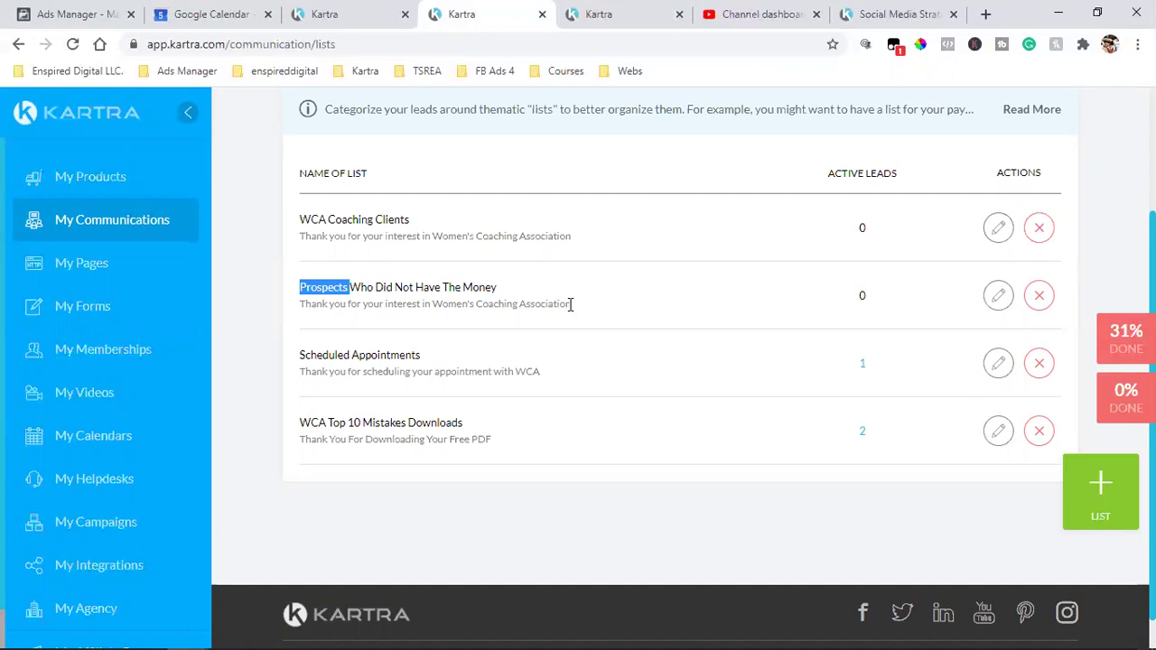
scroll(571, 426, "up", 2)
mouse_move(508, 131)
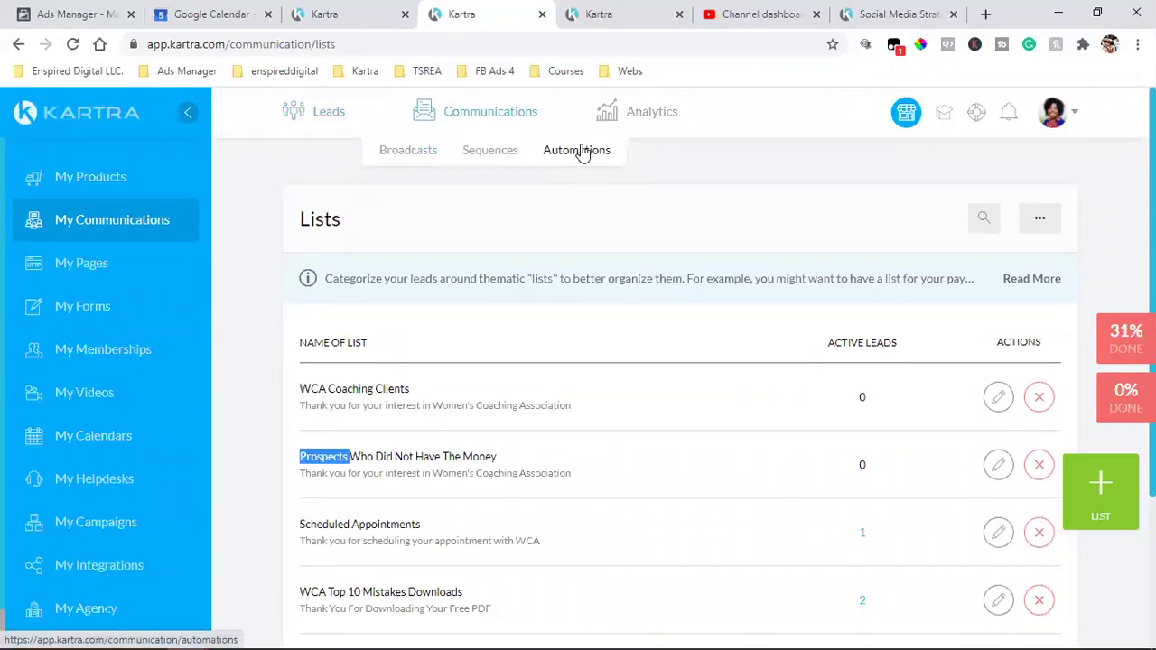
left_click(671, 406)
scroll(542, 406, "down", 1)
double_click(314, 371)
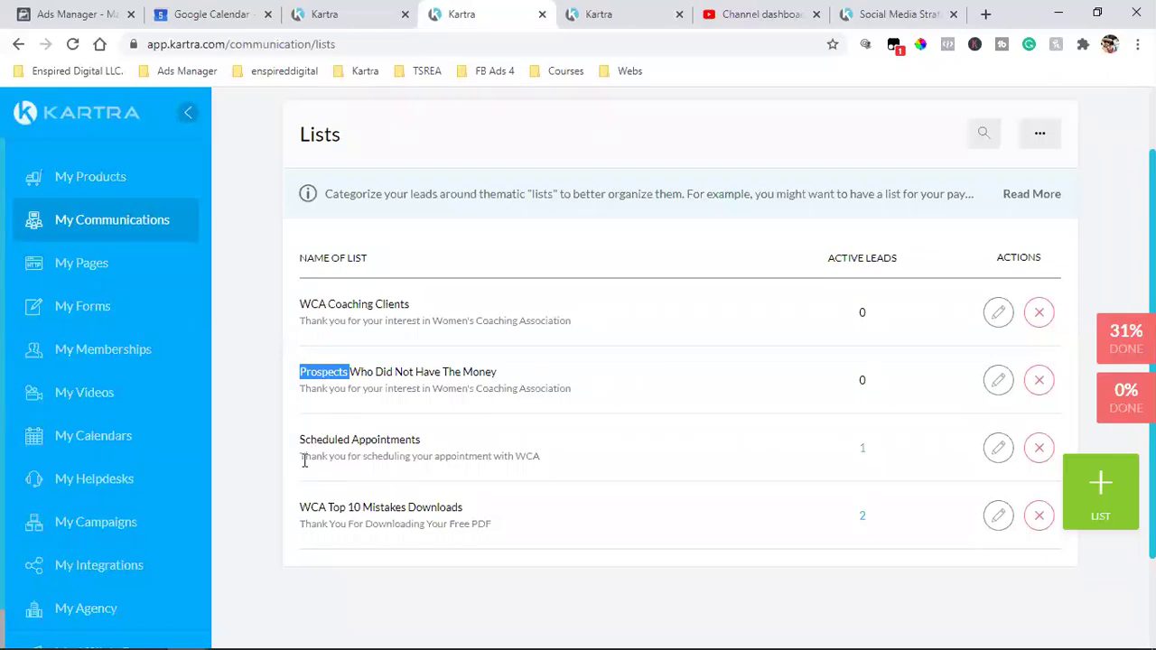
triple_click(318, 435)
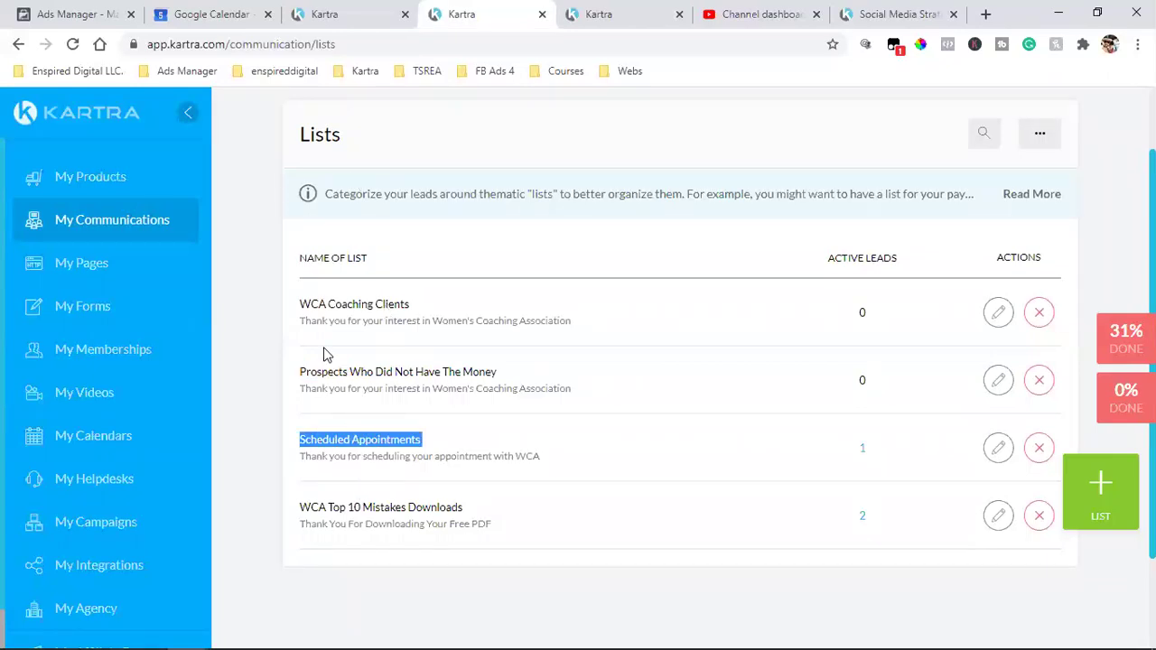
Highlight the Lists heading and the list names from WCA Coaching Clients to Scheduled Appointments
left_click(319, 134)
double_click(319, 134)
left_click_drag(341, 304, 494, 322)
left_click(503, 370)
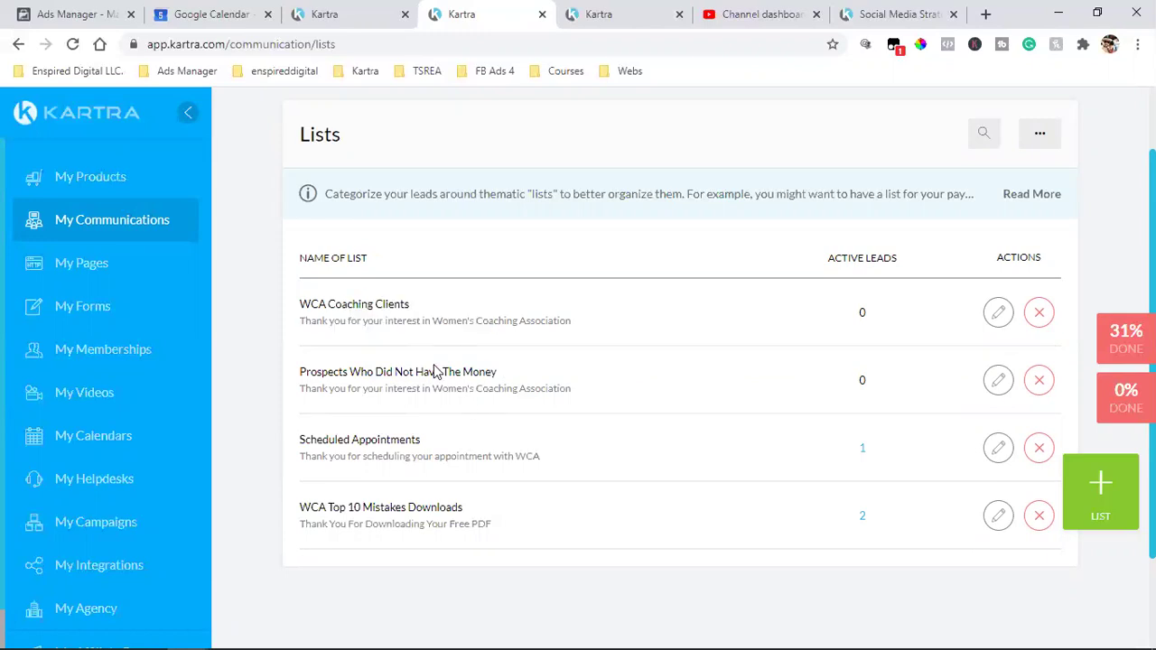
left_click_drag(320, 304, 495, 374)
left_click_drag(371, 441, 425, 443)
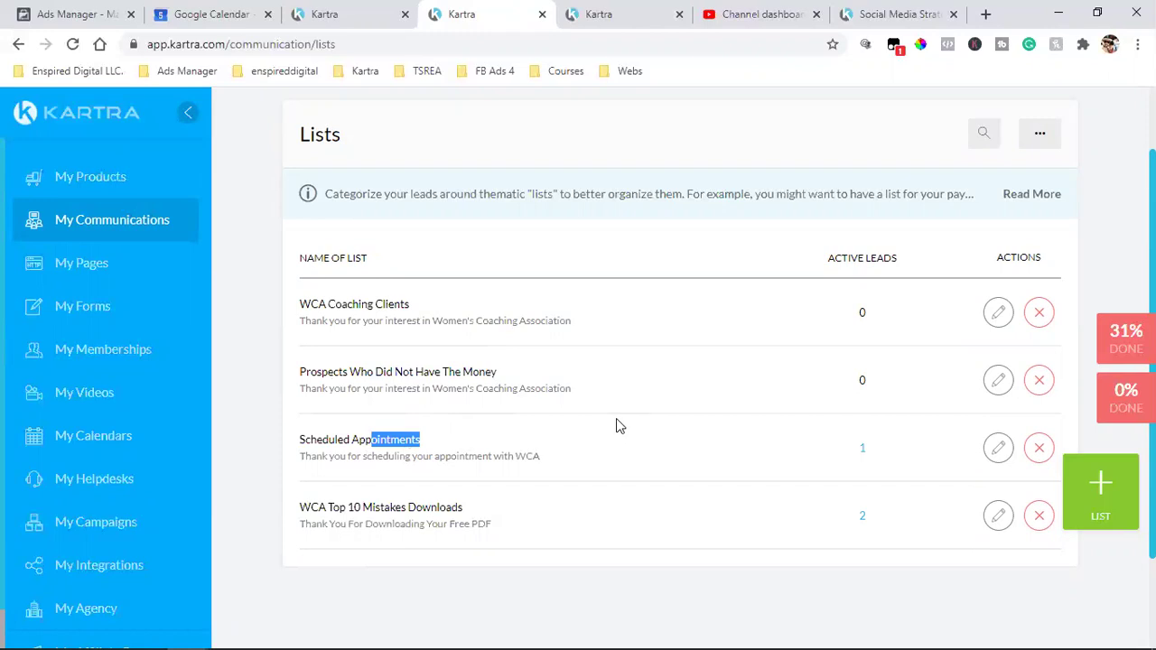
Highlight the full Scheduled Appointments list name and the word "Prospects" in the list above it, and clear the selection
double_click(329, 437)
triple_click(330, 437)
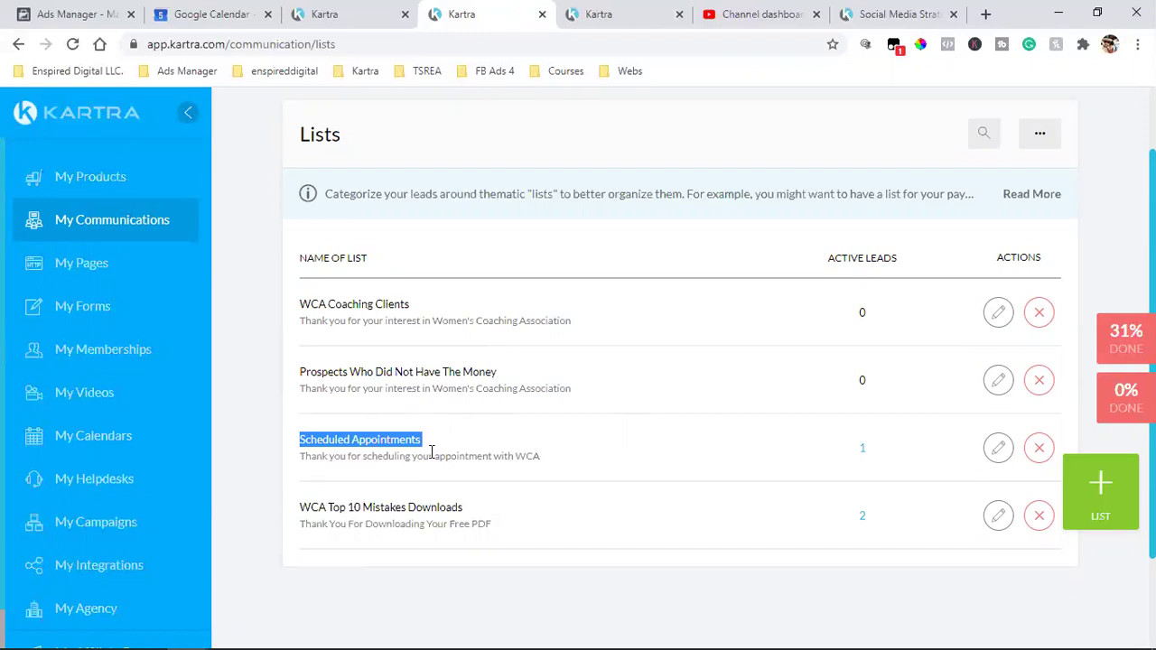
triple_click(378, 443)
triple_click(376, 441)
triple_click(375, 439)
double_click(336, 368)
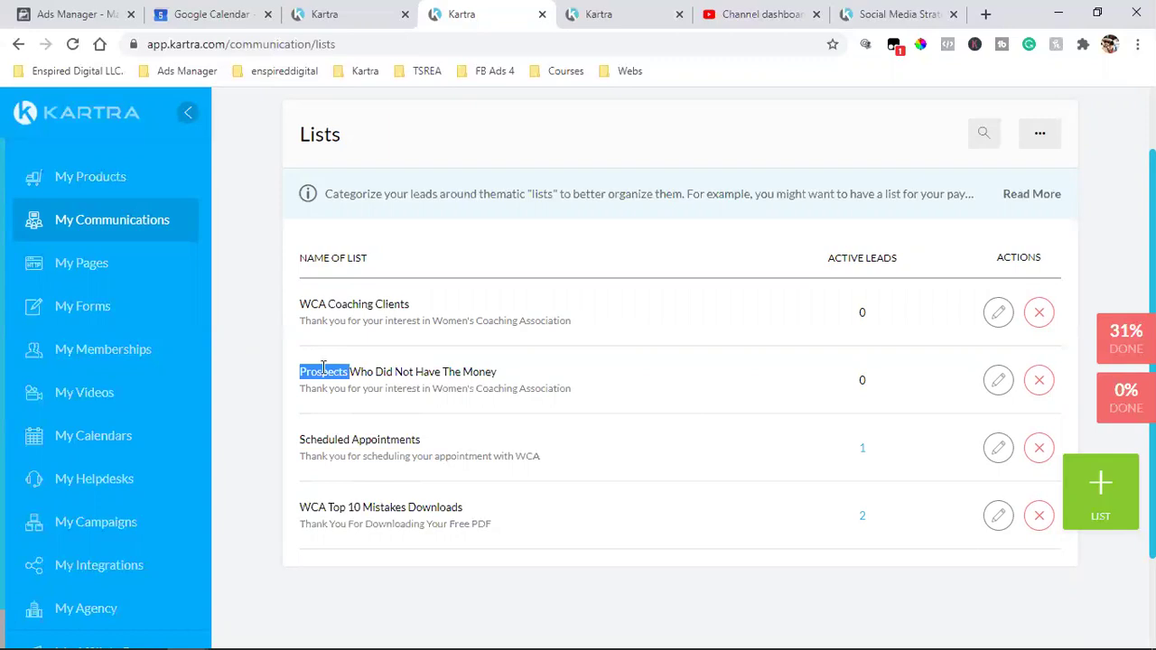
double_click(321, 370)
left_click(361, 441)
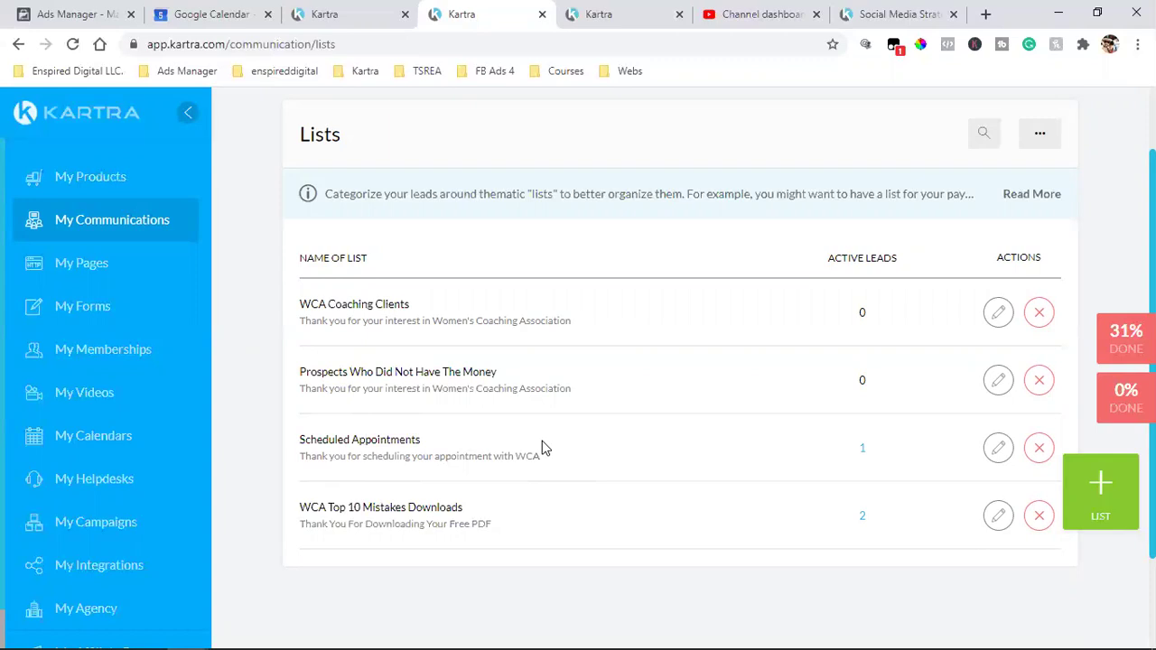
Highlight the word "Prospects" in the second list name, and select the whole Scheduled Appointments list name
double_click(314, 373)
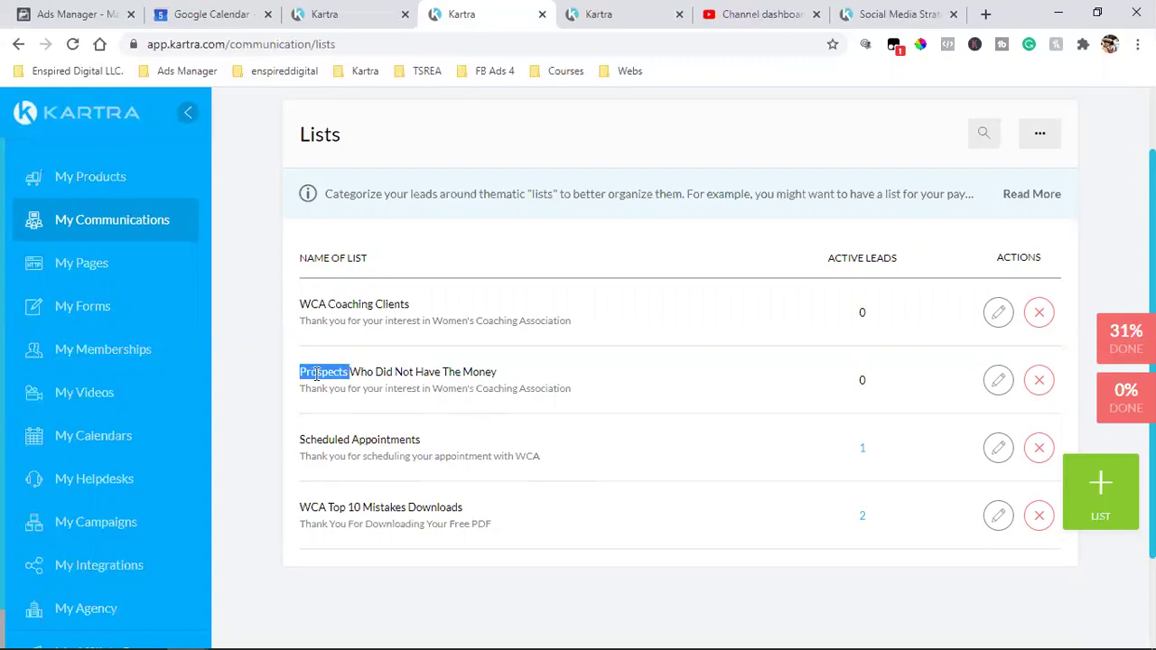
left_click(362, 437)
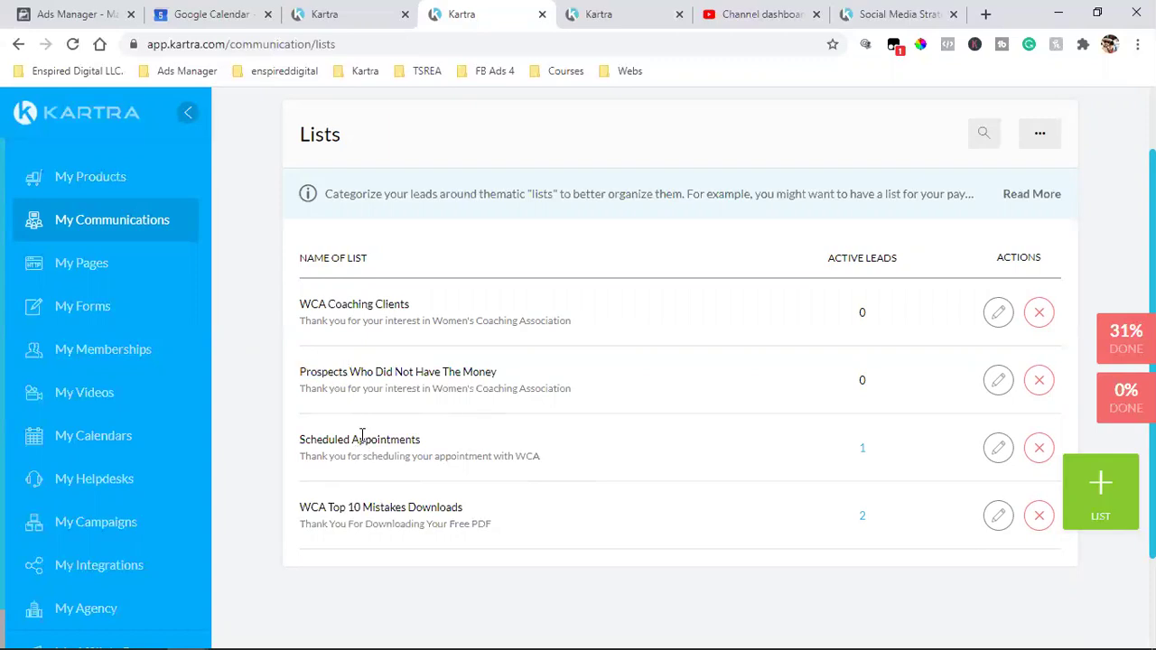
triple_click(361, 436)
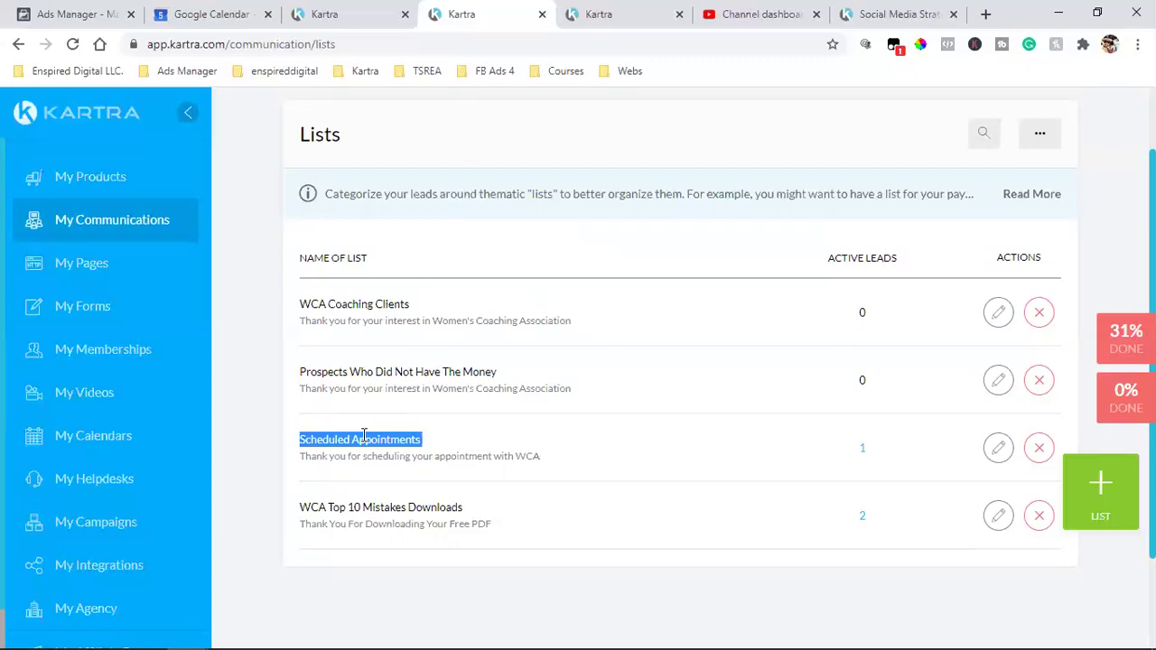
scroll(509, 454, "up", 2)
scroll(531, 452, "down", 2)
scroll(540, 447, "up", 2)
Start a new automation and add the IF condition "Lead subscribes to list" for the Scheduled Appointments list
mouse_move(493, 113)
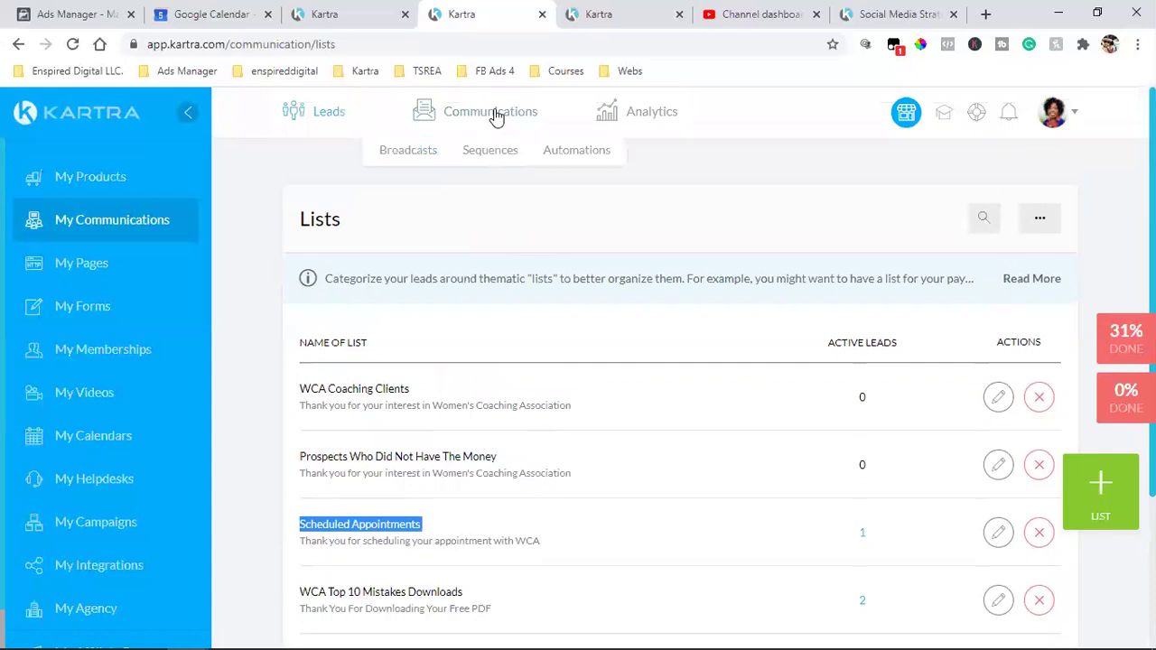
left_click(573, 152)
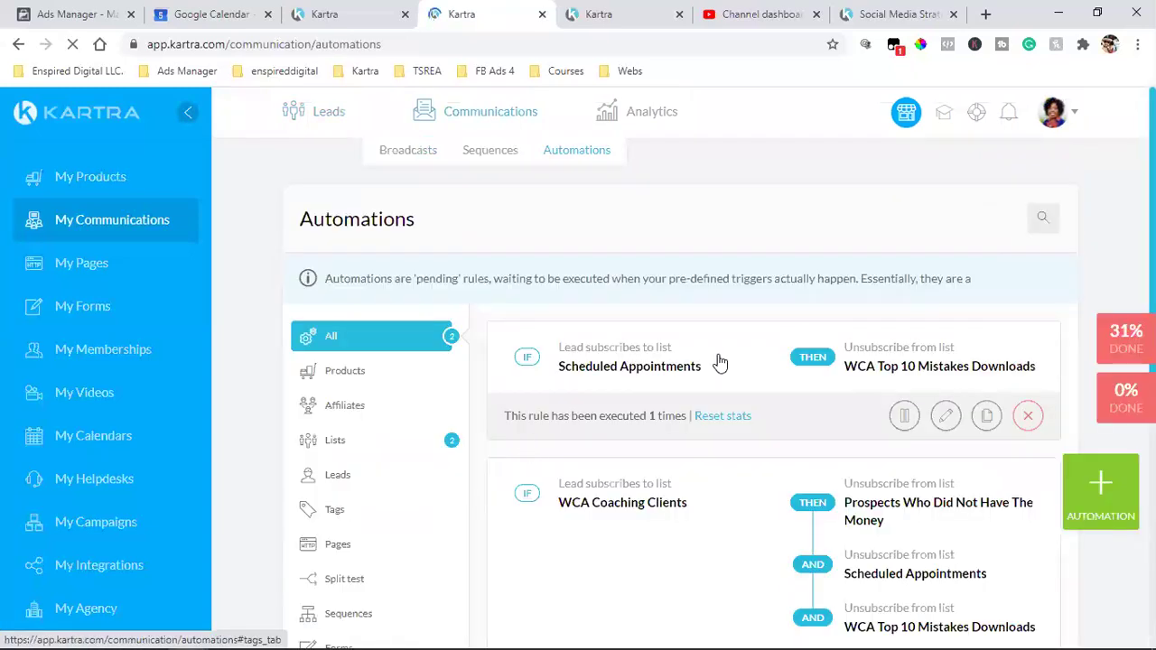
left_click(1089, 515)
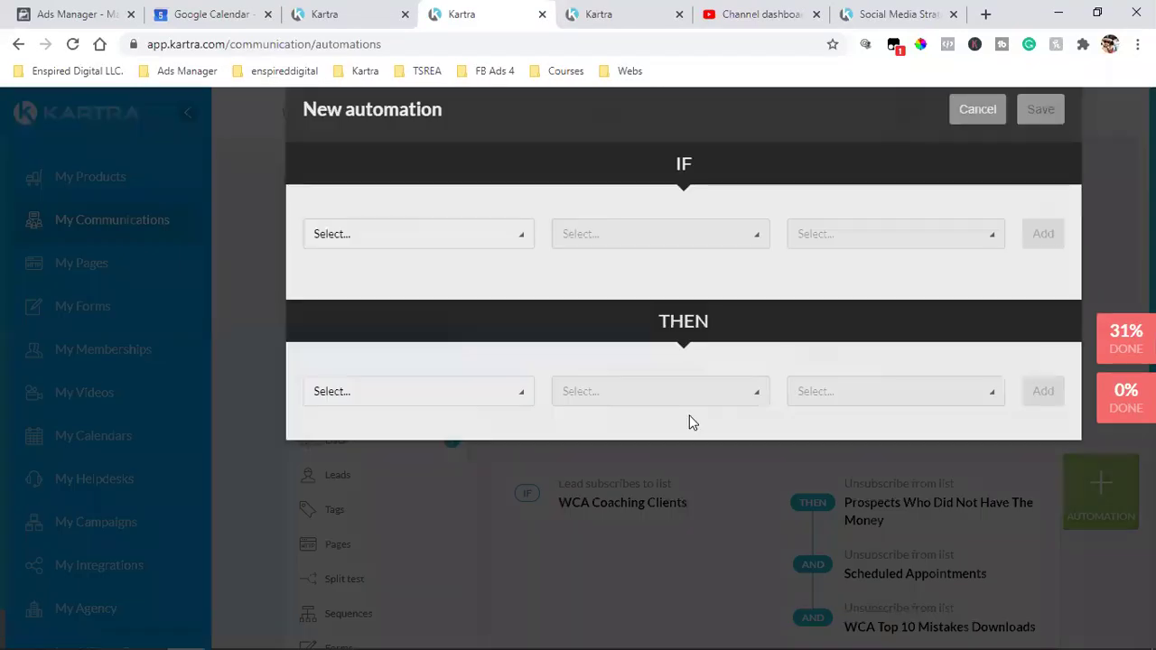
left_click(459, 286)
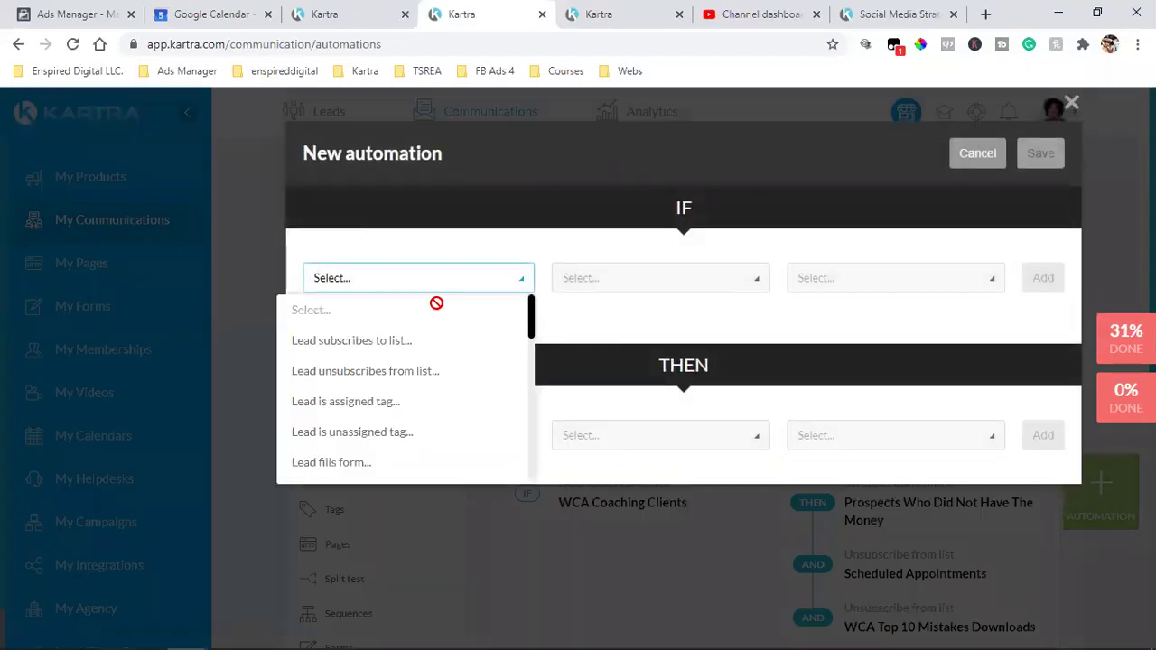
left_click(394, 346)
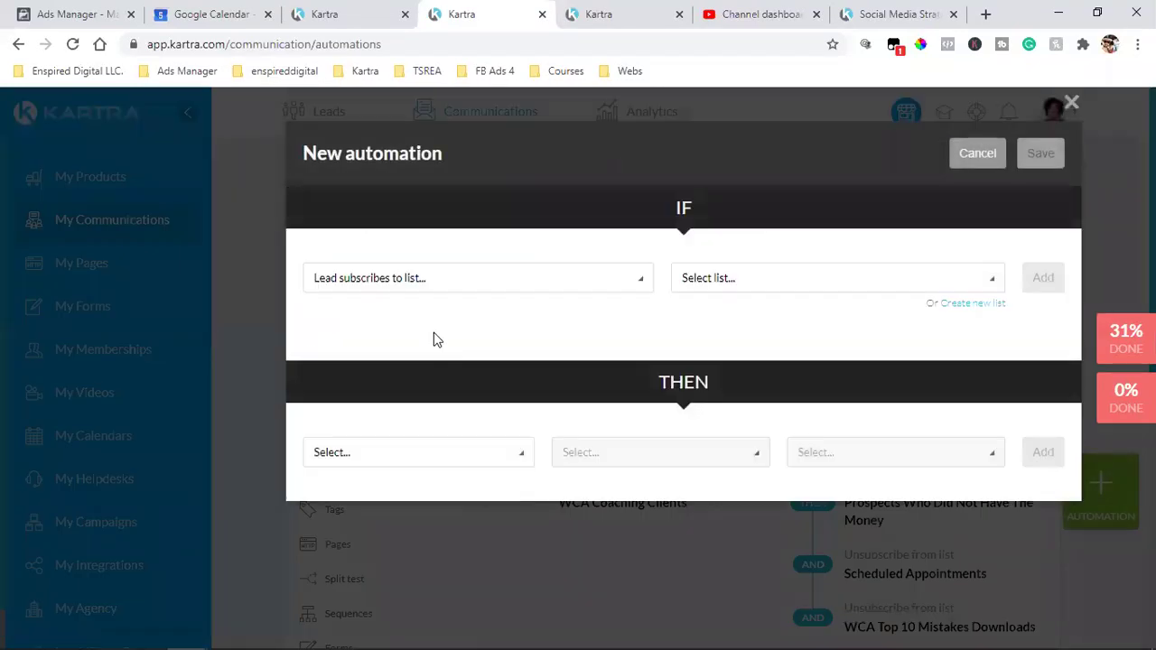
left_click(768, 285)
left_click(775, 409)
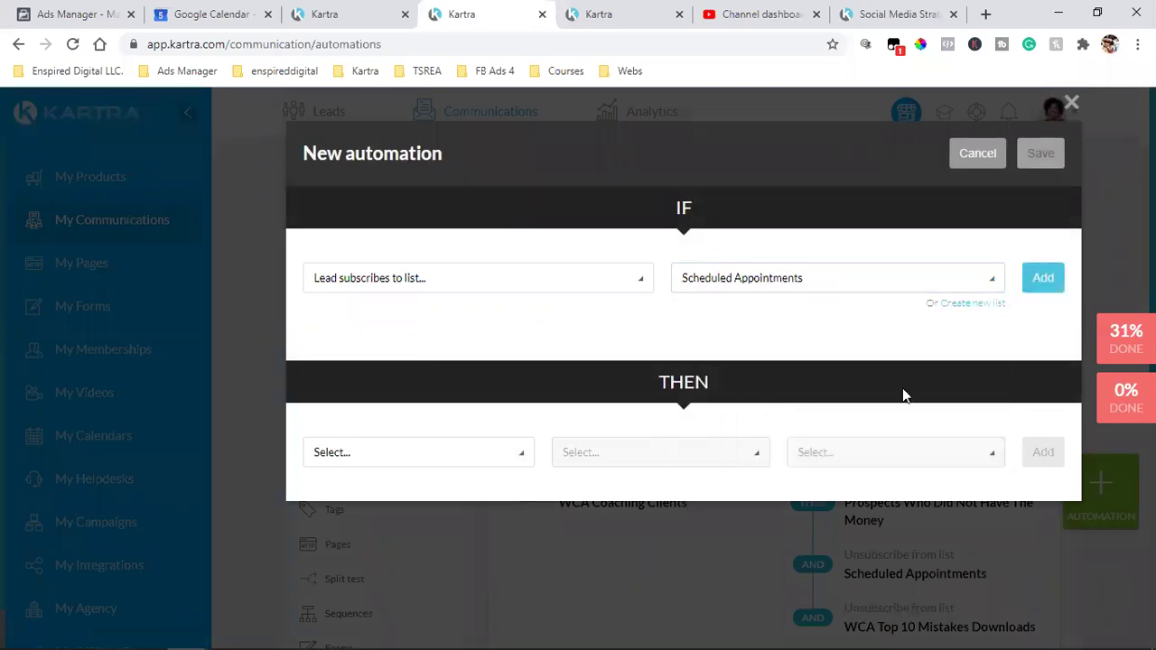
left_click(1048, 284)
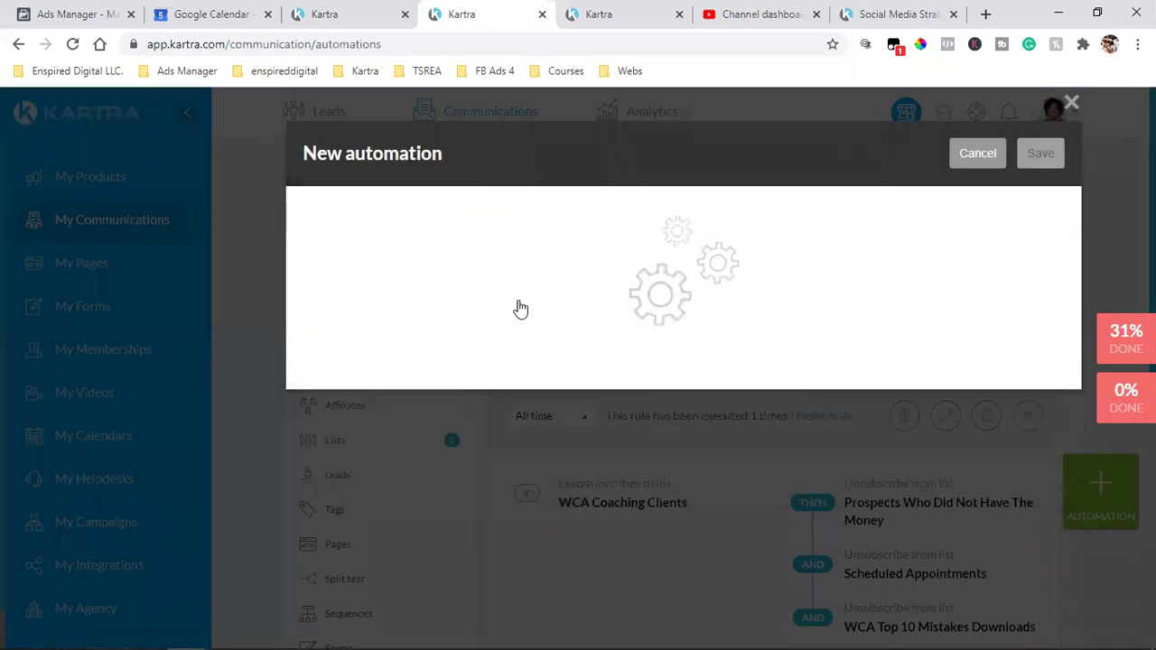
Add the THEN action "Unsubscribe from sequence" for WCA Top 10 Mistakes Sequence and save the automation
left_click(438, 485)
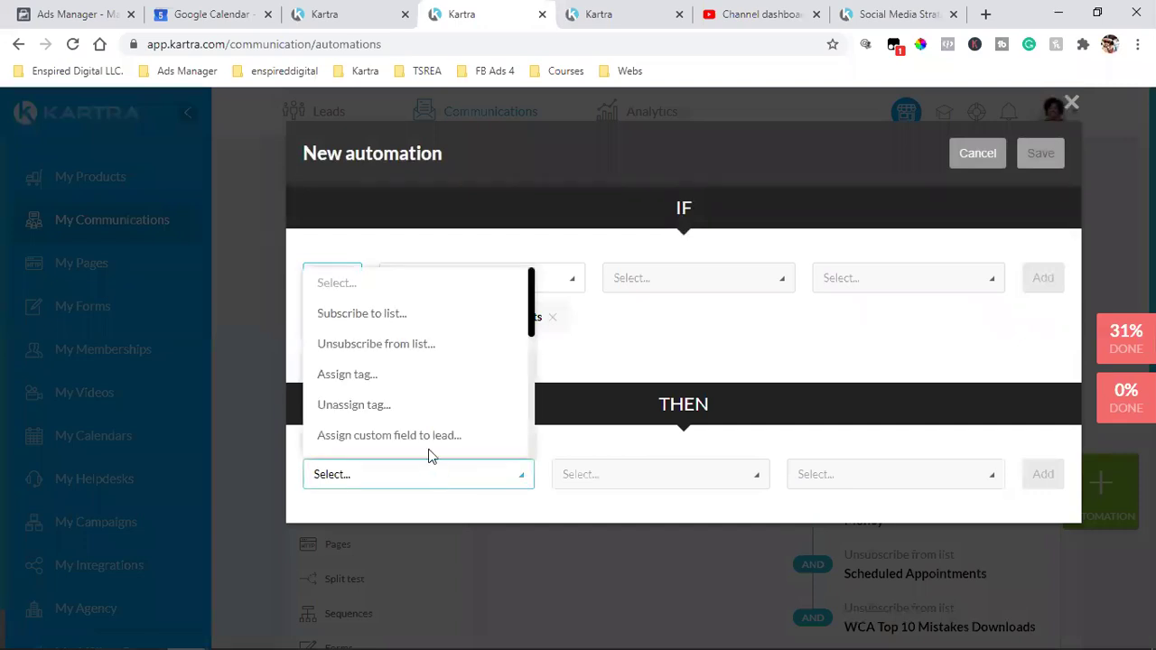
scroll(424, 349, "down", 1)
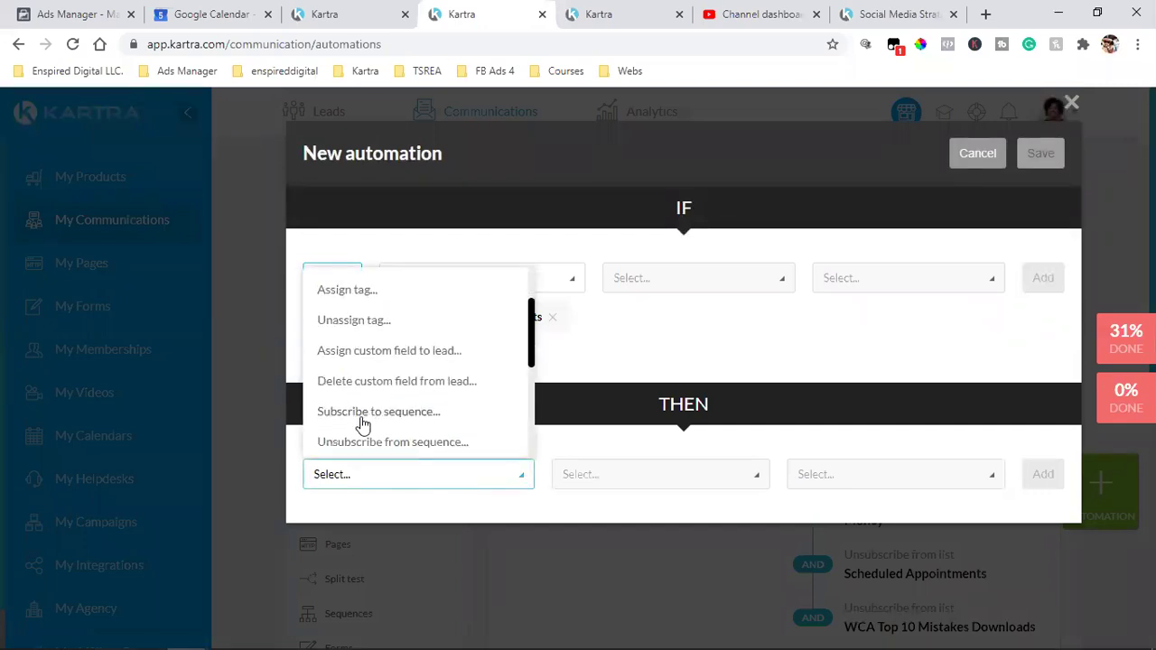
left_click(374, 442)
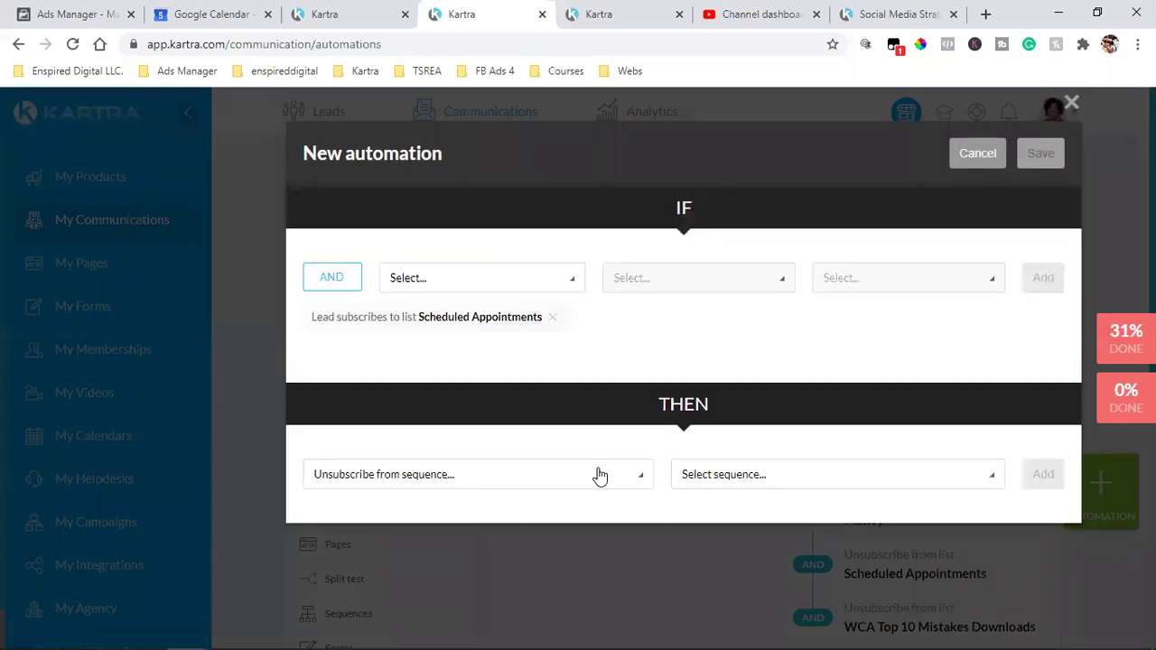
left_click(816, 477)
left_click(757, 568)
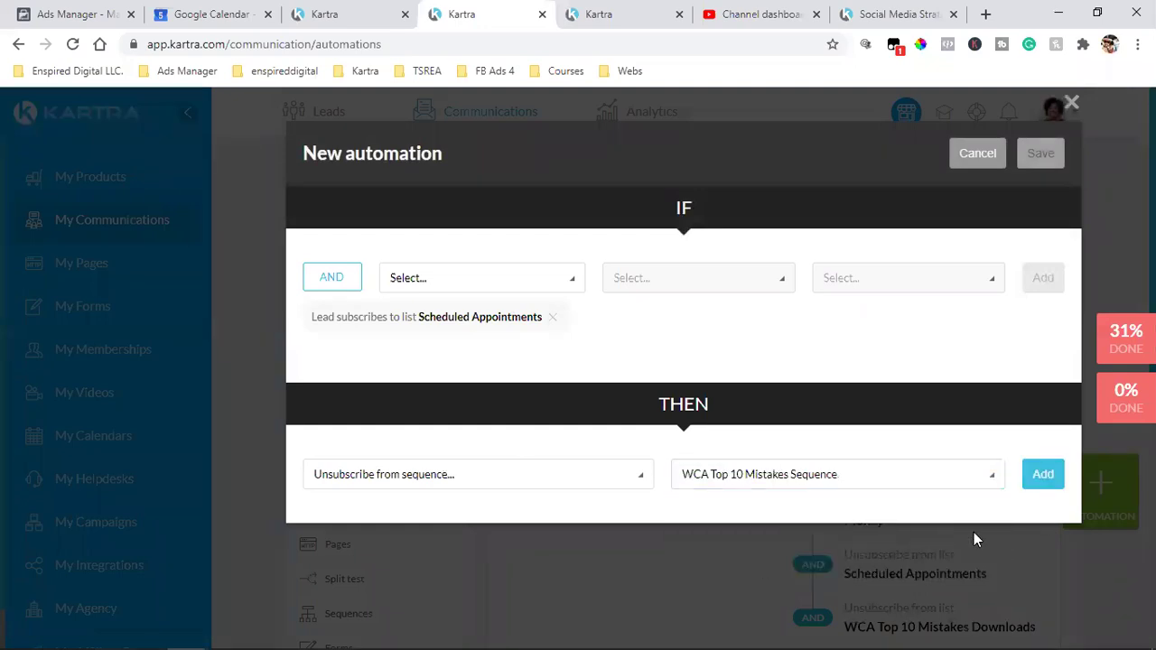
left_click(1045, 475)
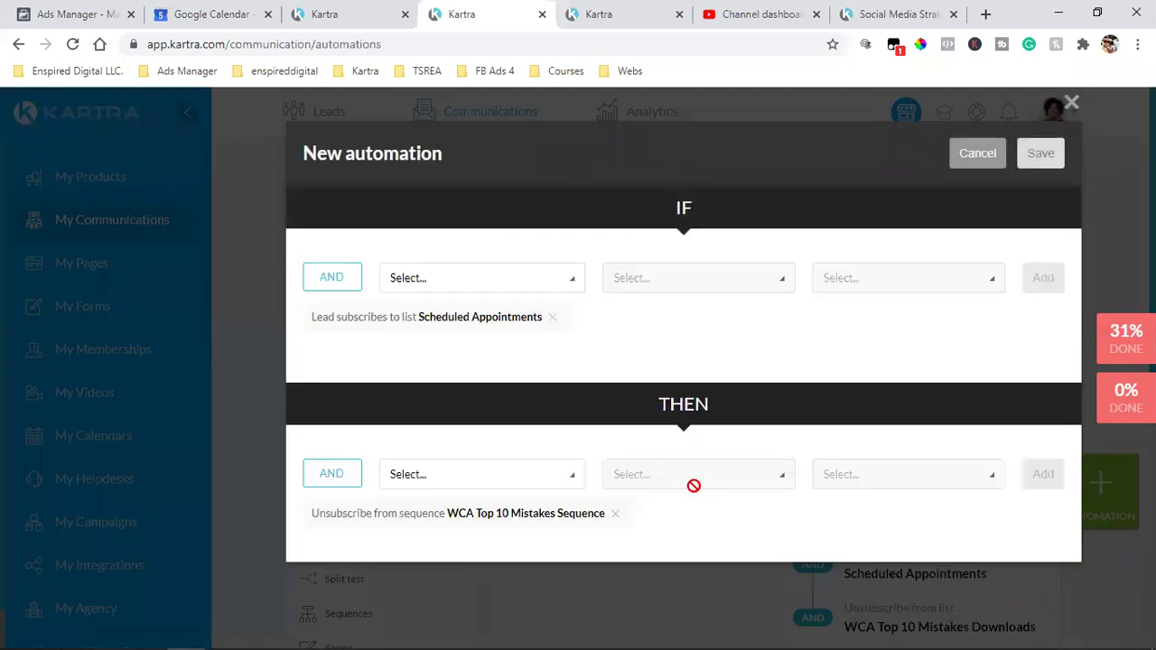
left_click(1039, 155)
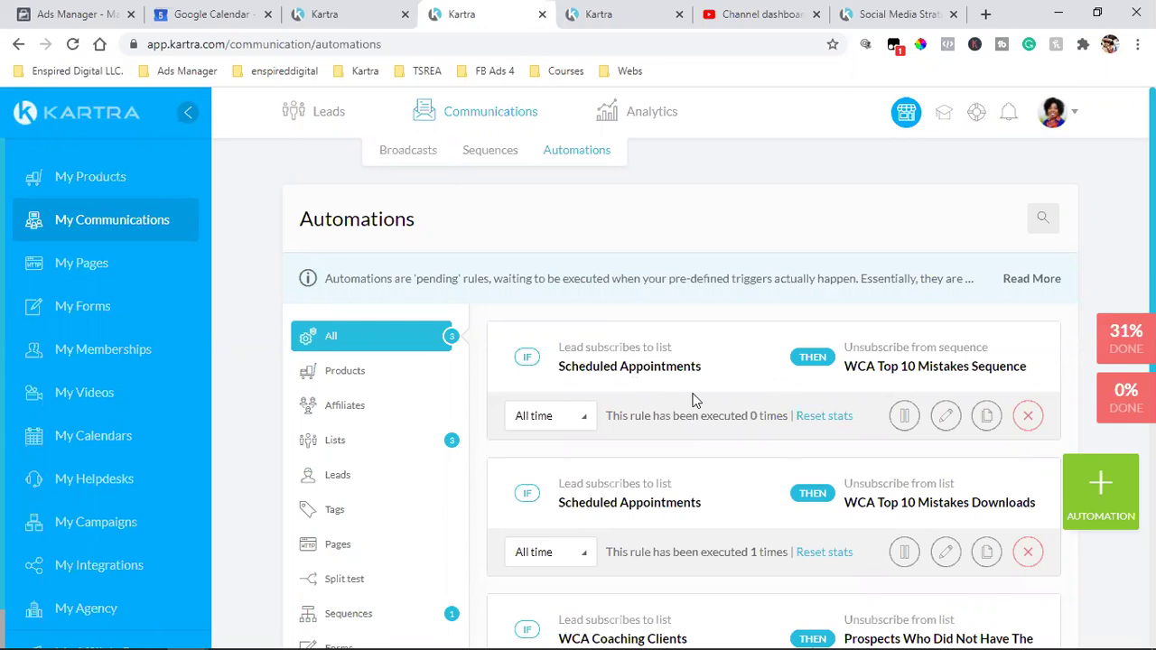
scroll(692, 425, "down", 5)
scroll(693, 429, "up", 5)
scroll(694, 429, "down", 4)
scroll(624, 406, "up", 4)
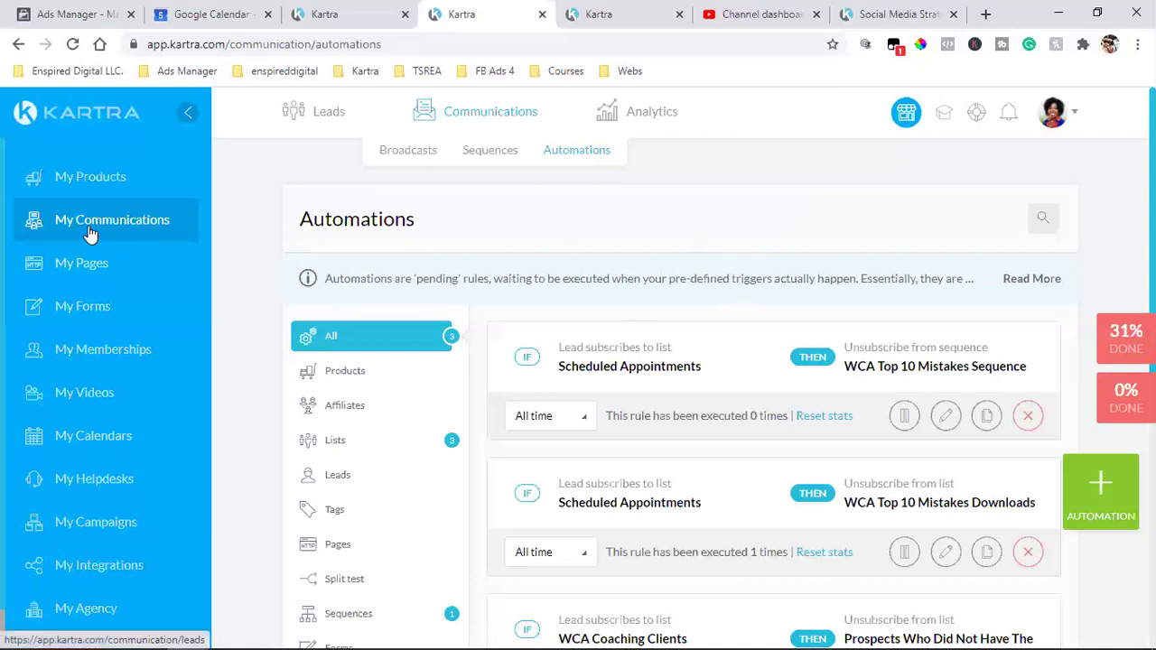
Return to the open form, save its fields and advance through the remaining setup stages to Finish with their settings as they are
left_click(360, 11)
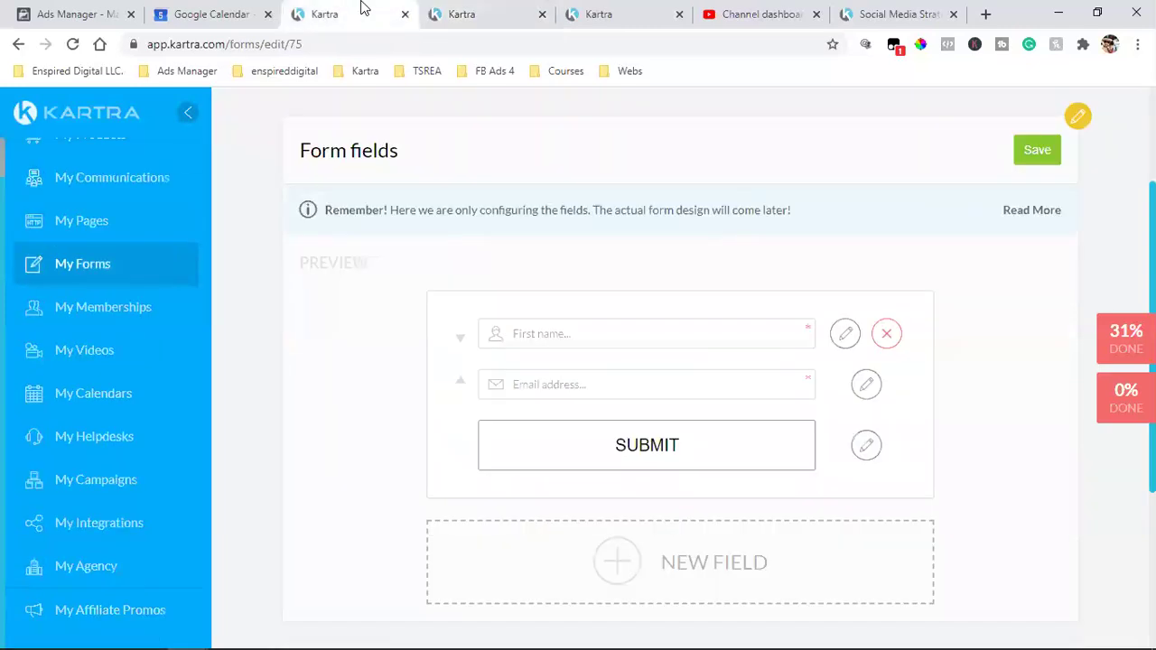
left_click(1035, 154)
left_click(732, 408)
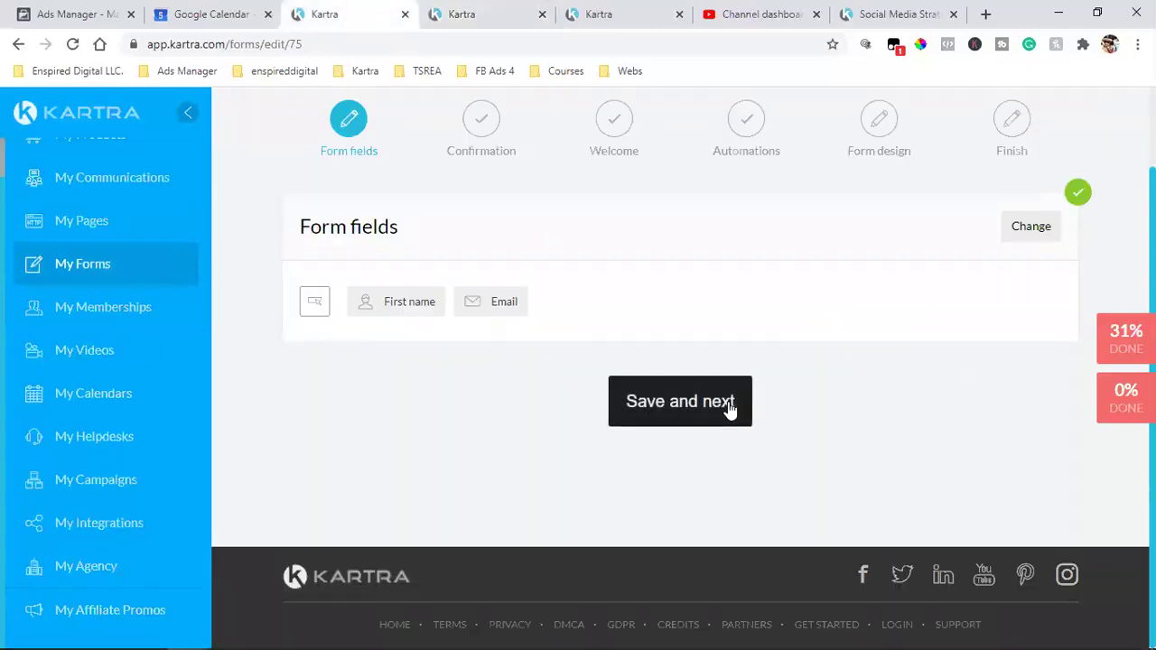
left_click(773, 393)
left_click(769, 395)
scroll(775, 415, "down", 5)
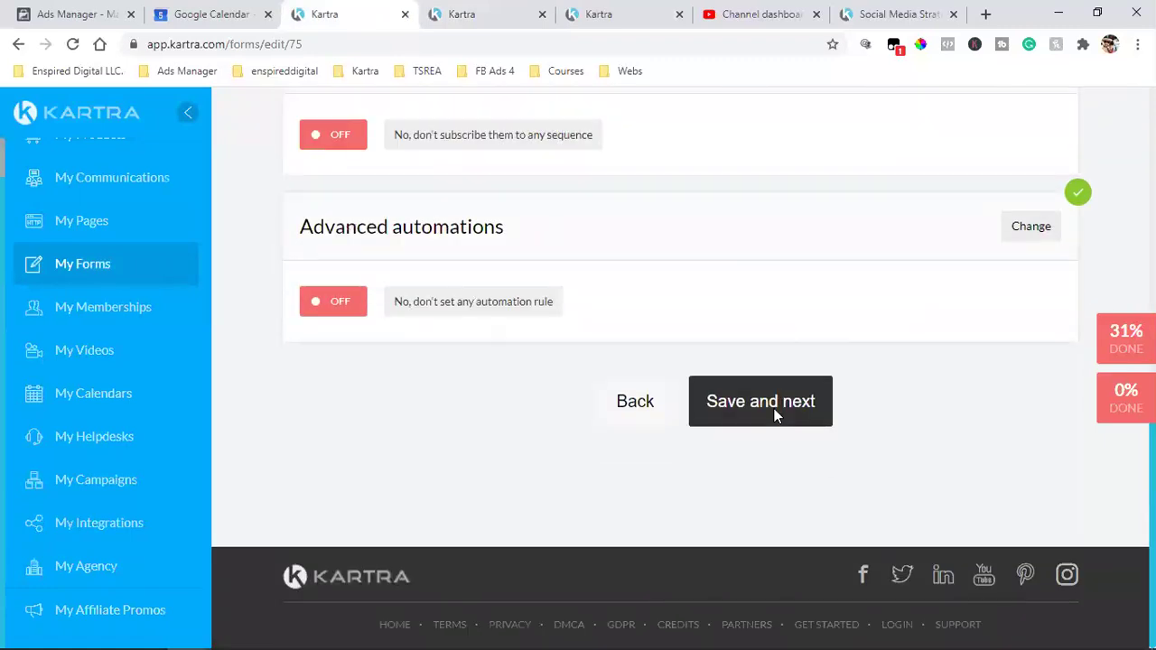
left_click(774, 409)
left_click(774, 413)
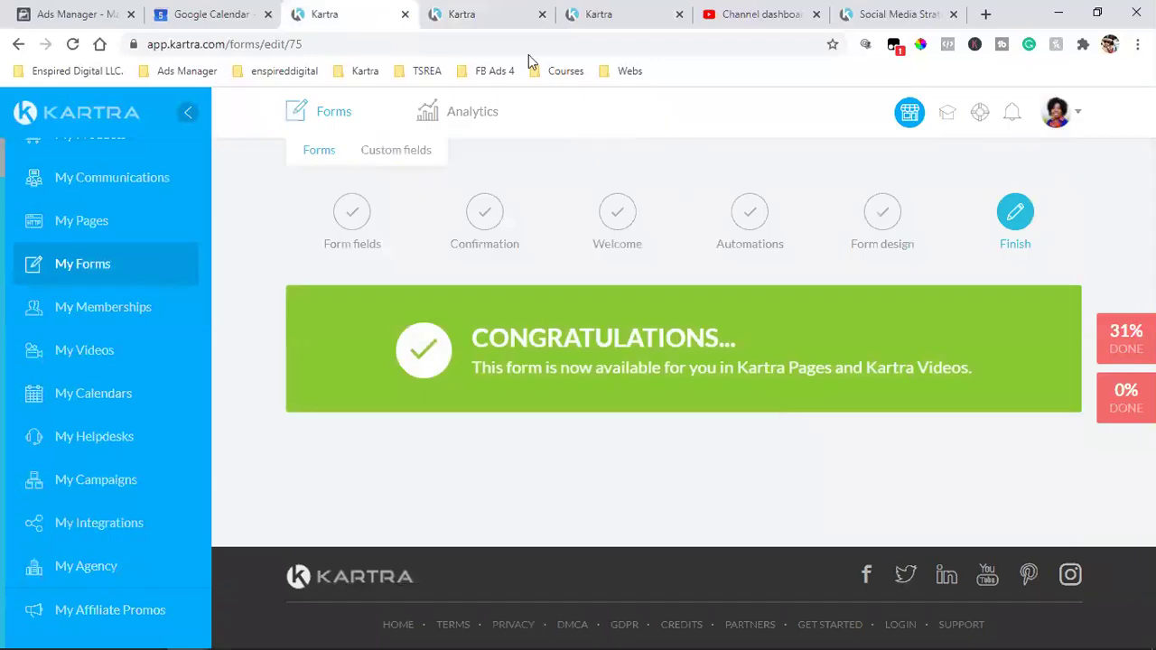
Close the browser tabs showing Kartra automations and calendars, and return to the finished form's tab
left_click(479, 13)
left_click(542, 14)
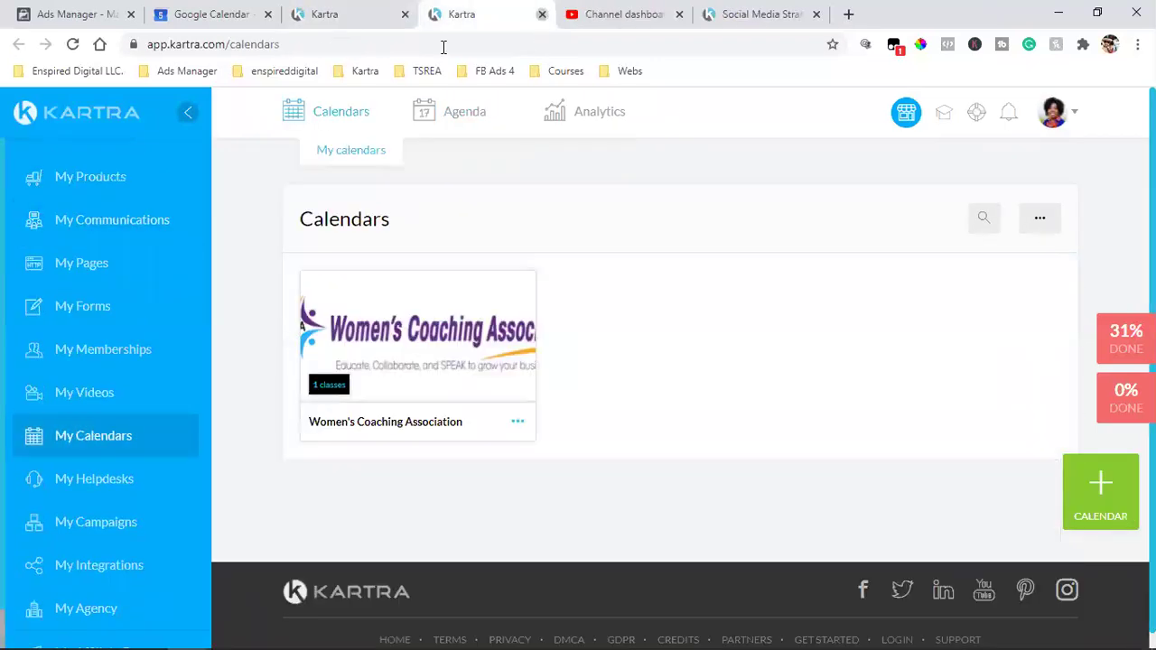
left_click(545, 15)
left_click(271, 14)
left_click(488, 13)
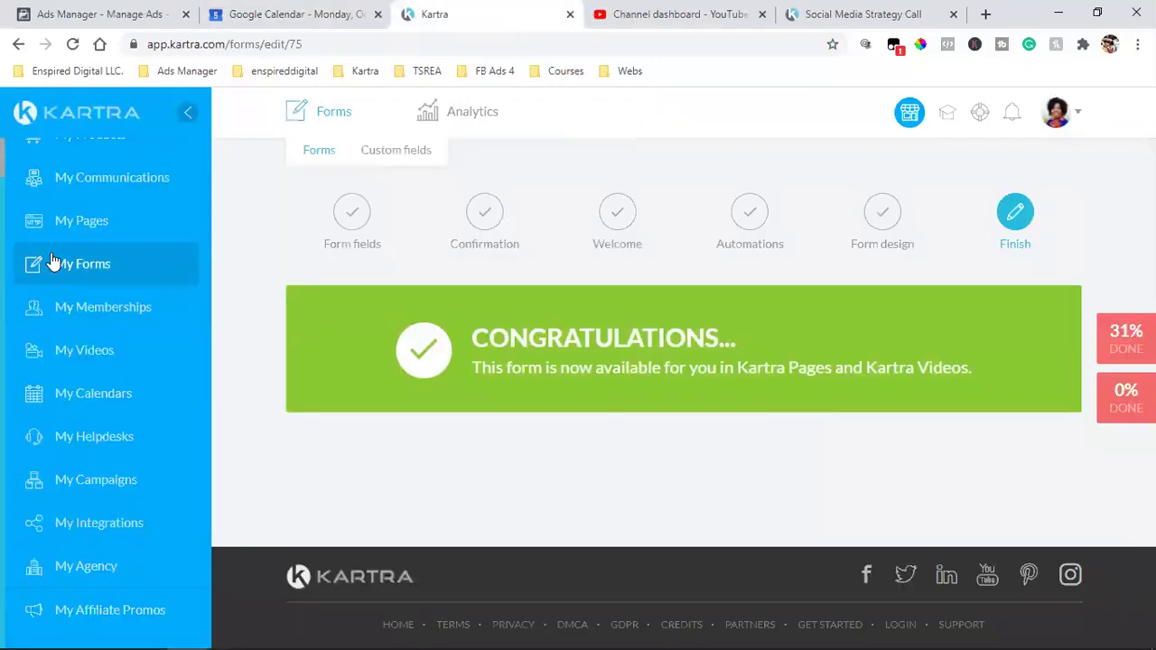
Open the lead lists under My Communications, and bring up the blank new list form and cancel it
scroll(101, 307, "up", 1)
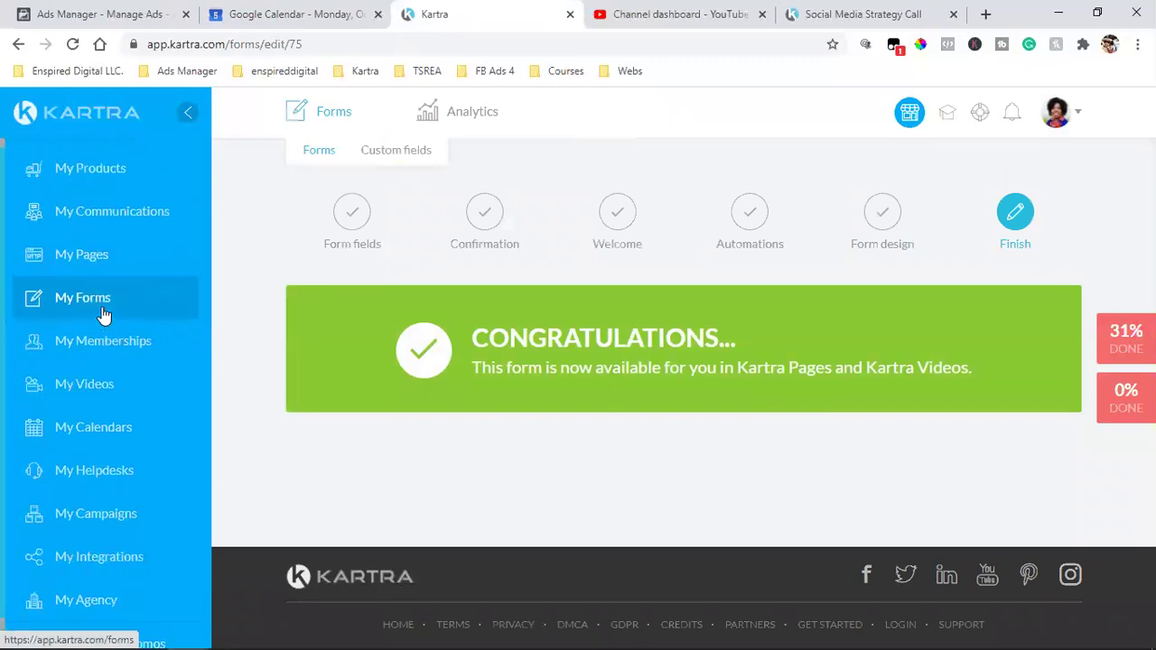
left_click(90, 226)
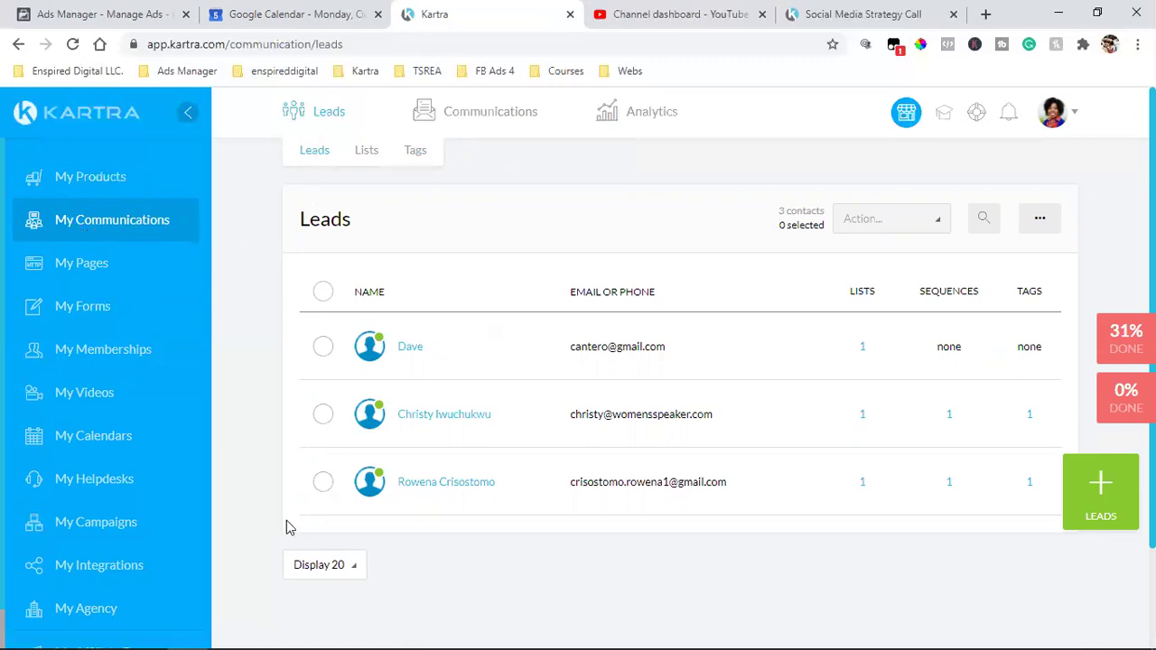
left_click(367, 154)
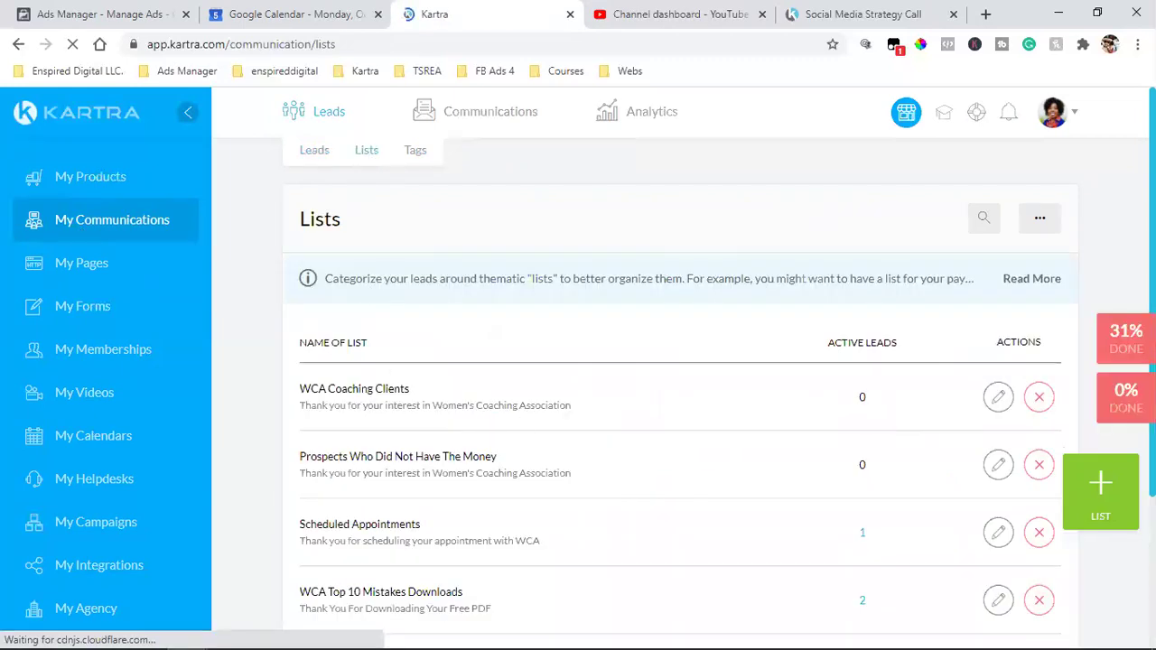
left_click(1115, 511)
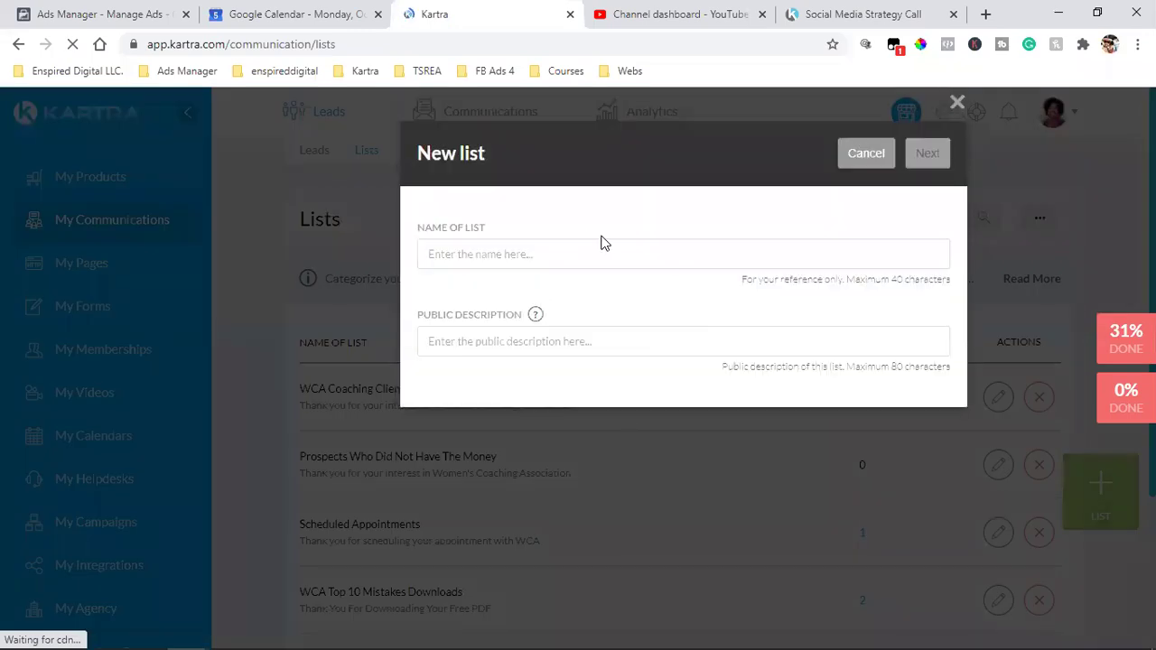
left_click(873, 159)
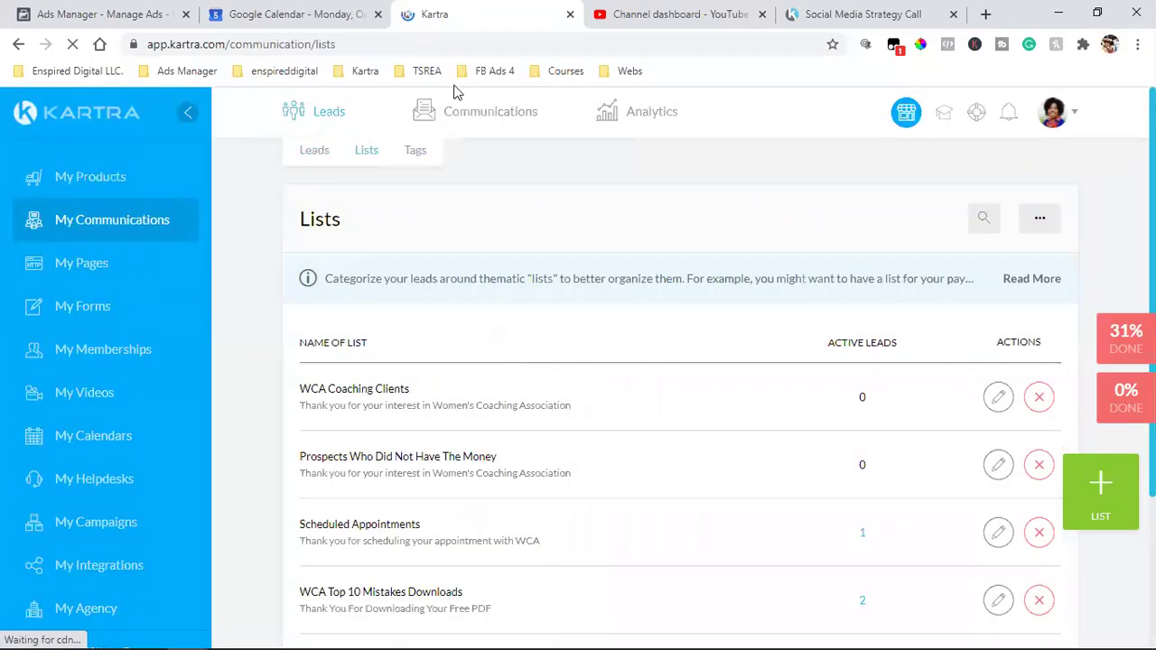
mouse_move(490, 116)
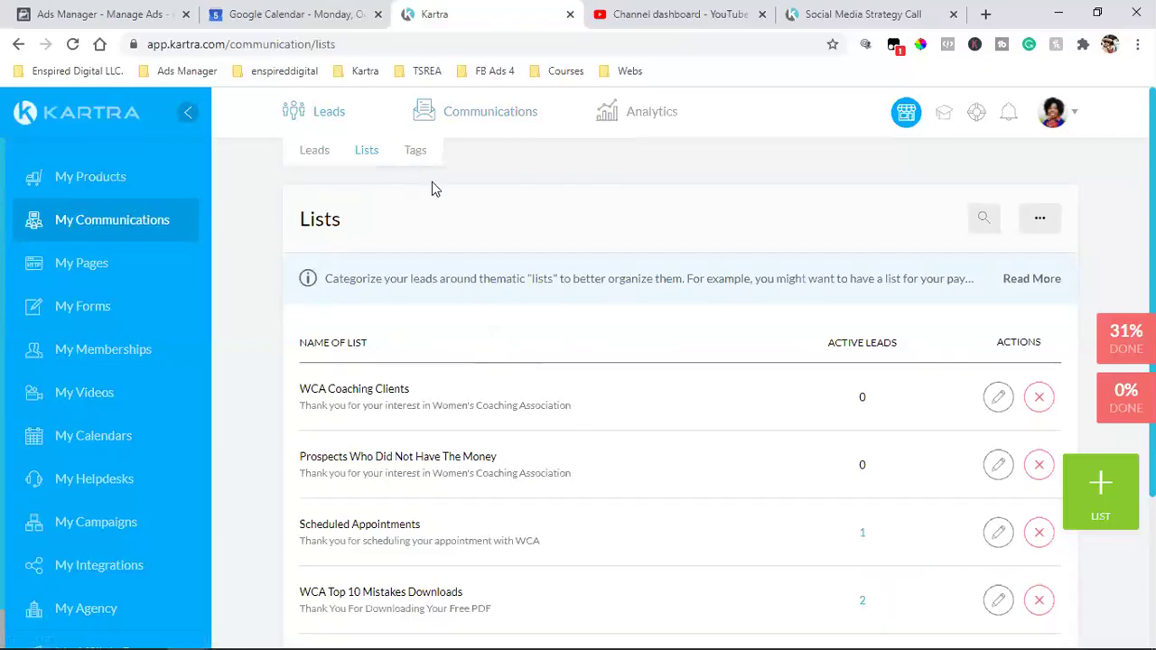
scroll(387, 318, "down", 2)
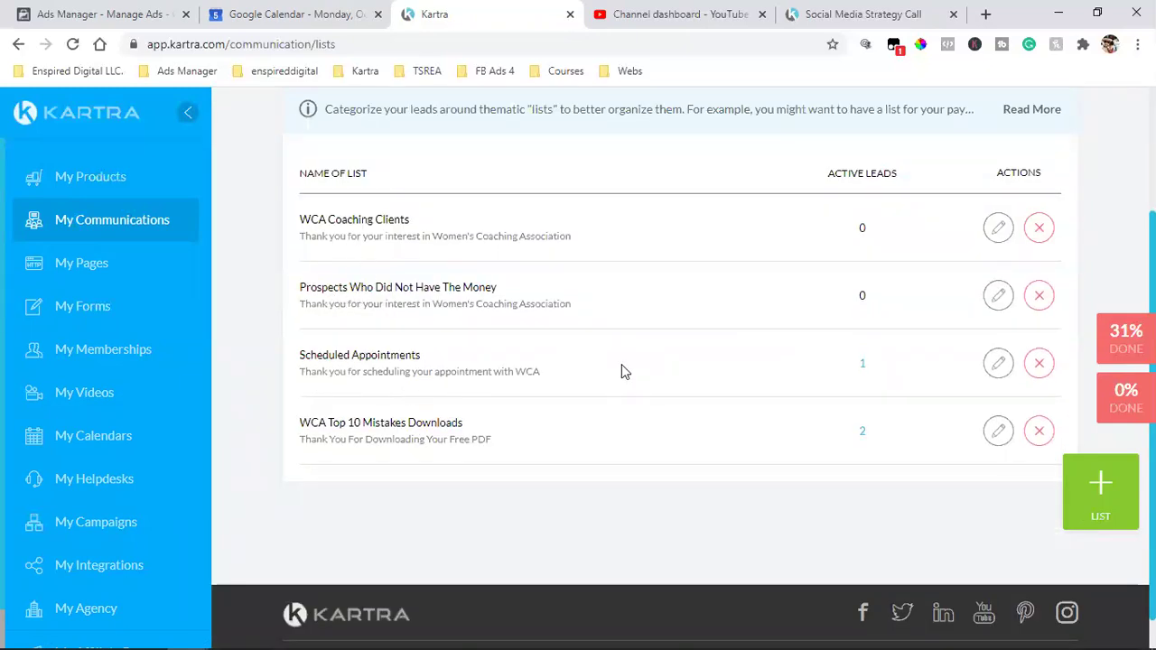
scroll(622, 365, "up", 2)
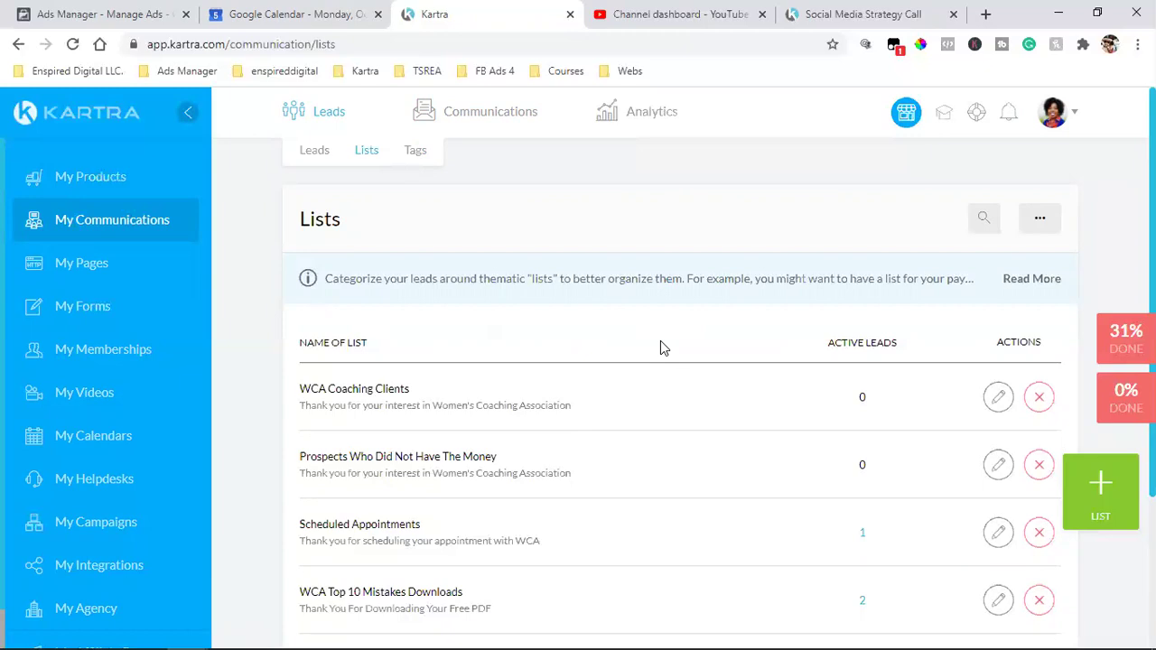
Open the communications broadcasts, and view the blank new broadcast form and dismiss it
mouse_move(444, 111)
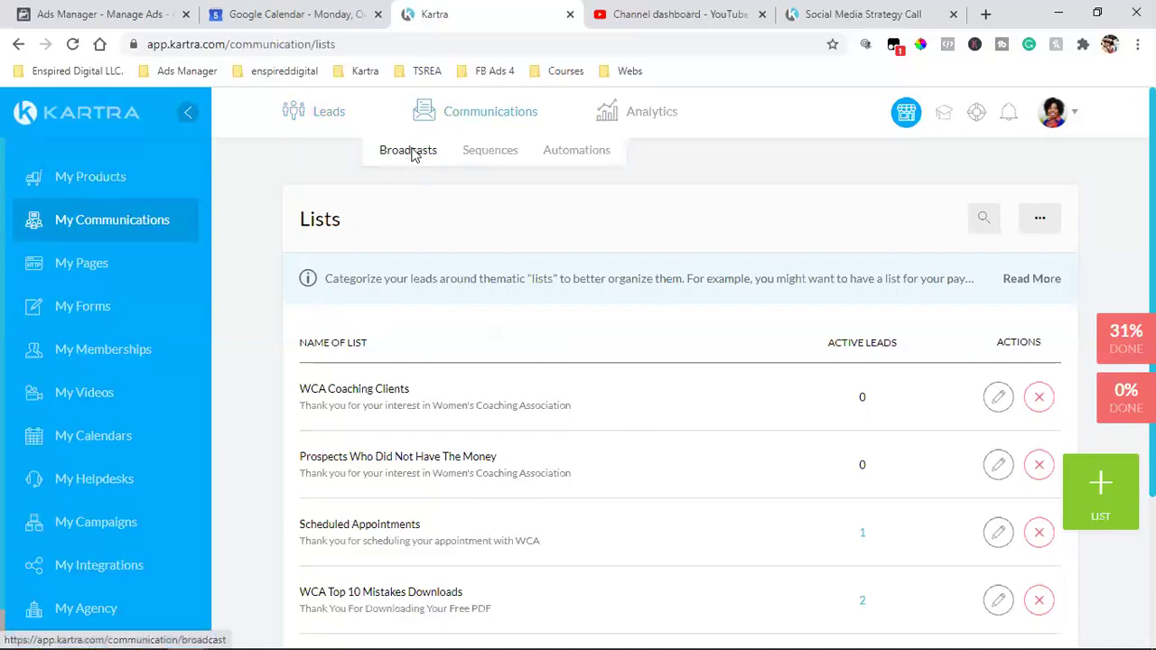
left_click(411, 150)
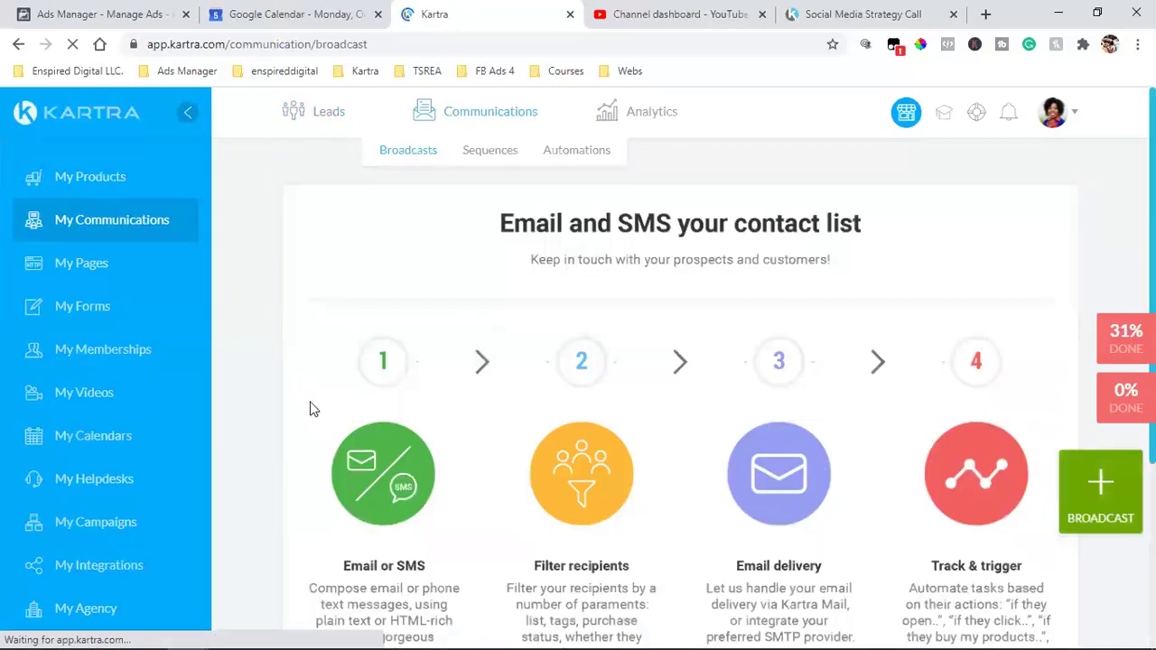
left_click(1101, 488)
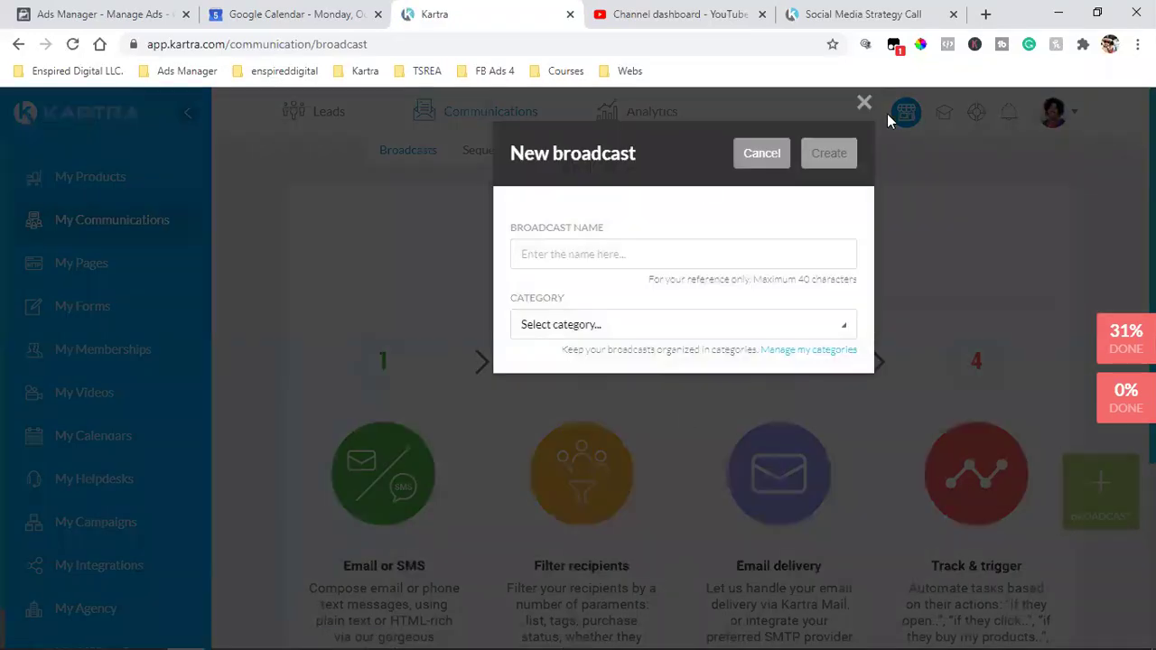
left_click(863, 102)
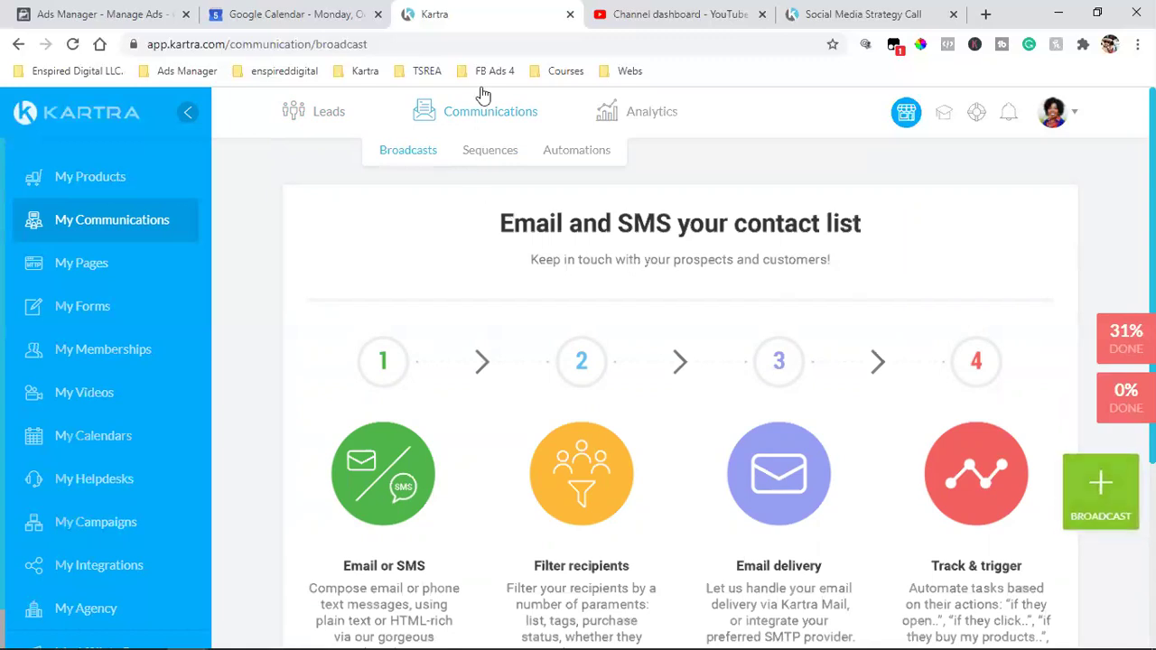
Open the WCA Top 10 Mistakes Sequence for editing, and close the Social Media Strategy Call browser tab
left_click(492, 152)
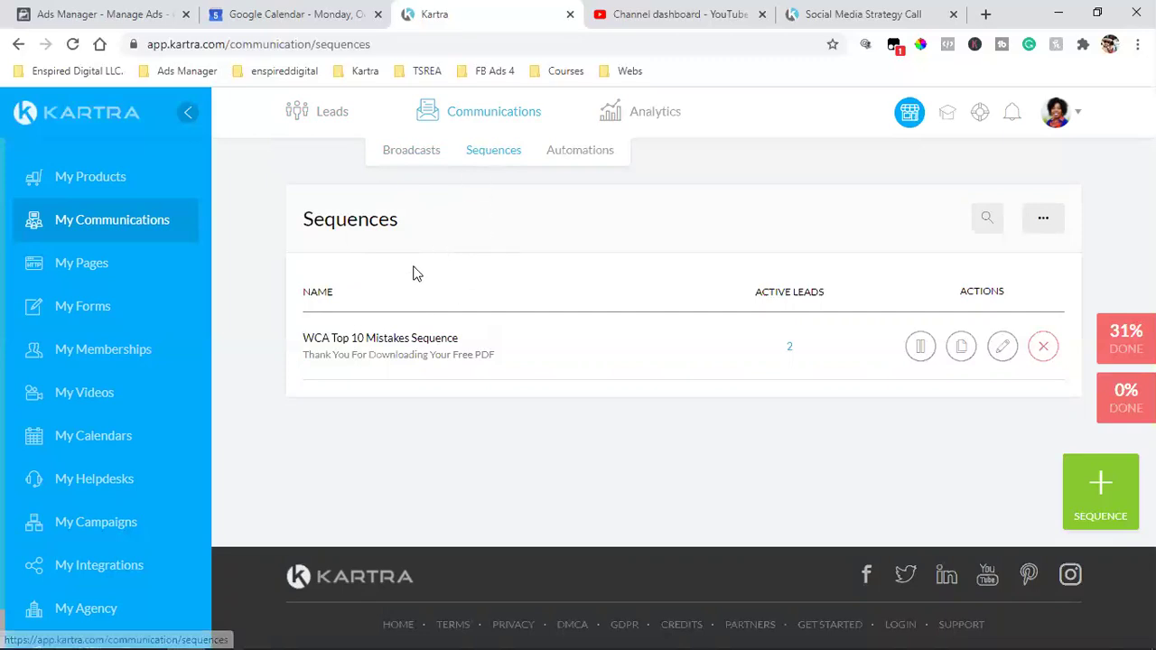
left_click(1004, 347)
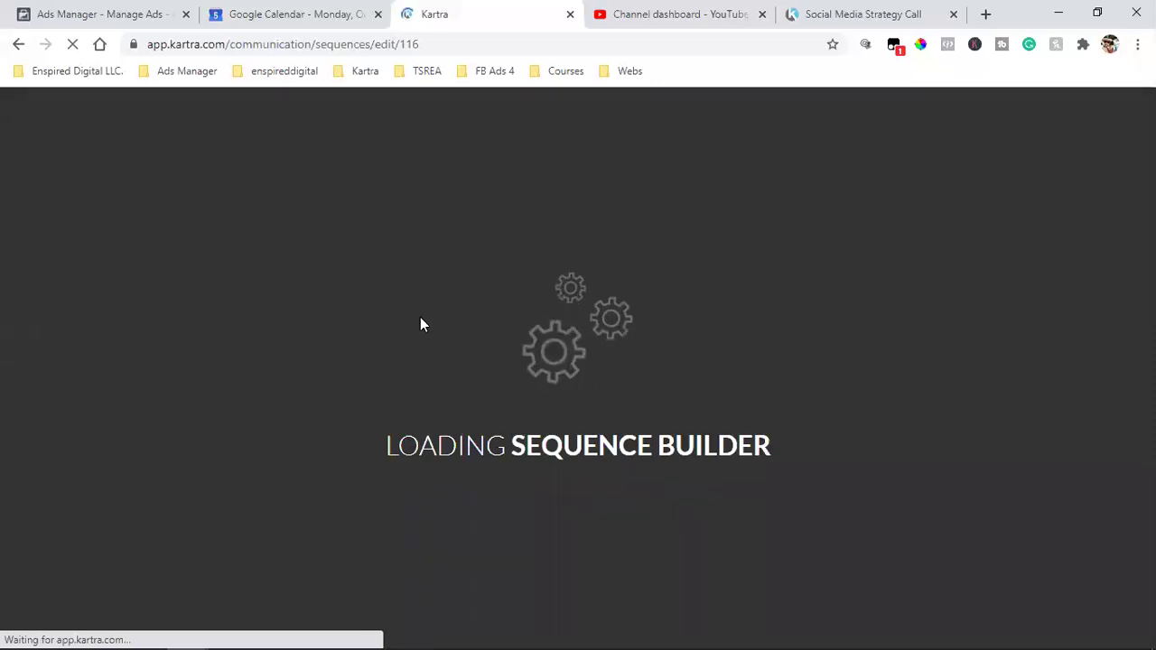
left_click(942, 15)
left_click(953, 14)
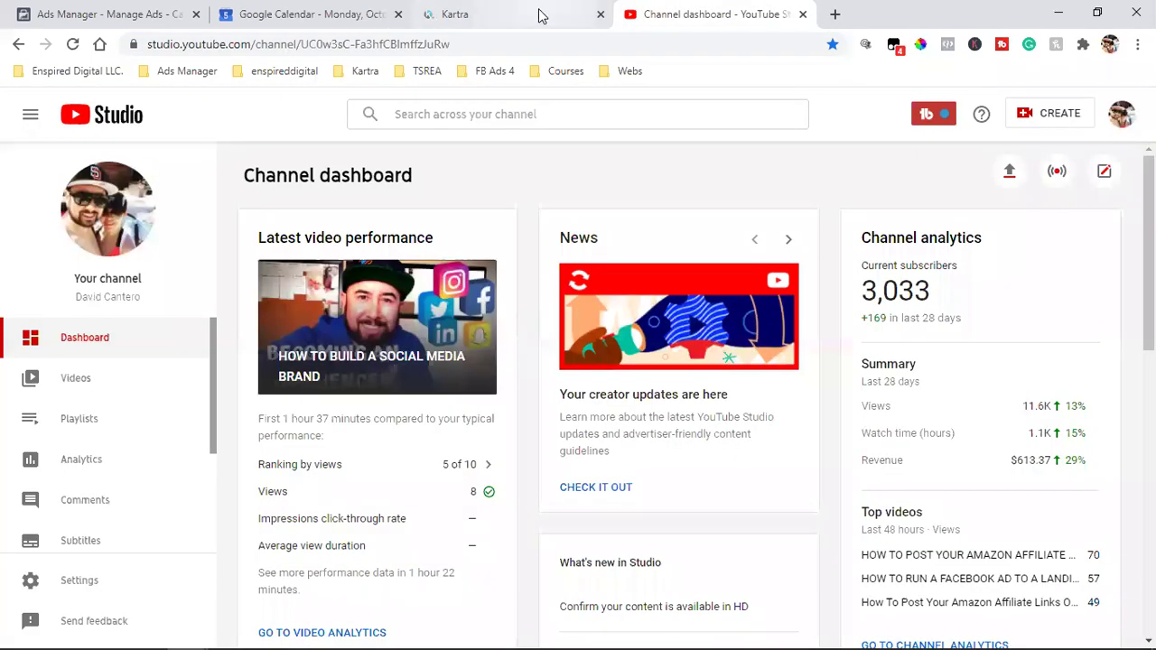
left_click(542, 13)
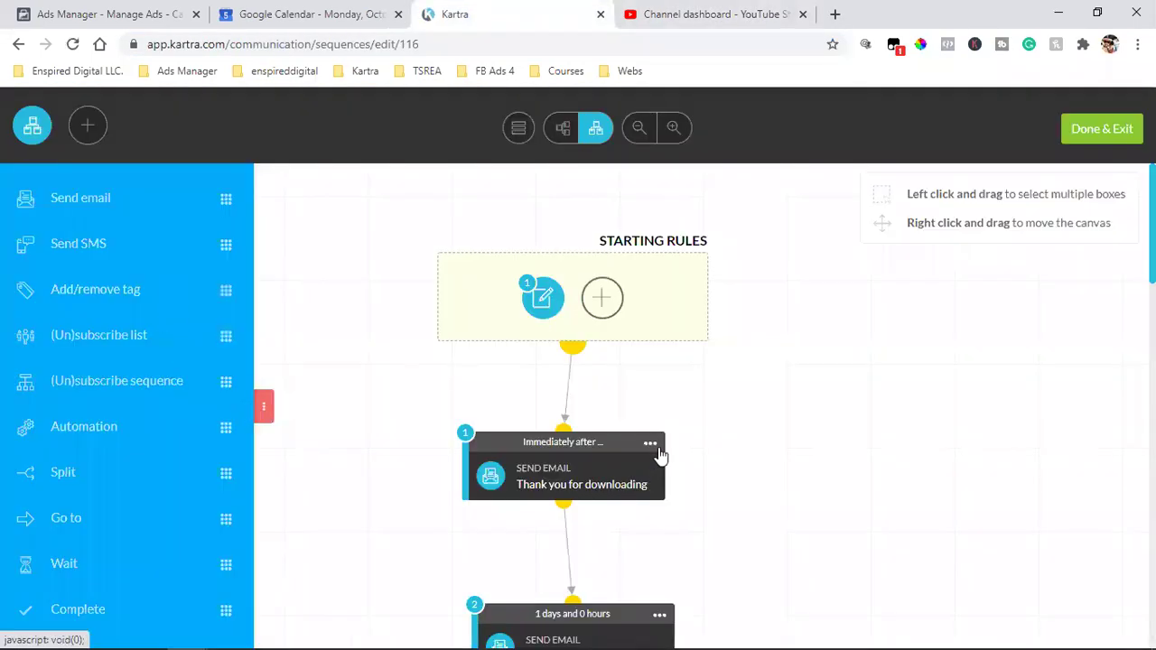
Examine the sequence's timed emails from the starting rules through to the Complete step, and exit the sequence builder
scroll(542, 357, "down", 1)
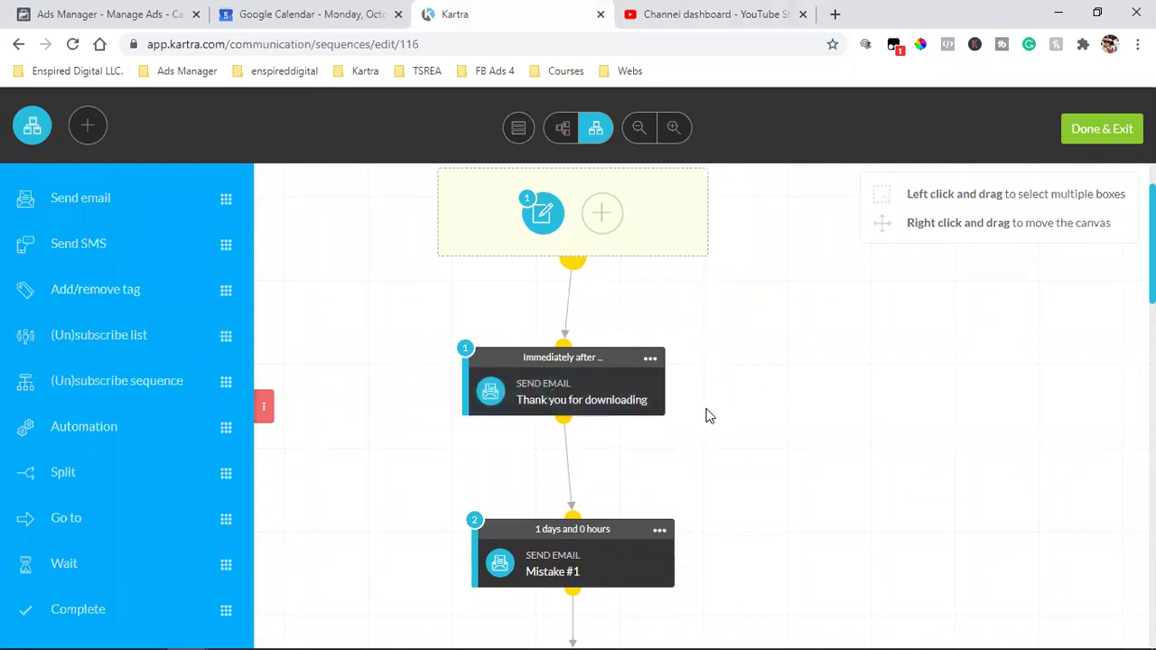
scroll(719, 414, "down", 2)
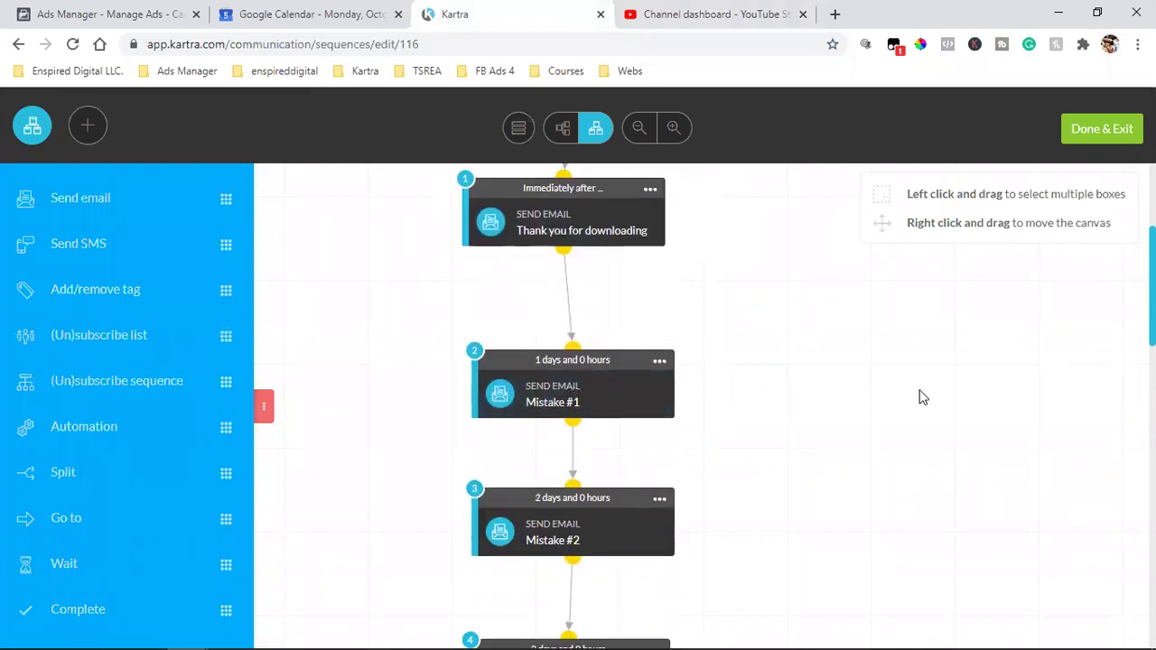
scroll(804, 399, "down", 2)
scroll(785, 381, "down", 1)
left_click(655, 395)
scroll(723, 379, "down", 1)
scroll(817, 364, "down", 3)
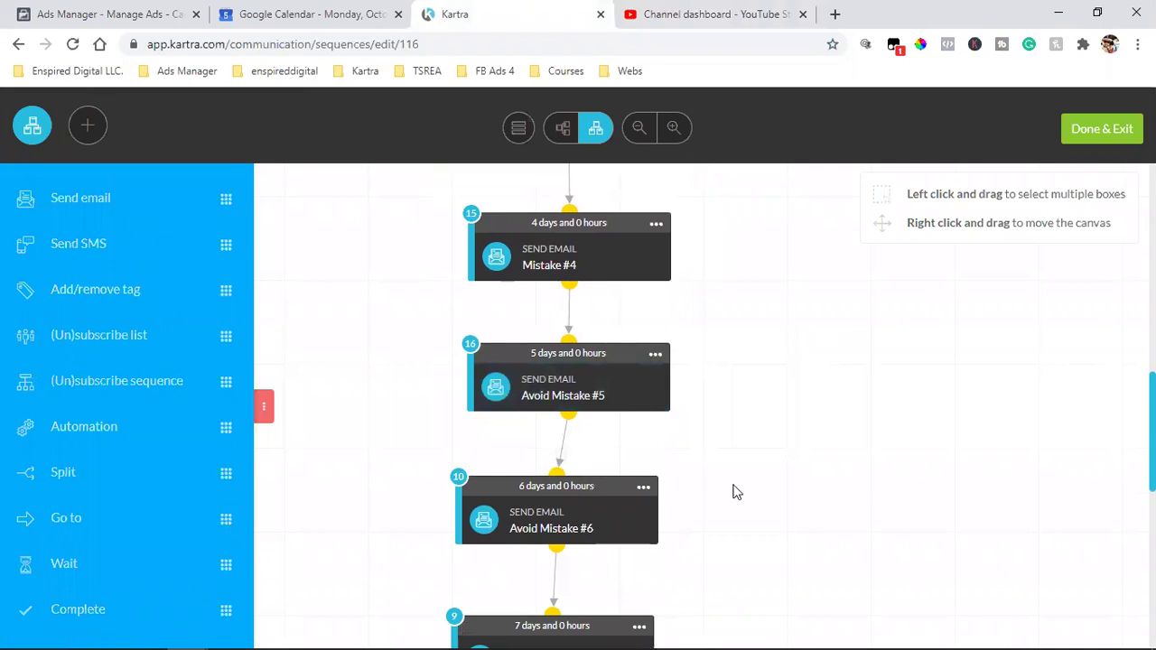
scroll(786, 428, "down", 3)
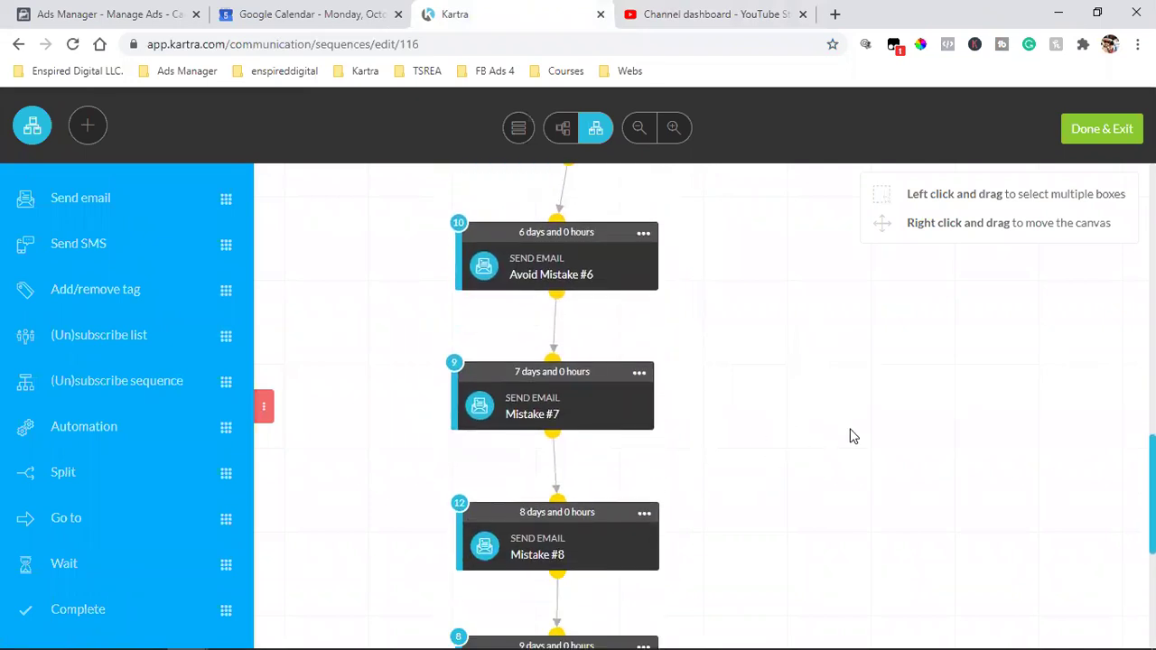
scroll(855, 436, "down", 4)
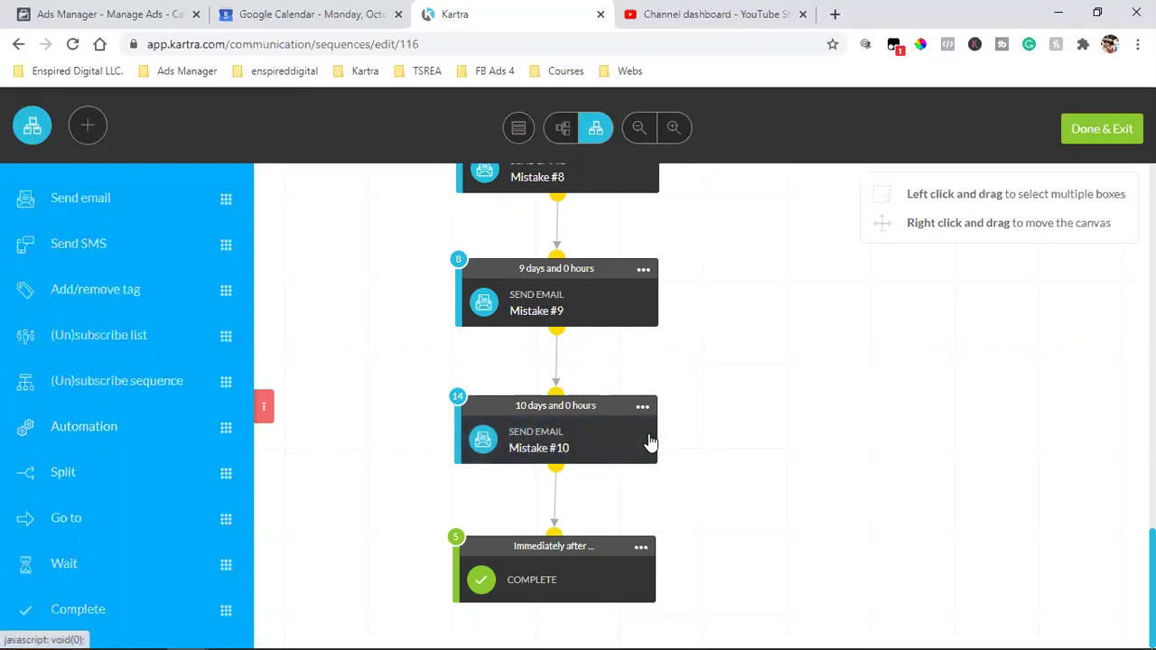
left_click(643, 409)
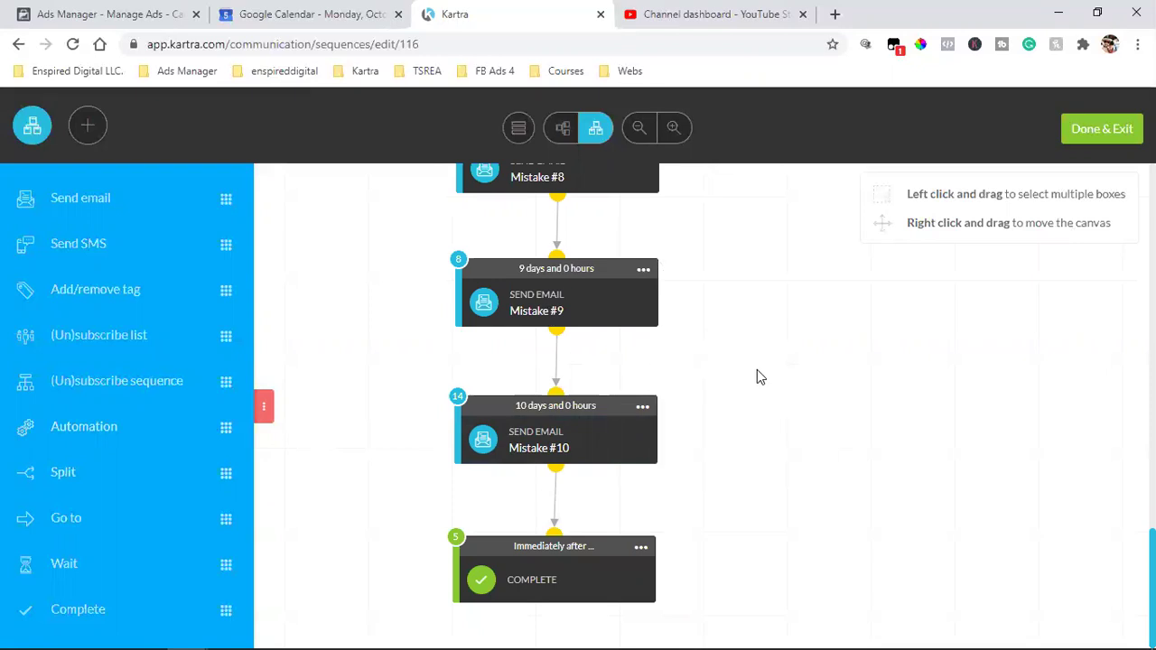
left_click(1097, 130)
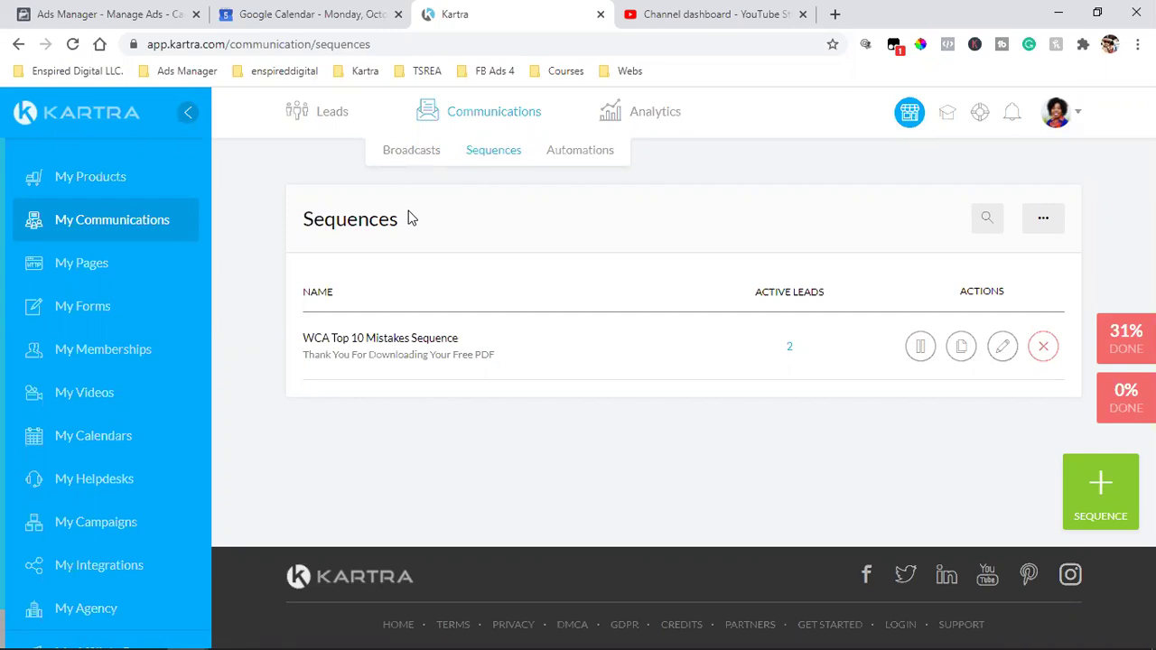
Open the communications automations and examine the rule linking Scheduled Appointments to the WCA Top 10 Mistakes Sequence
left_click(582, 150)
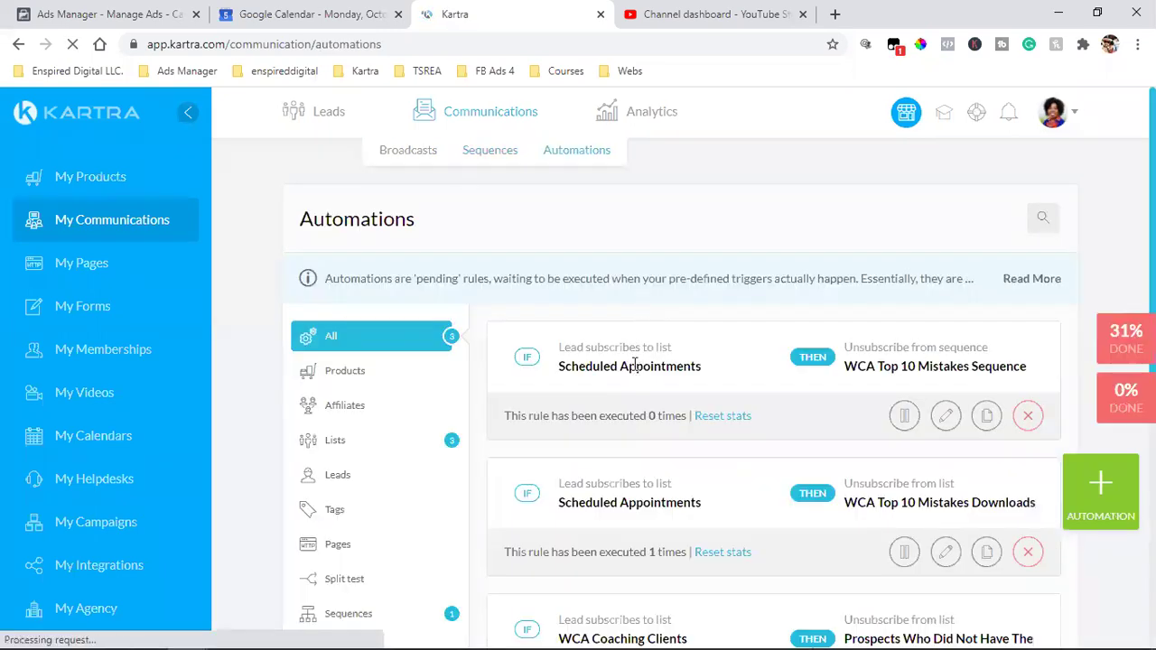
triple_click(632, 366)
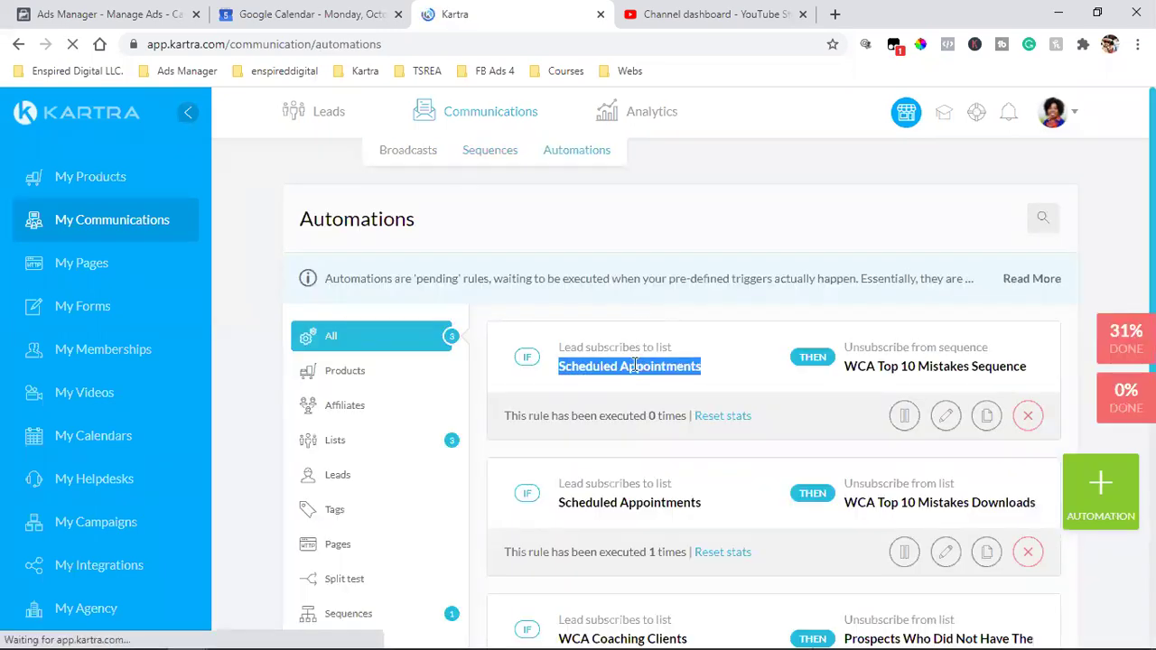
left_click(915, 366)
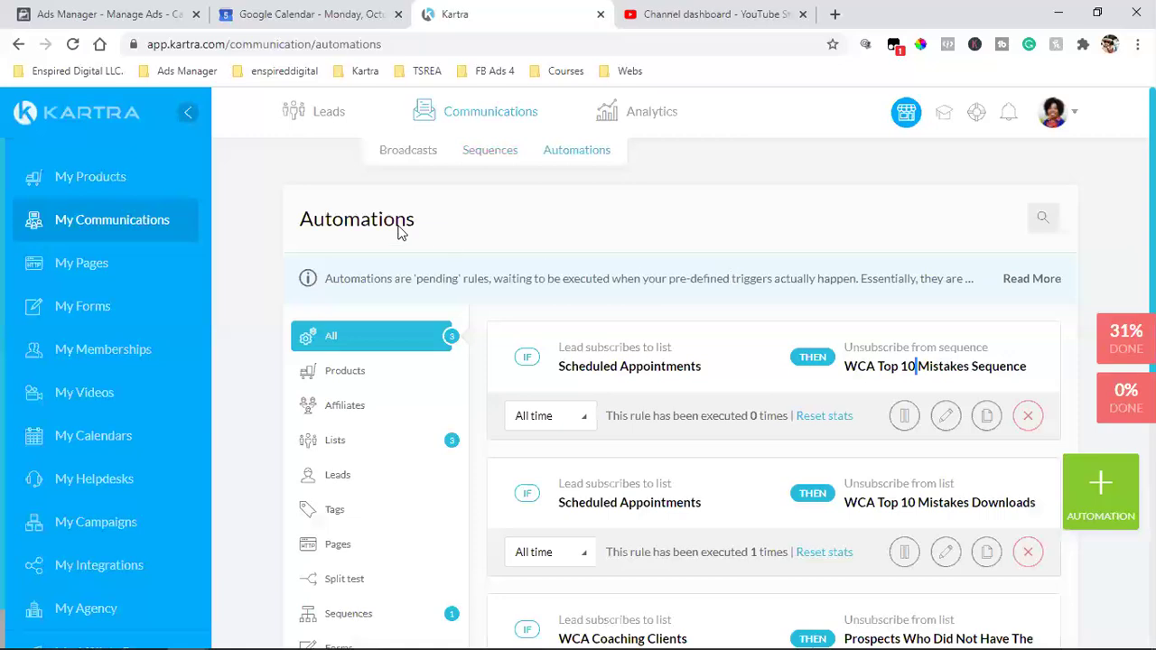
Start a new page under My Pages, browse the Video Sales Pages and Thank You Pages templates, and cancel
left_click(79, 263)
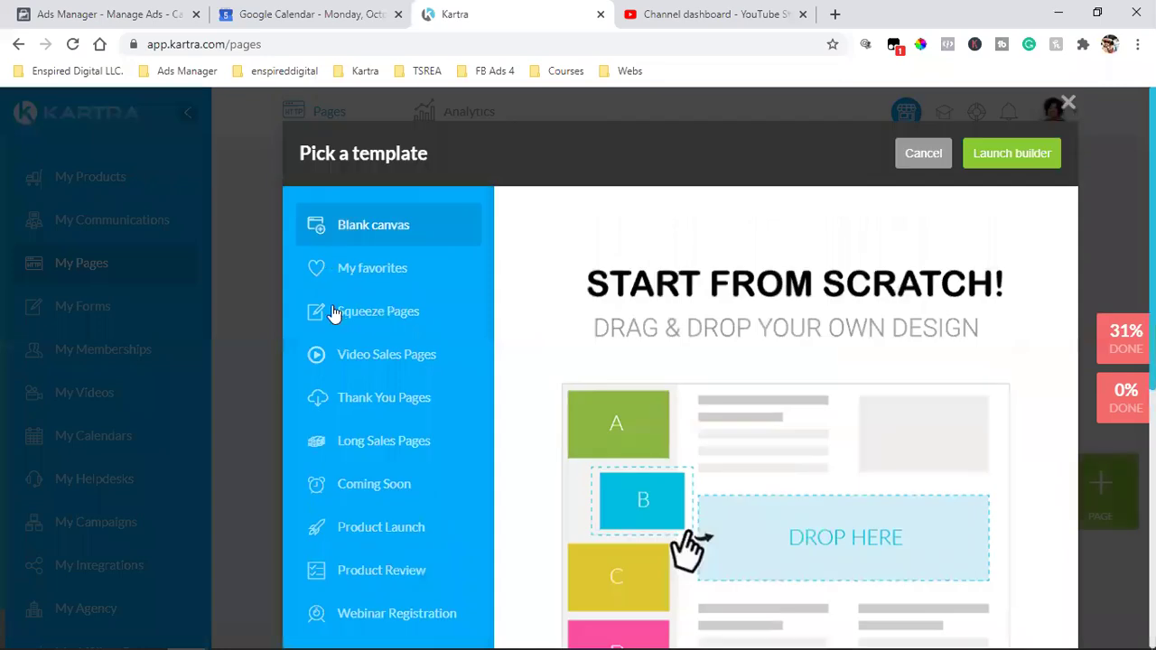
left_click(349, 359)
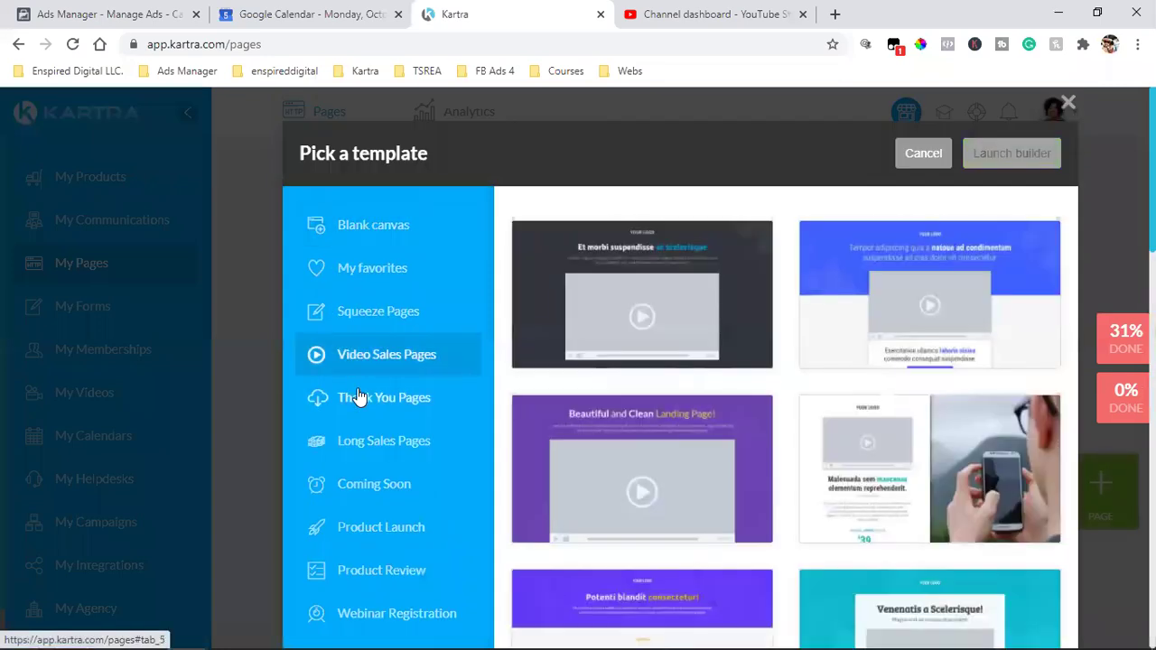
left_click(370, 404)
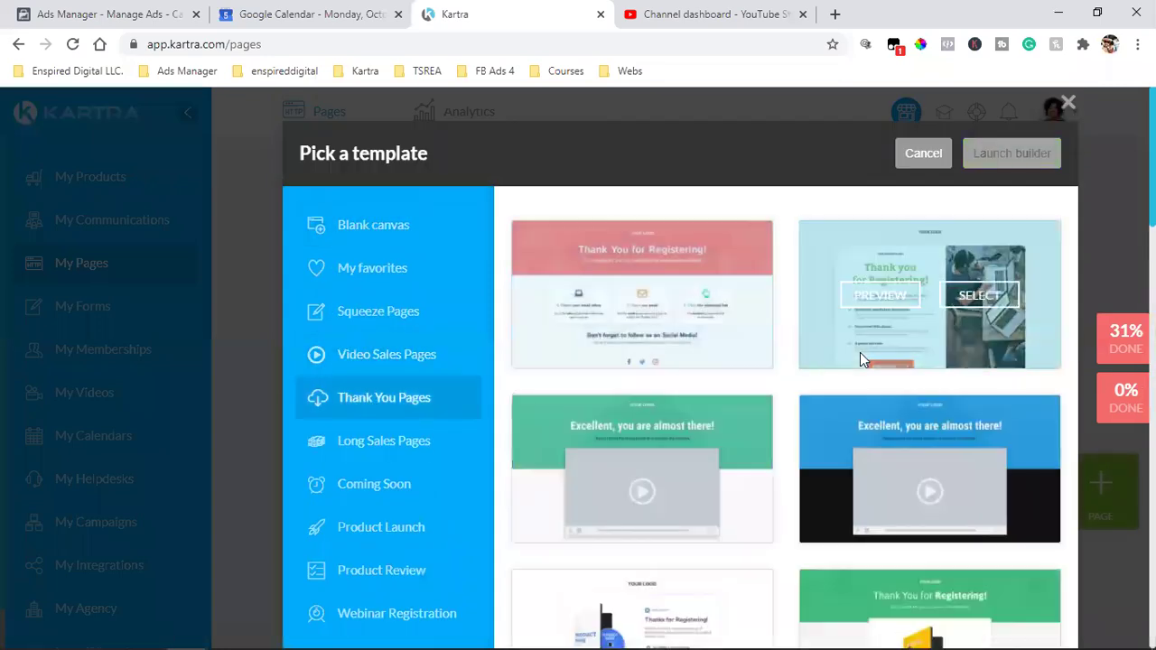
scroll(860, 360, "down", 3)
scroll(860, 357, "down", 5)
scroll(867, 439, "up", 7)
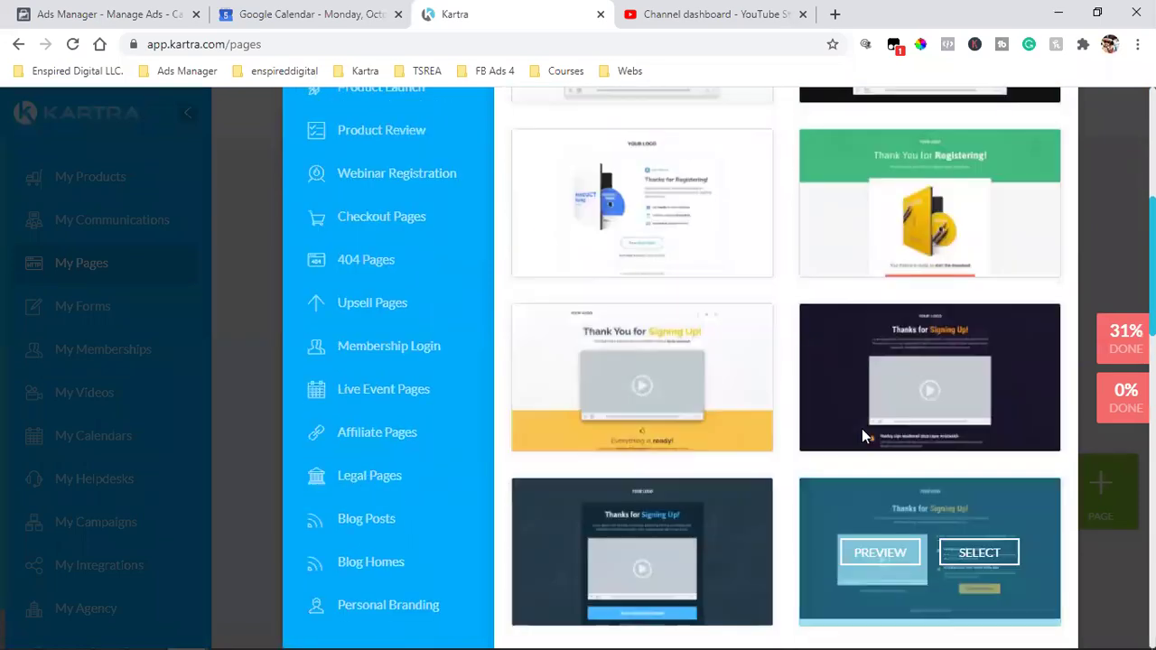
left_click(935, 160)
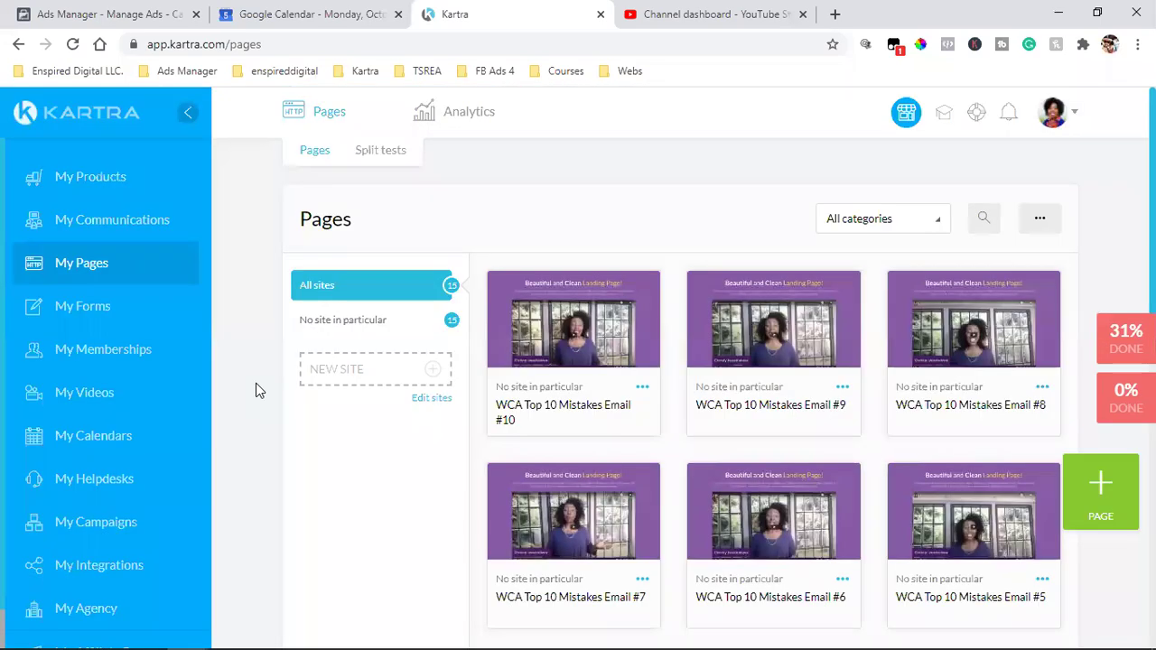
Look through the account's existing pages, and open the available campaigns under My Campaigns
scroll(216, 406, "down", 5)
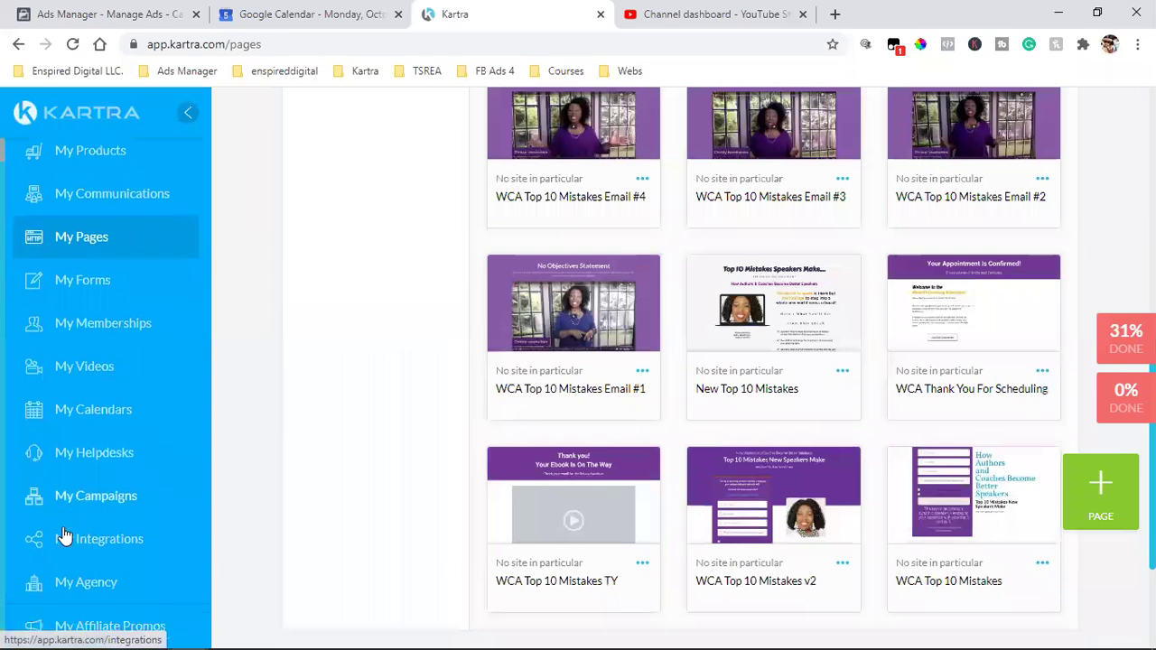
scroll(71, 528, "down", 1)
left_click(81, 479)
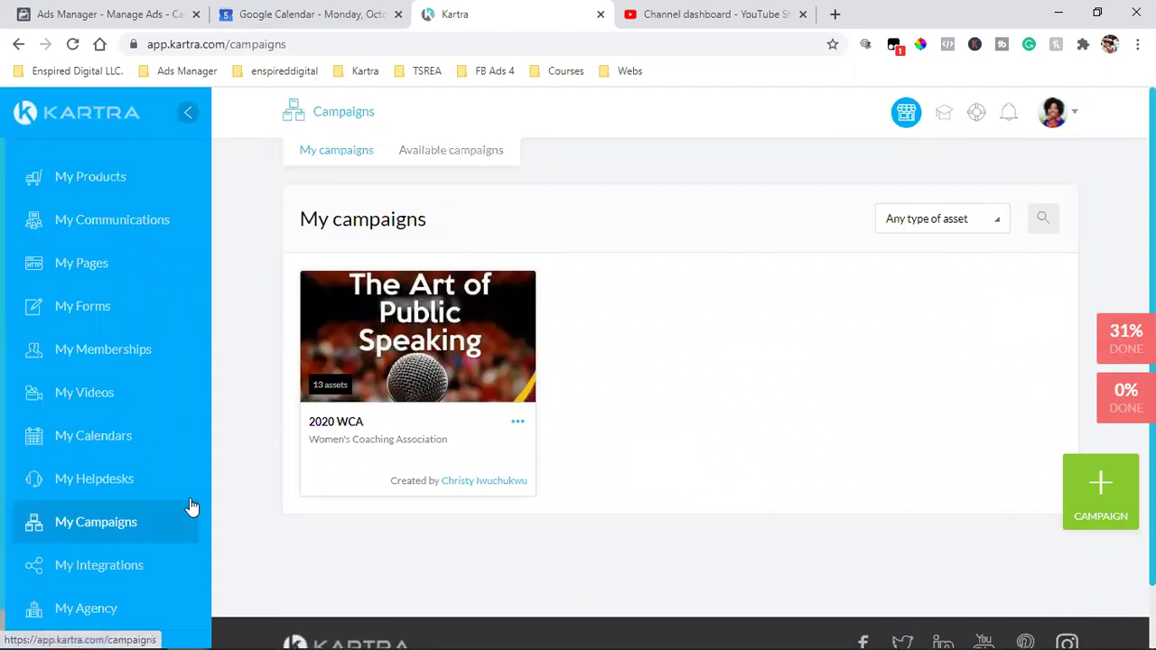
left_click(446, 154)
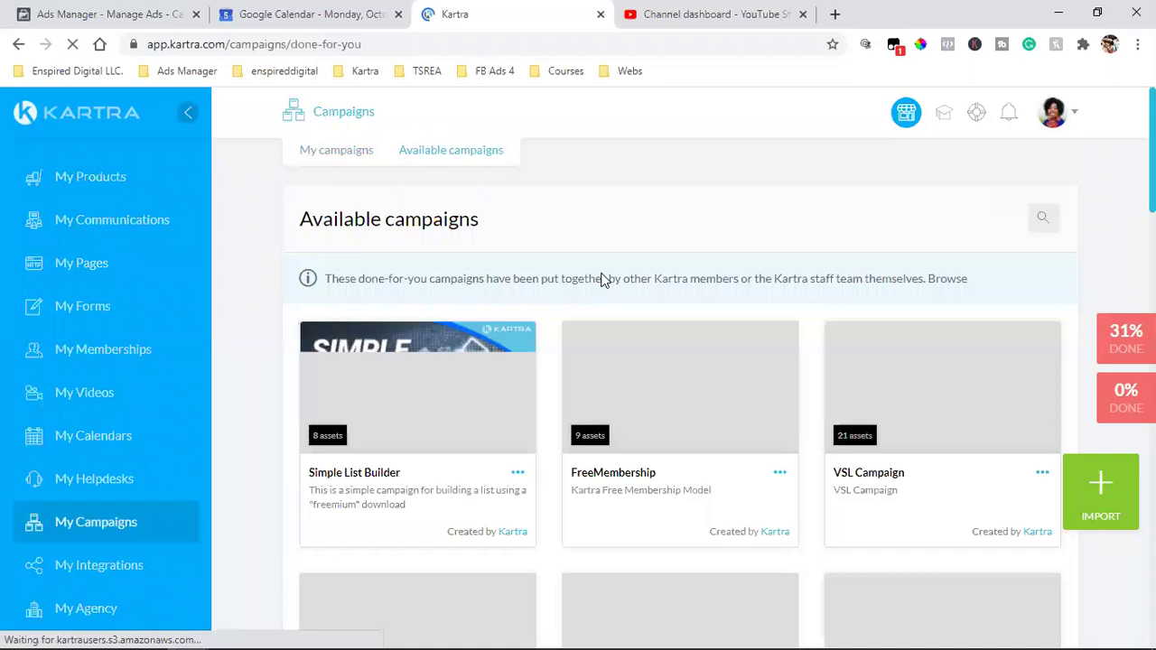
Browse the done-for-you campaigns as far as List Builder, and play its preview video and close it
mouse_move(656, 377)
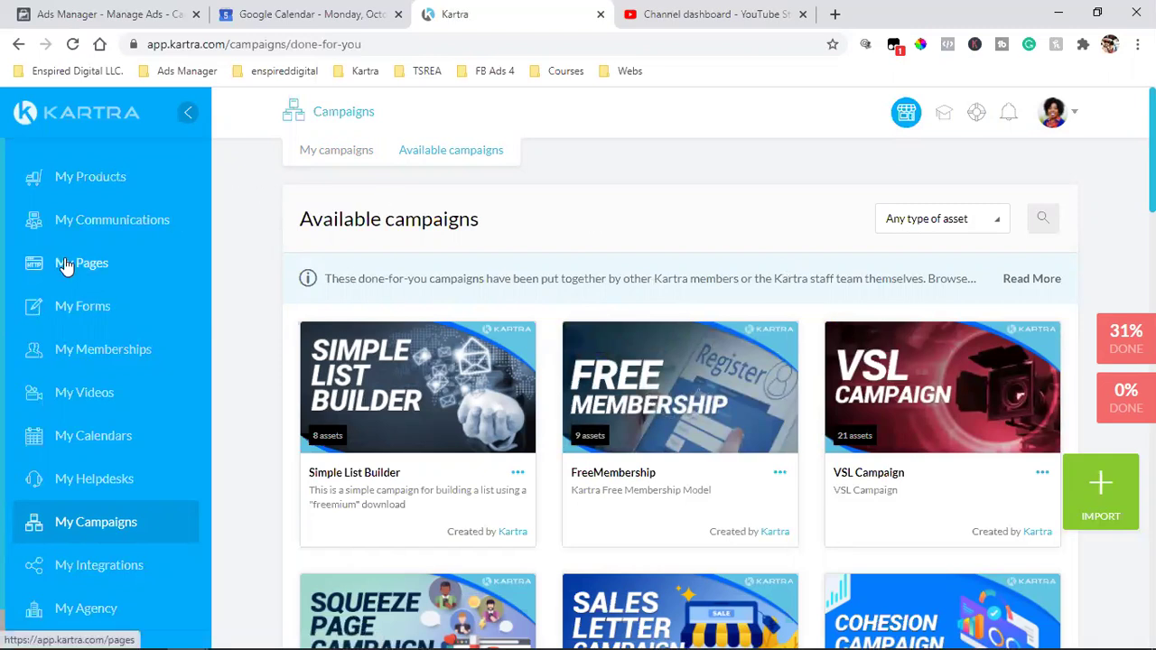
scroll(633, 398, "down", 2)
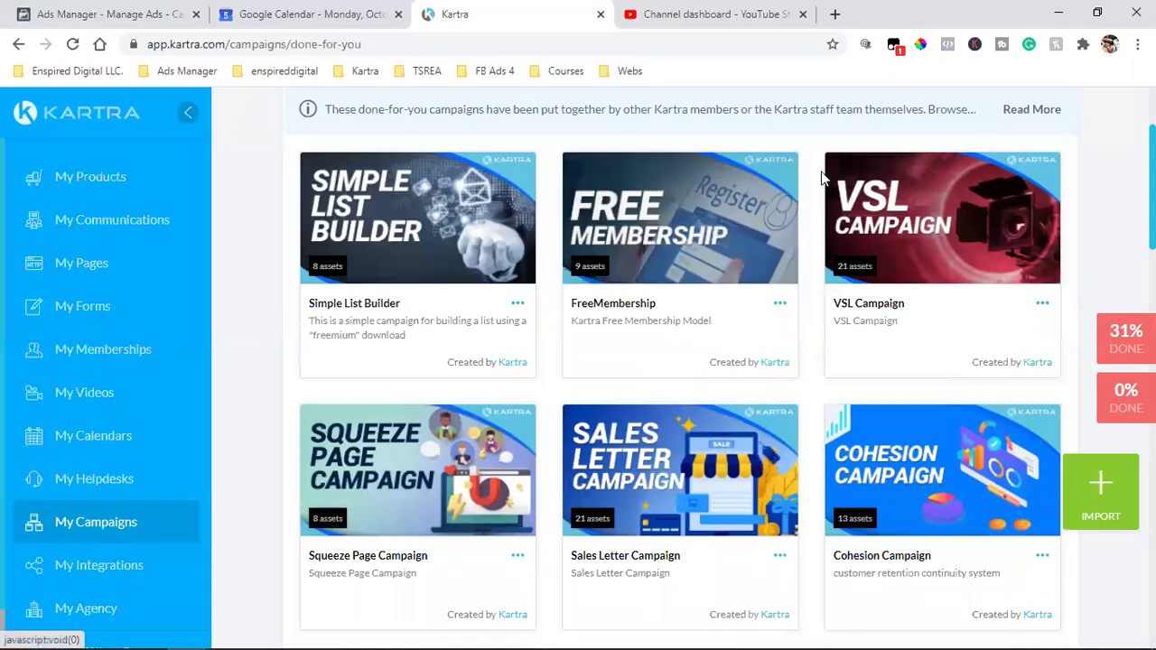
mouse_move(438, 249)
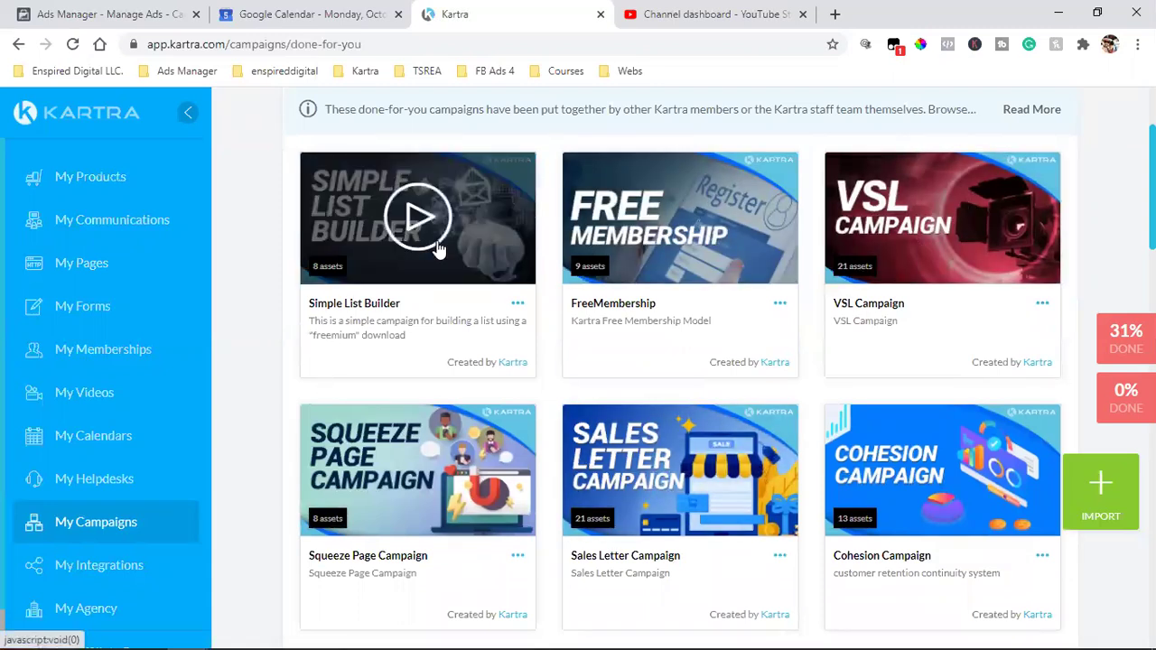
scroll(723, 356, "down", 2)
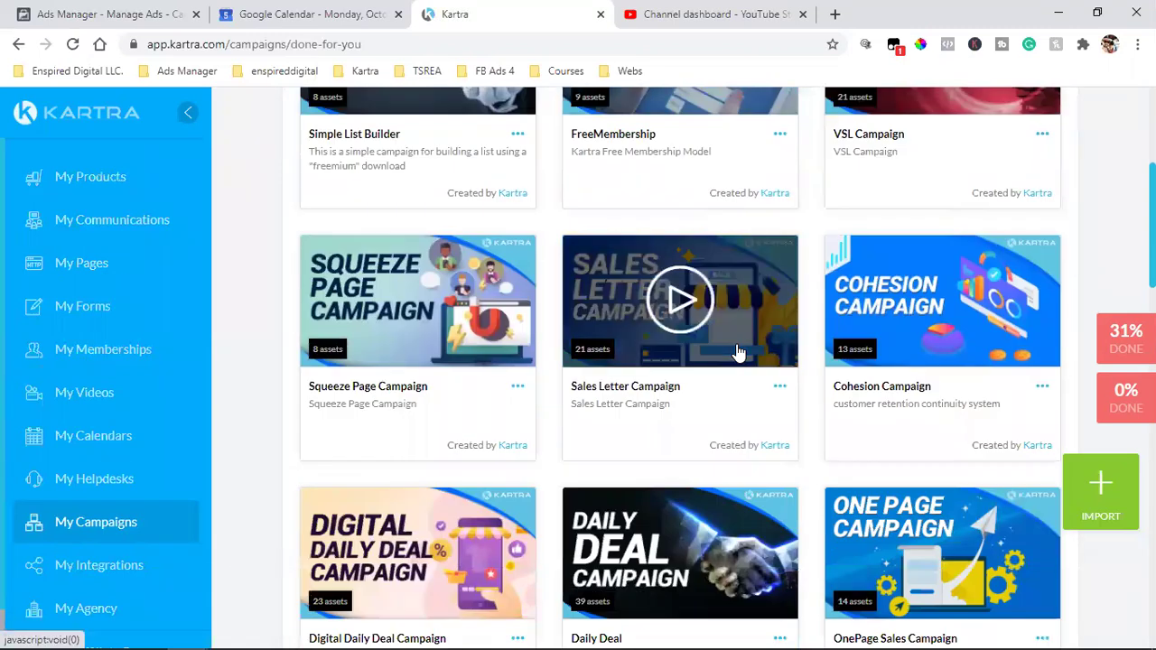
scroll(738, 352, "down", 3)
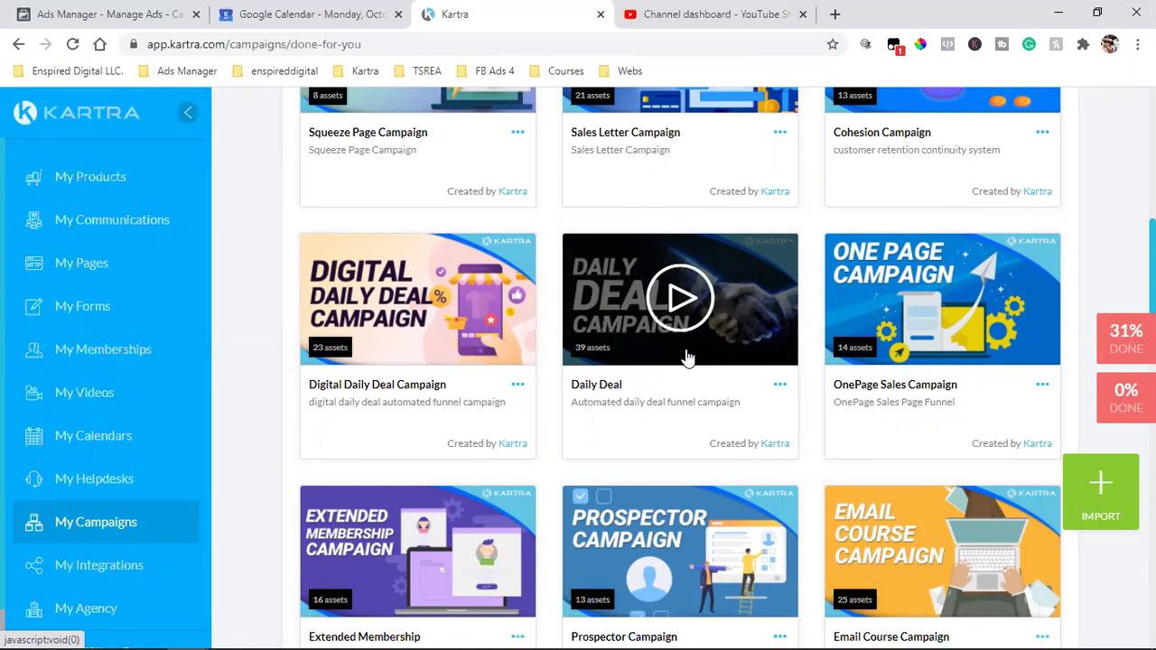
scroll(700, 358, "down", 4)
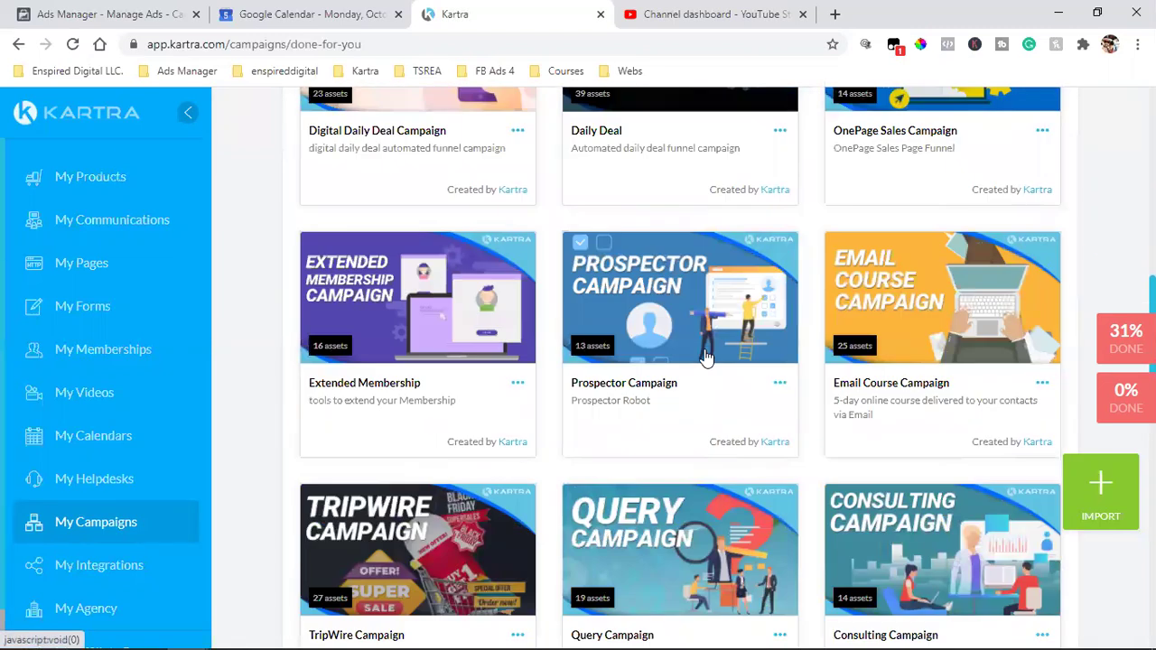
scroll(708, 358, "down", 3)
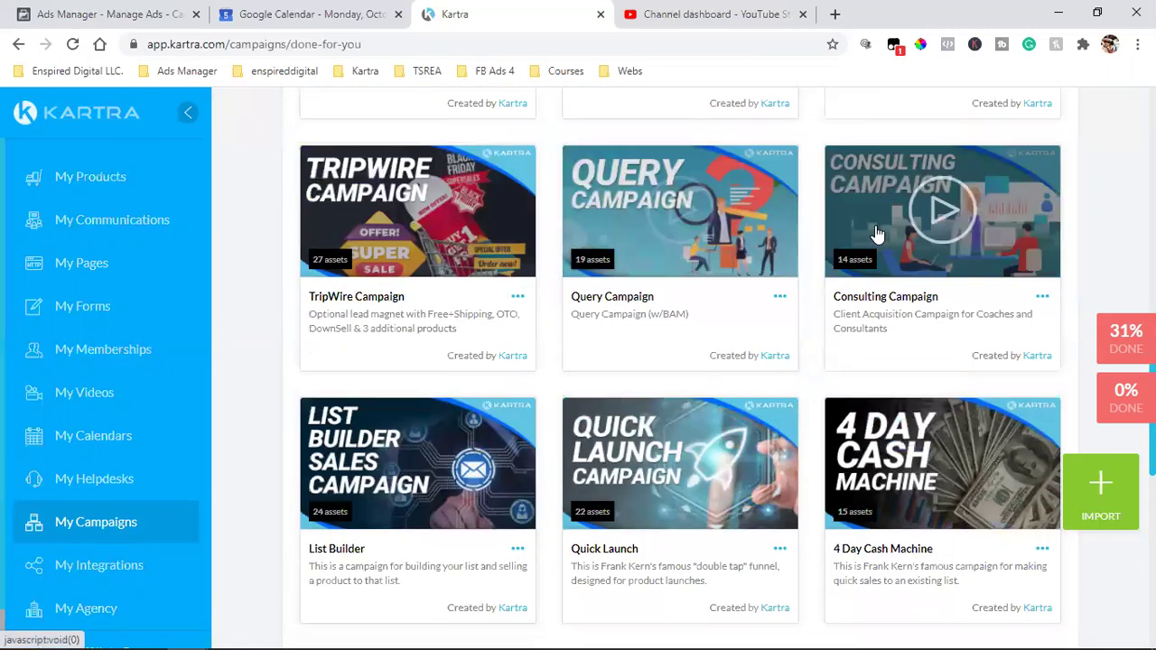
left_click(411, 465)
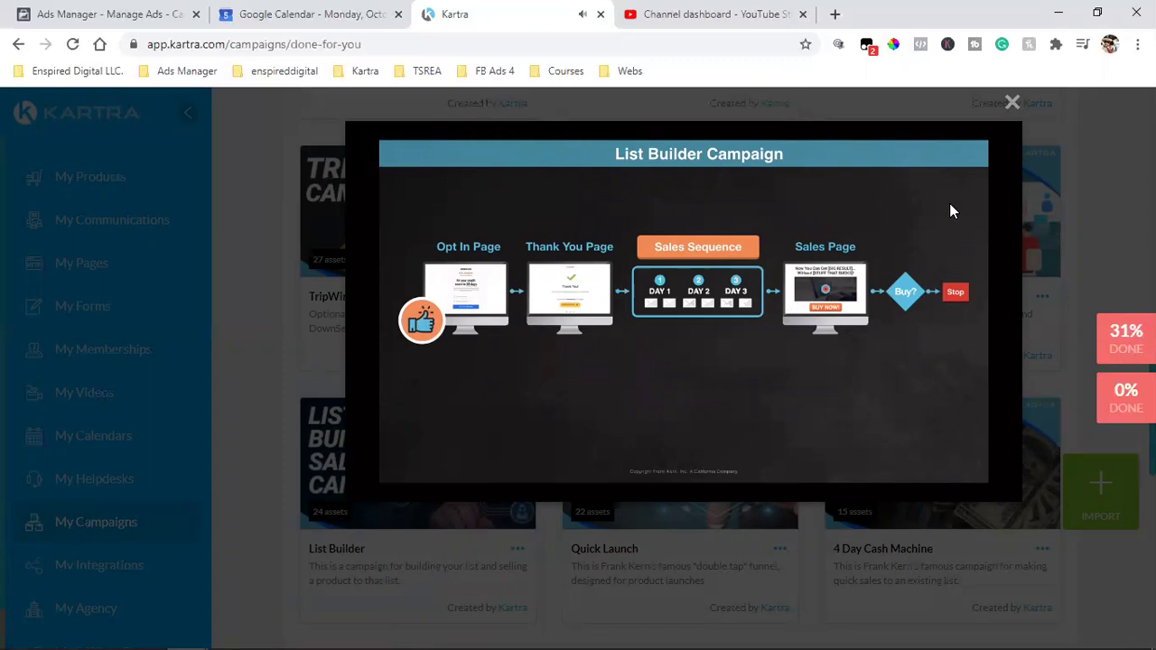
left_click(1009, 100)
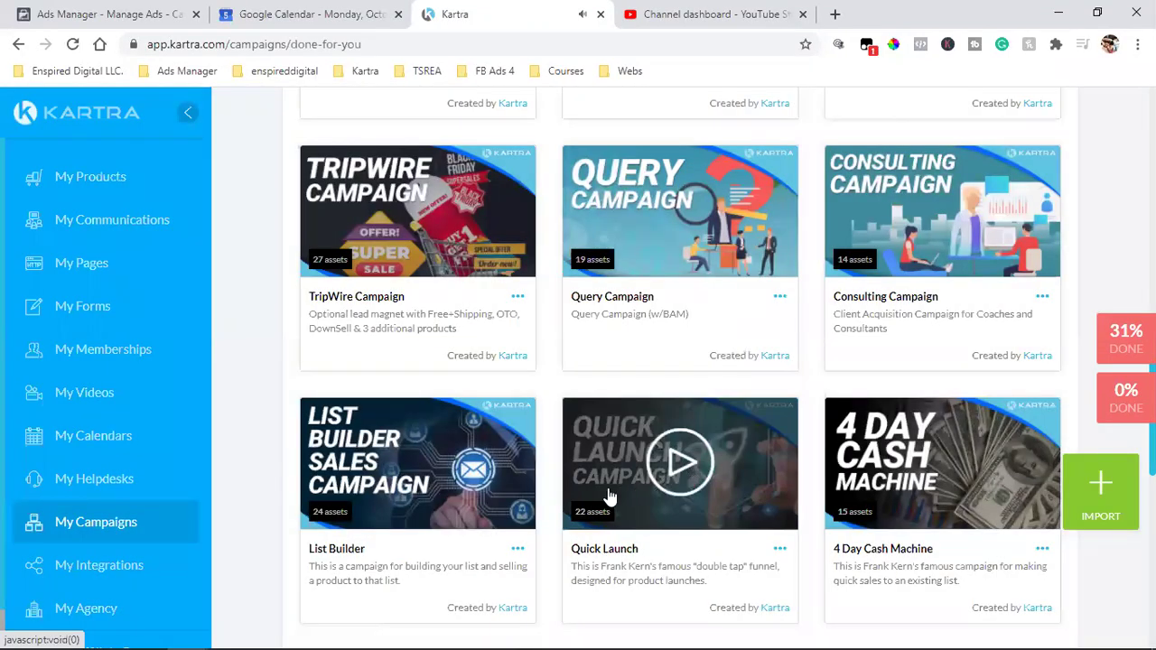
Look through the remaining available campaigns down to Product Launch, and return to the first ones in the catalogue
scroll(496, 470, "down", 1)
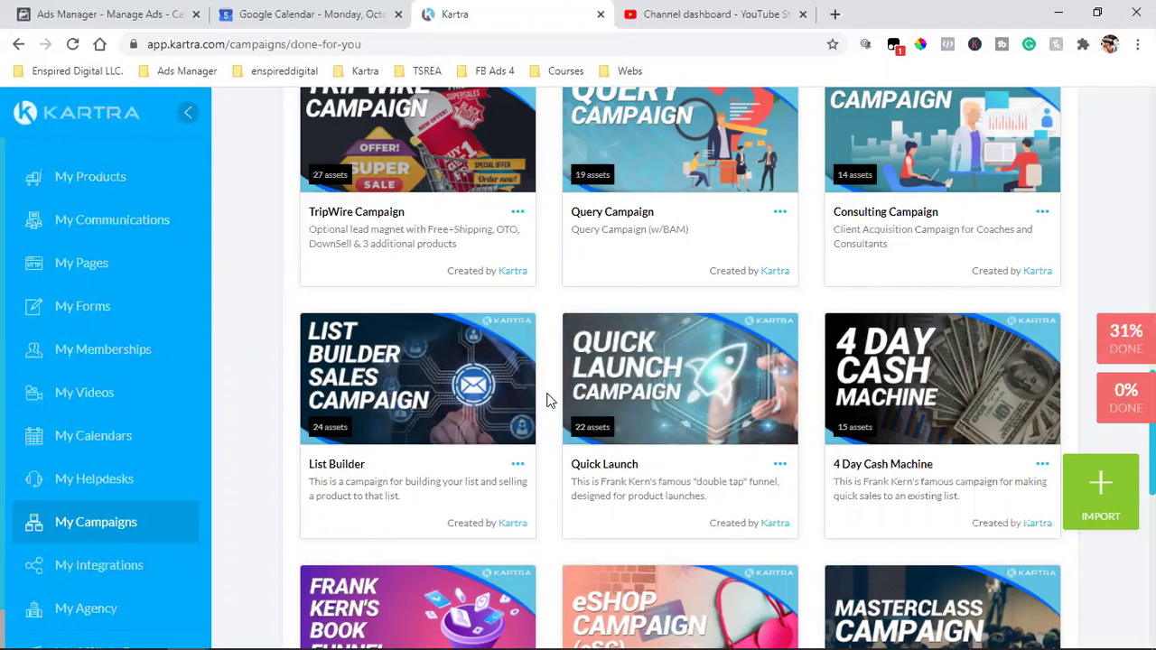
scroll(546, 400, "down", 4)
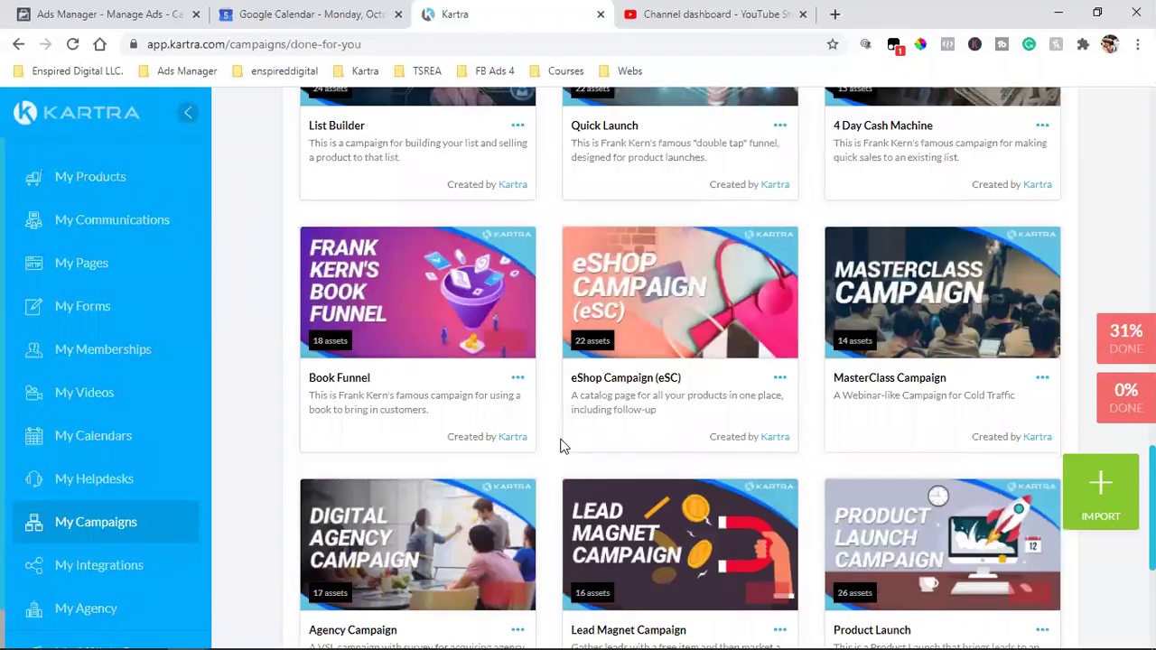
scroll(560, 444, "down", 2)
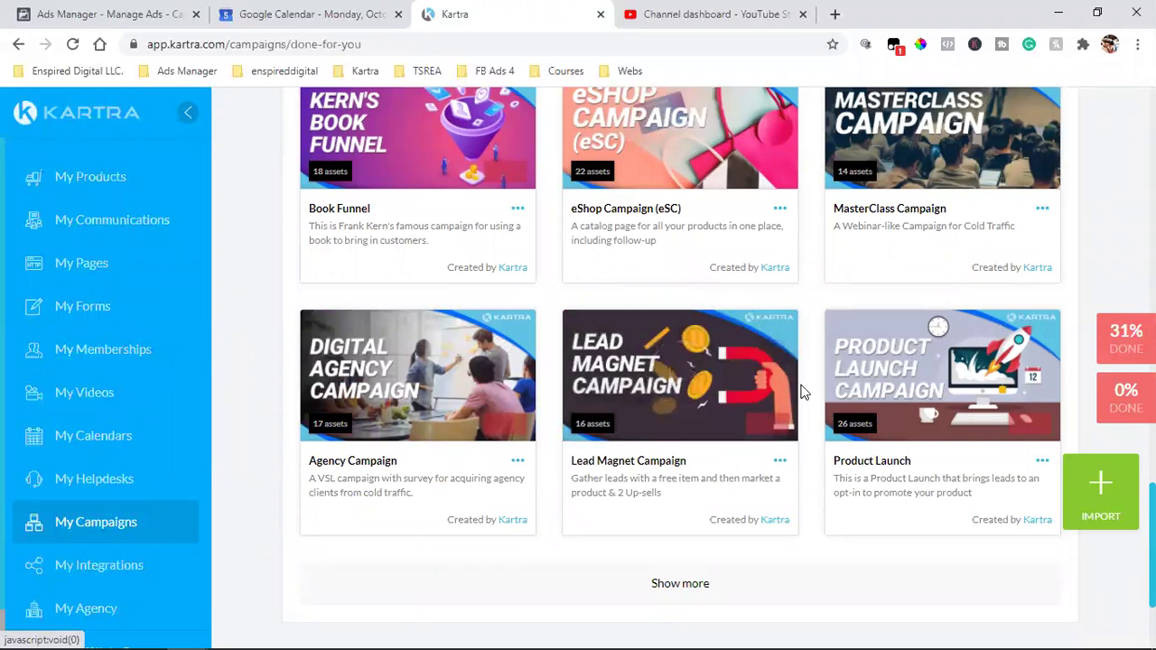
scroll(748, 412, "up", 20)
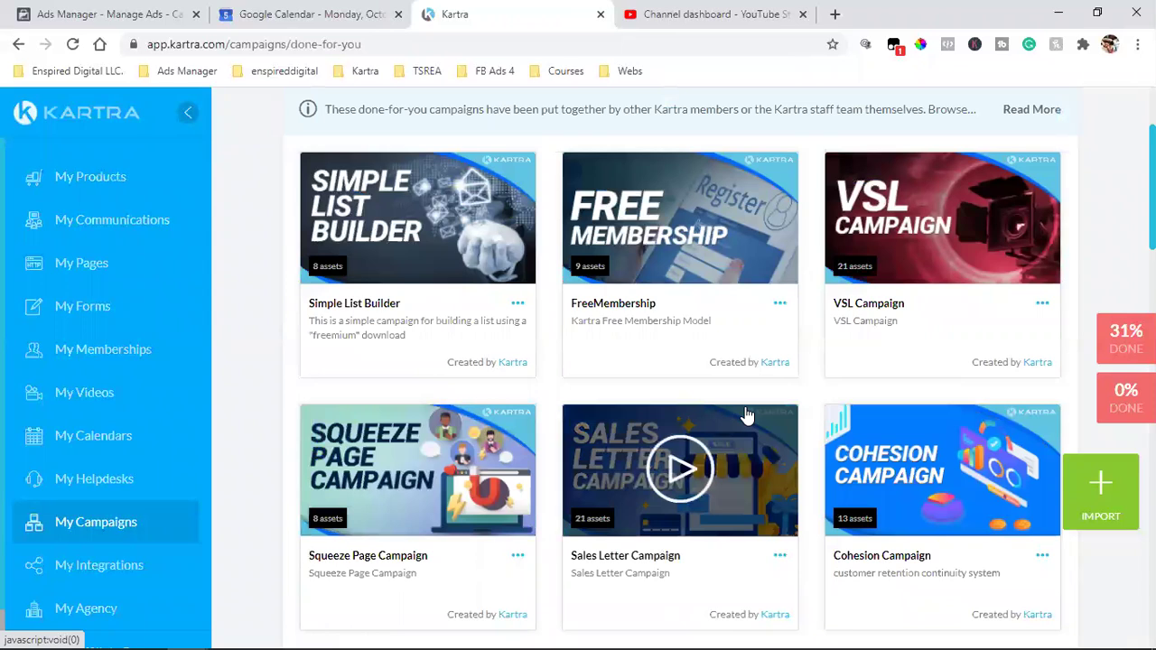
Revisit the leads under My Communications, the existing pages under My Pages, and the calendars under My Calendars
scroll(749, 412, "up", 2)
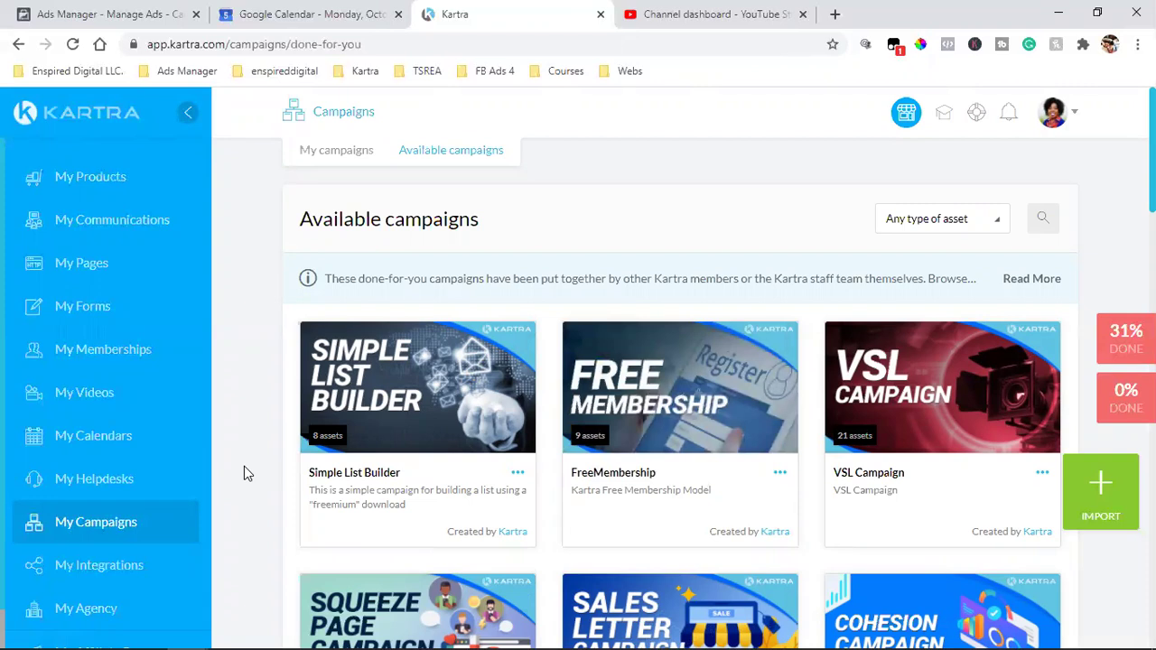
scroll(65, 512, "down", 1)
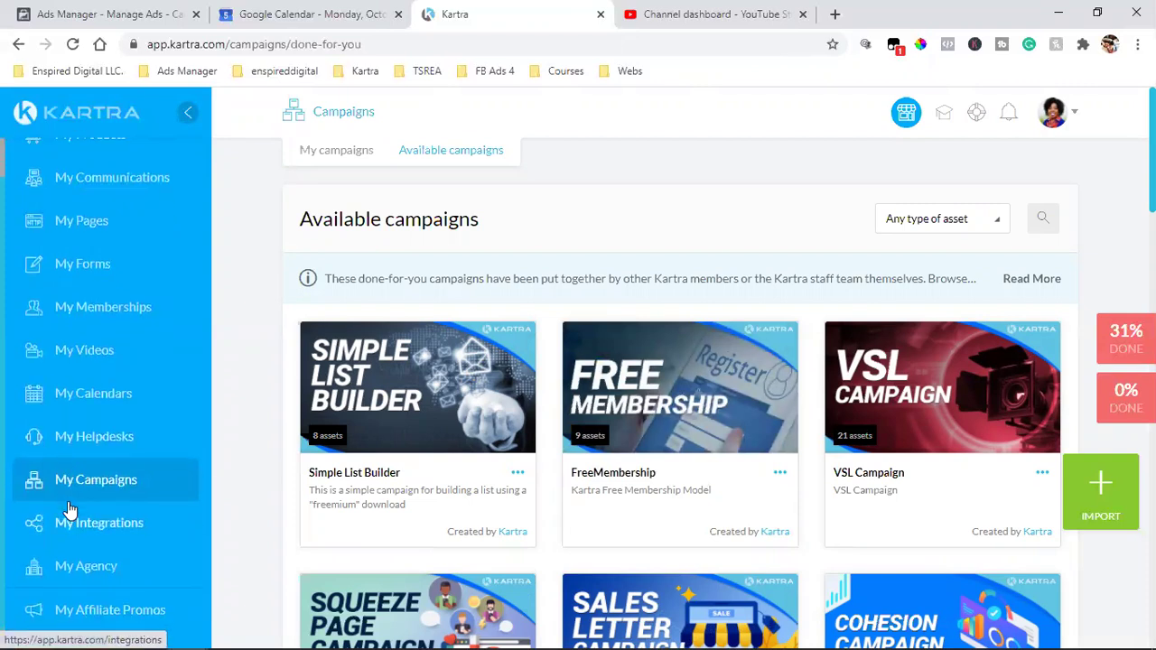
scroll(71, 511, "up", 1)
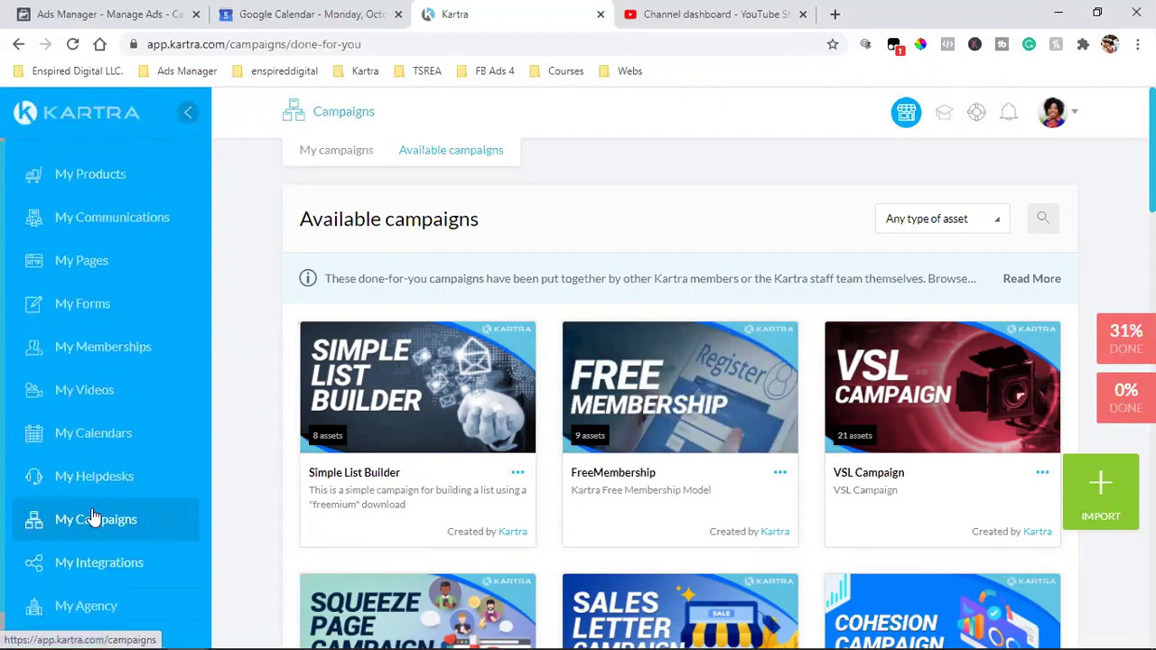
left_click(99, 226)
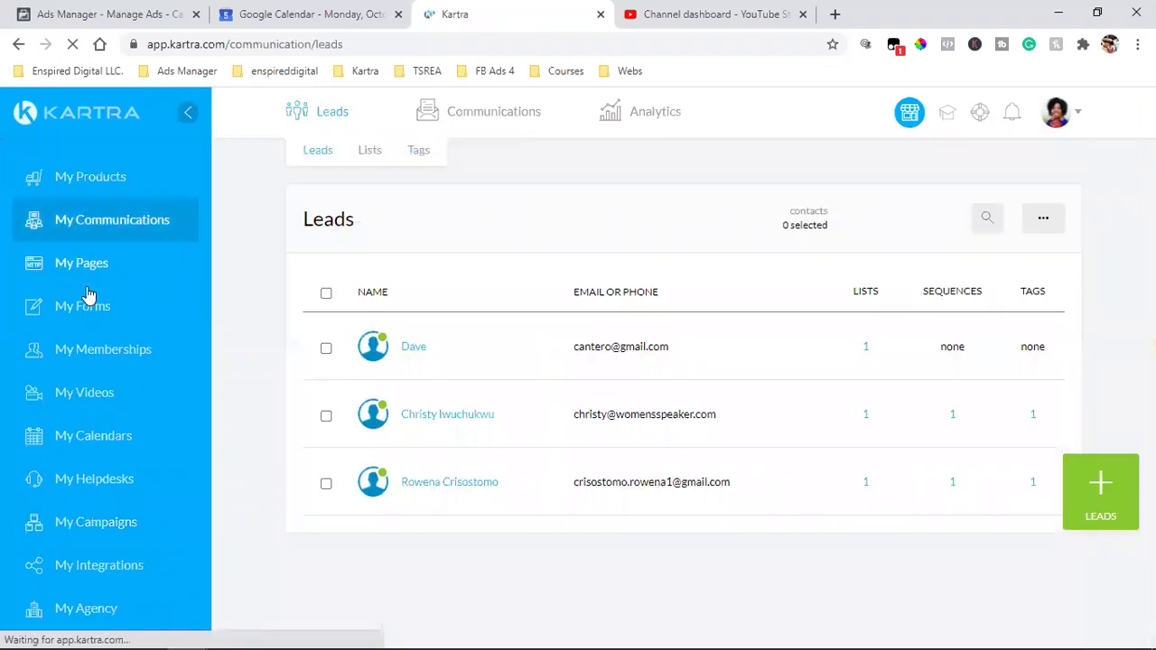
left_click(88, 288)
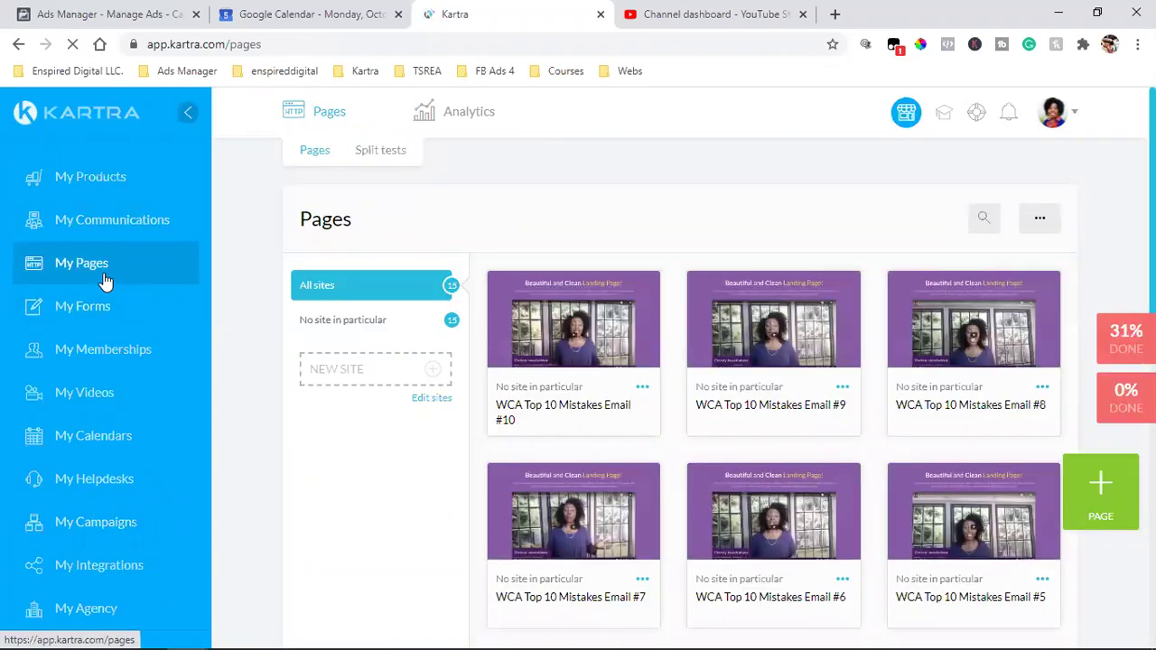
left_click(96, 445)
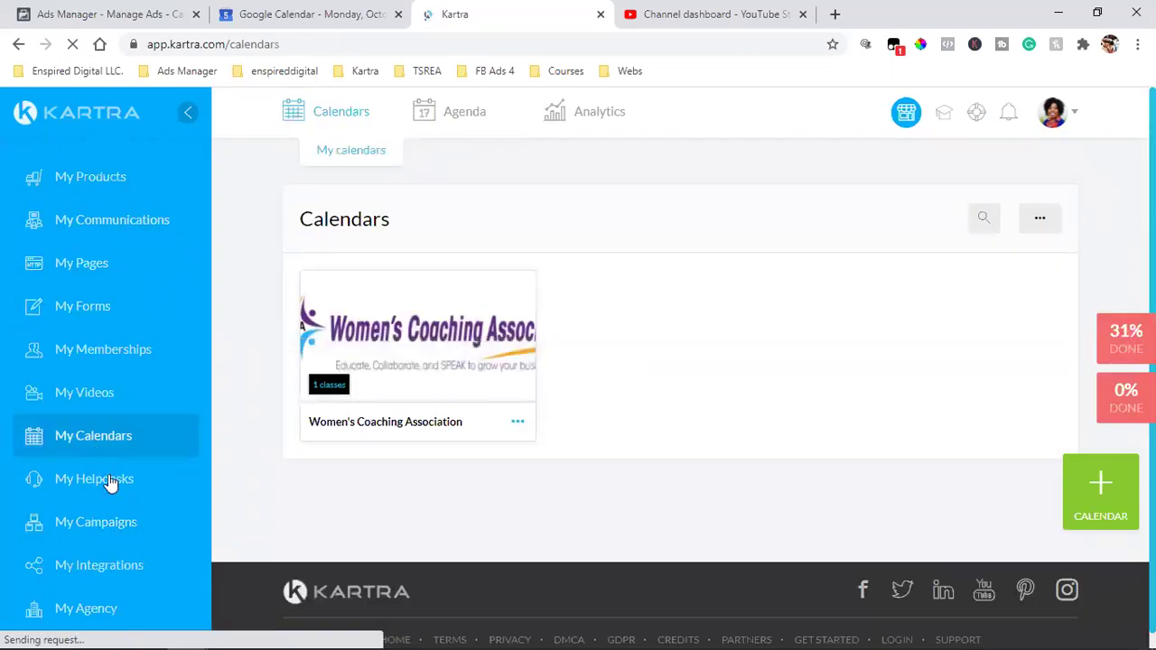
Return to the available campaigns under My Campaigns, view the assets included in the FreeMembership campaign, and close the list
left_click(103, 529)
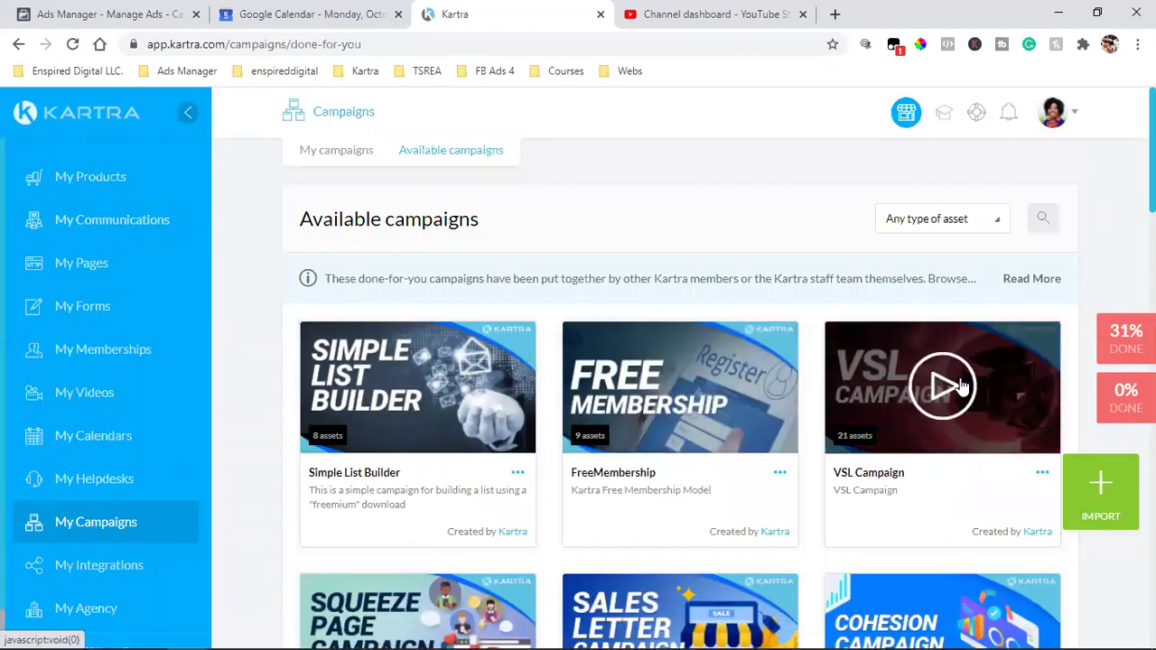
scroll(962, 386, "down", 2)
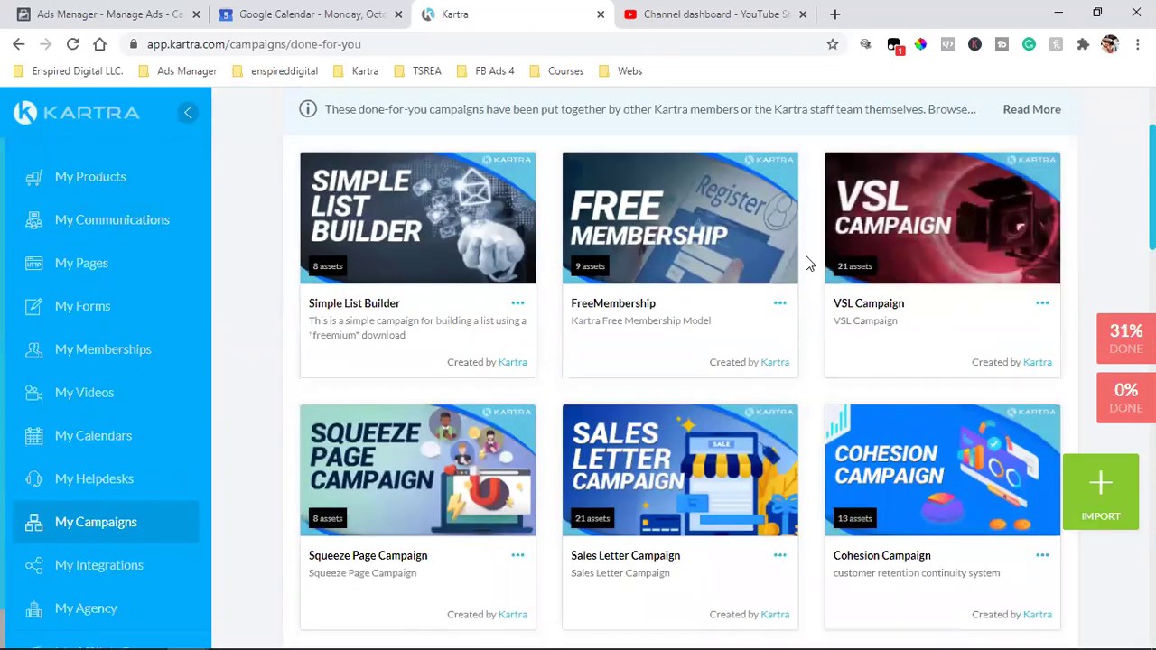
left_click(780, 309)
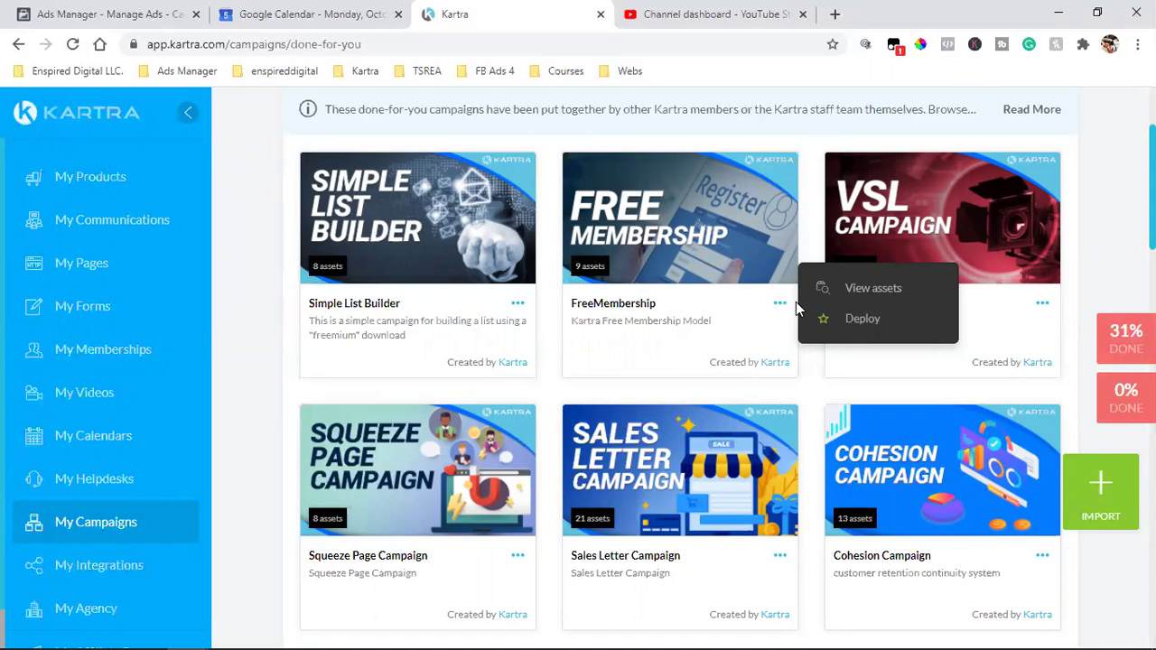
left_click(872, 288)
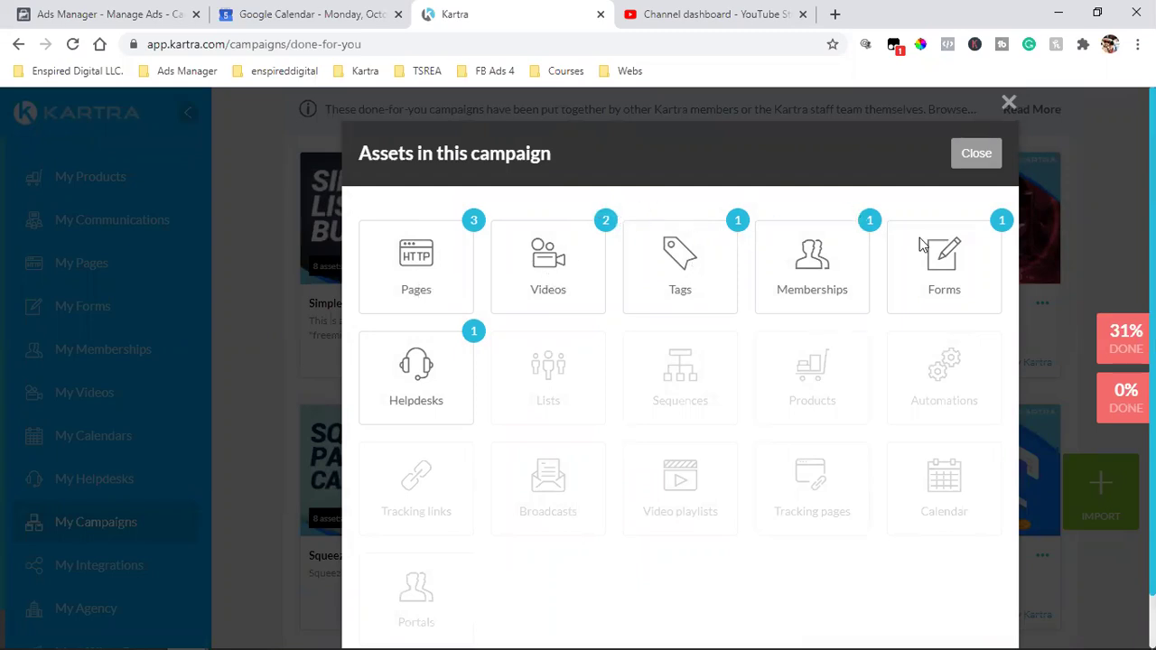
left_click(983, 154)
Look through the helpdesk overview under My Helpdesks, open the form for a new helpdesk, and cancel it
scroll(71, 442, "down", 1)
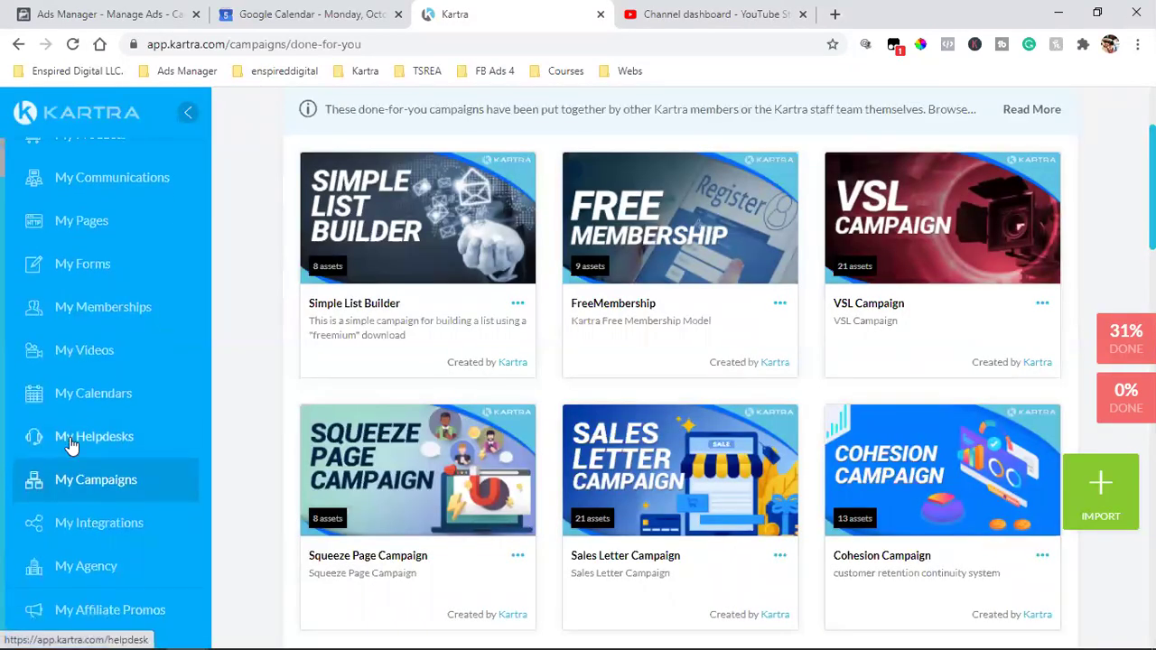
left_click(71, 443)
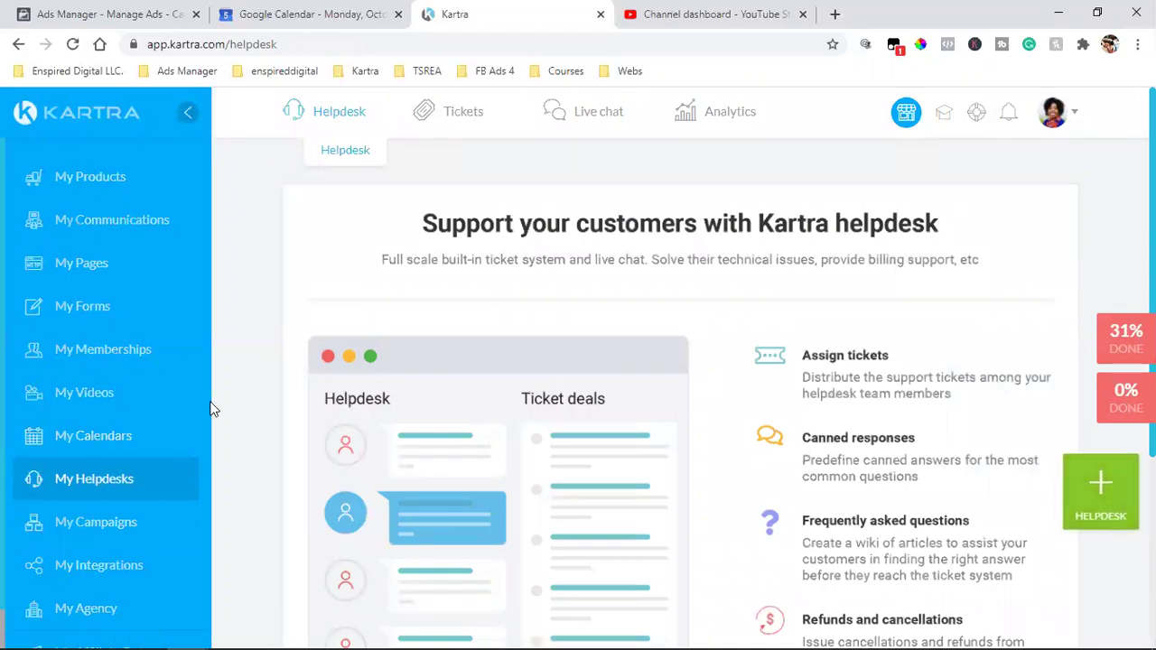
scroll(356, 406, "down", 3)
left_click(1098, 511)
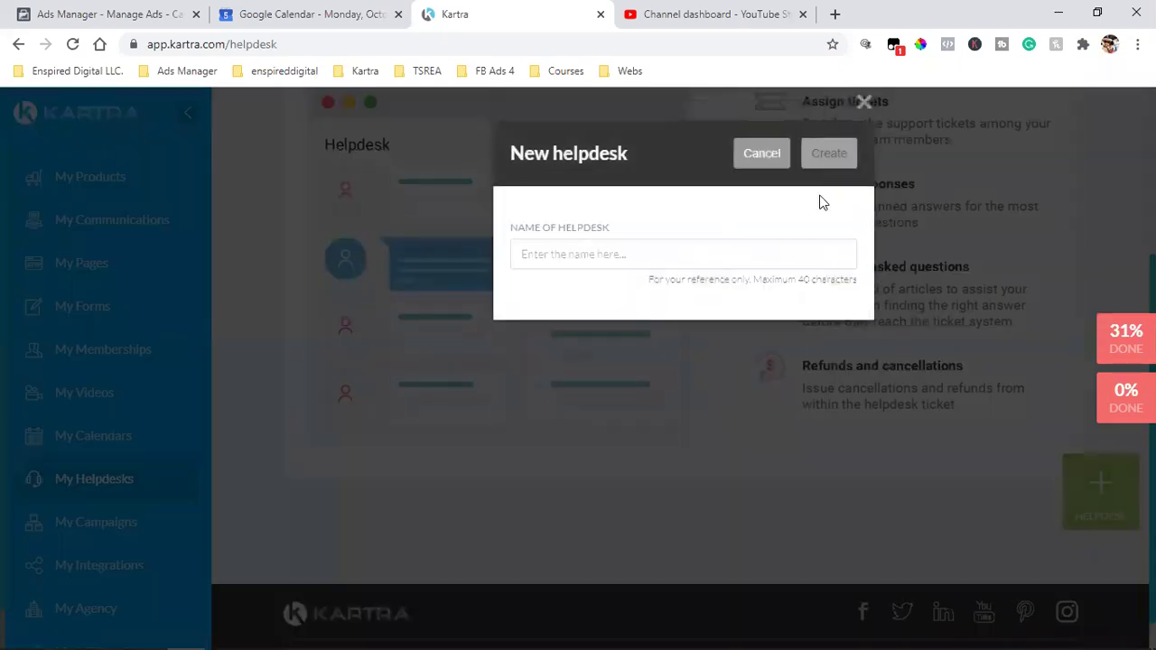
left_click(765, 161)
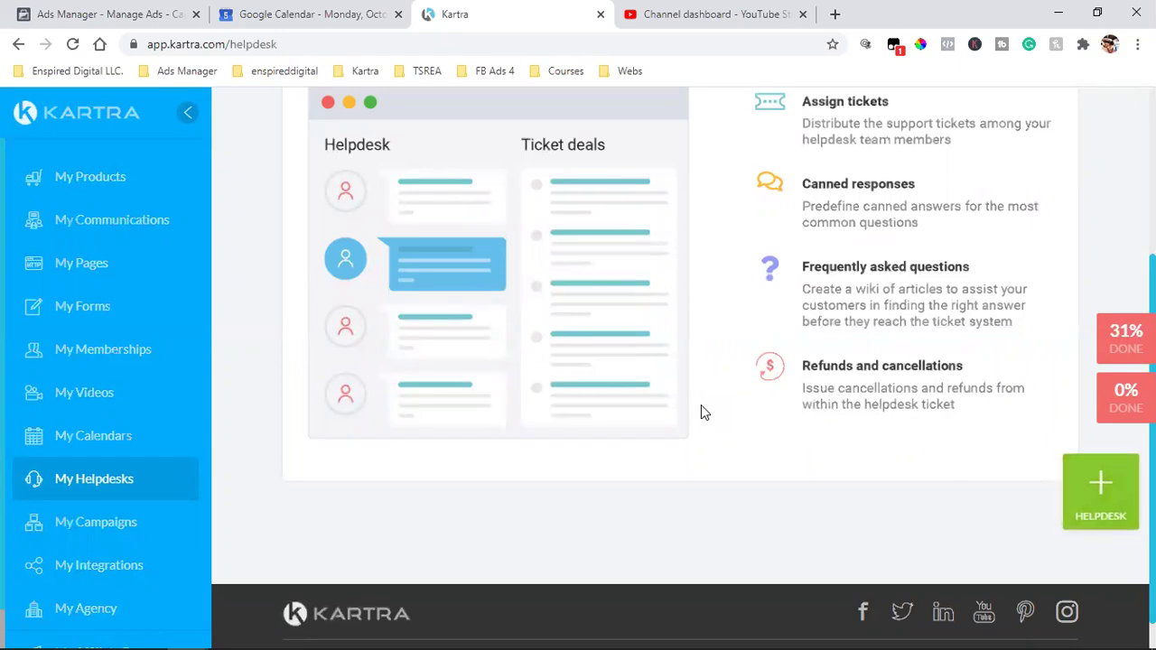
Open the helpdesk's live chat section at Chats and read through its feature overview
scroll(701, 405, "up", 3)
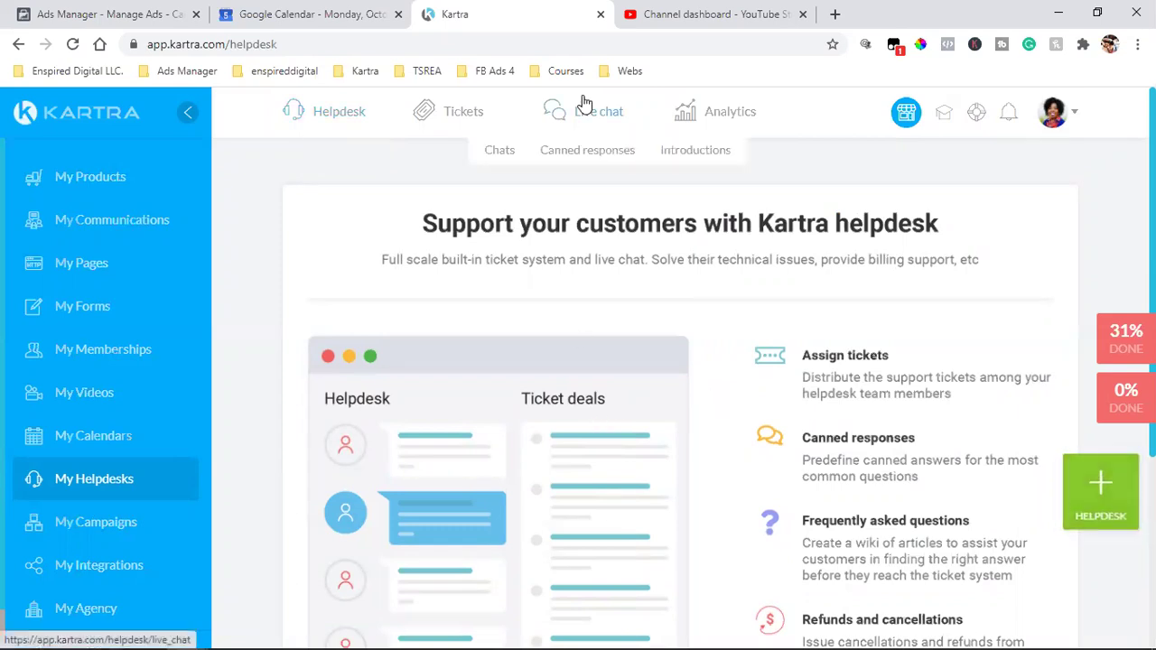
mouse_move(545, 144)
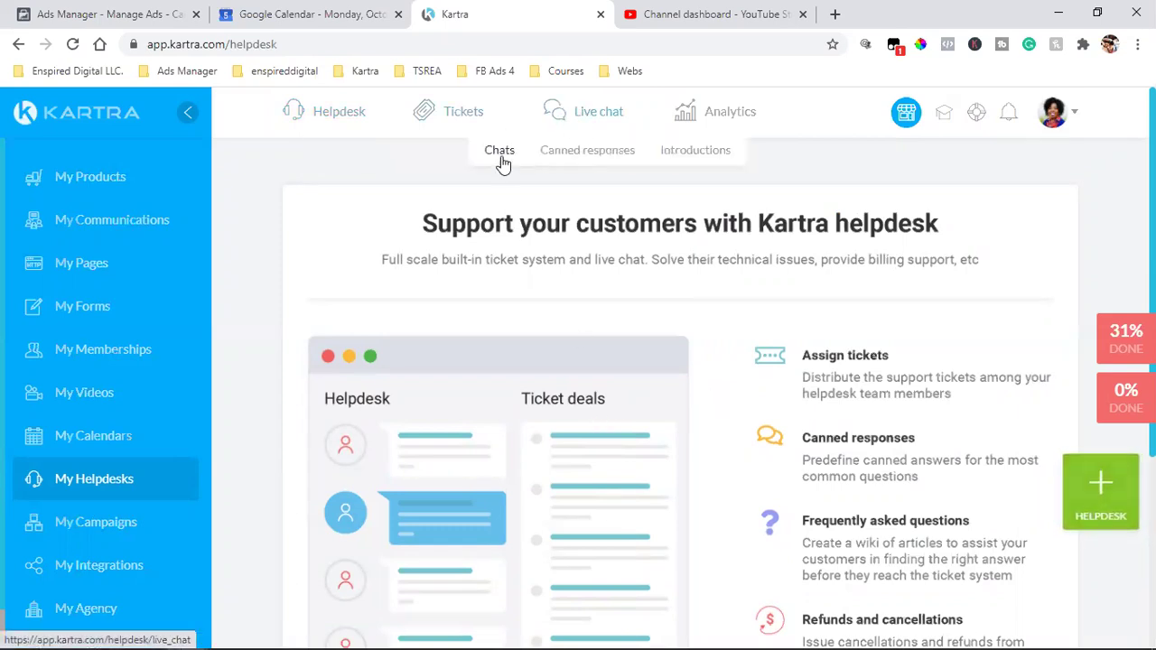
left_click(501, 154)
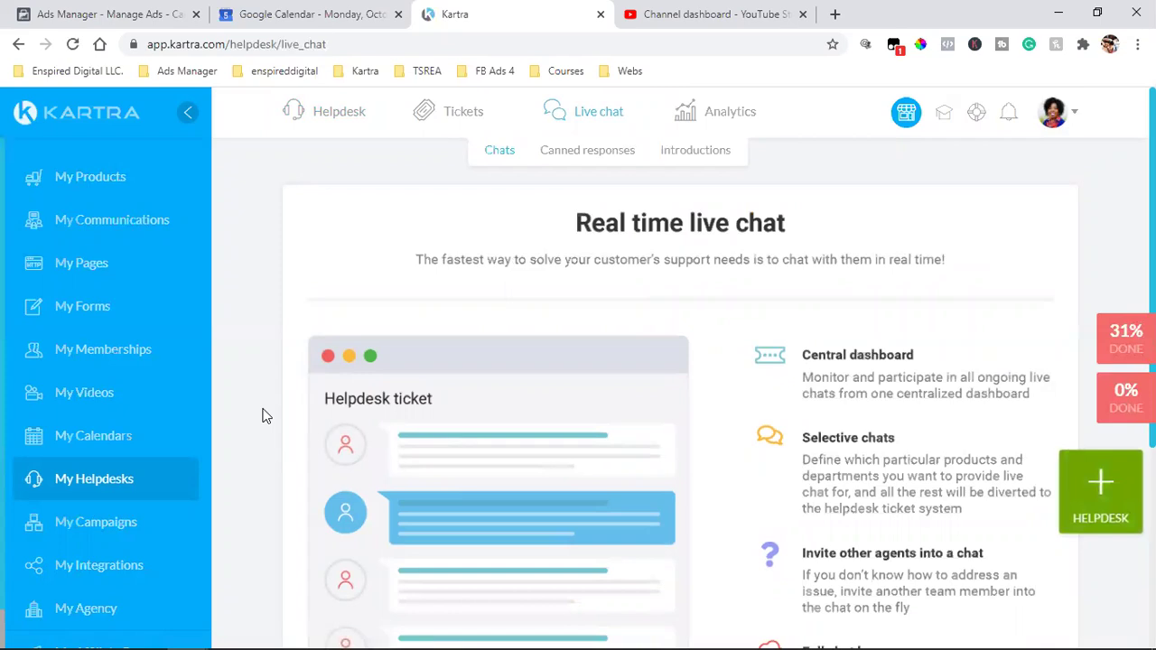
scroll(265, 416, "down", 4)
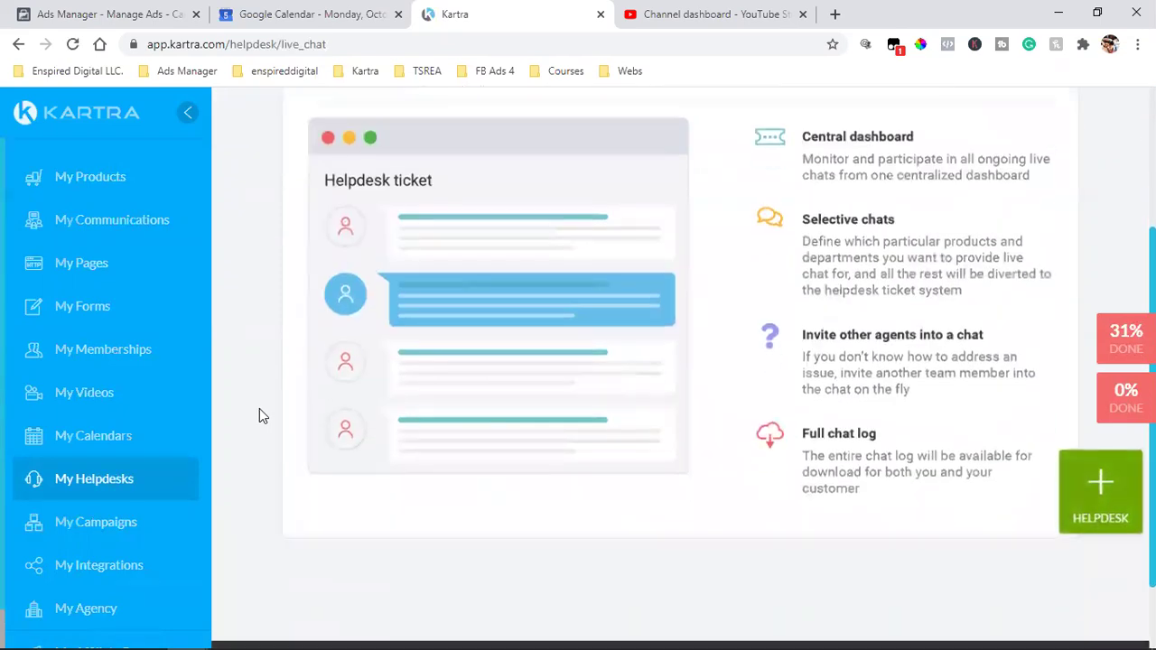
scroll(72, 528, "down", 1)
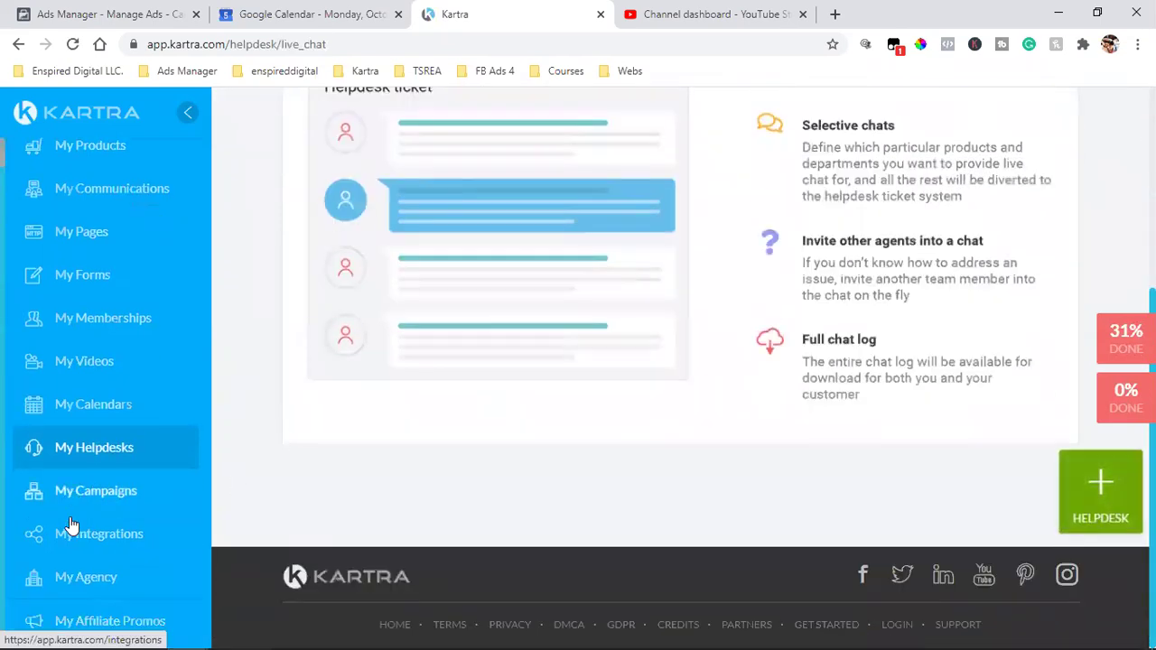
scroll(67, 470, "up", 1)
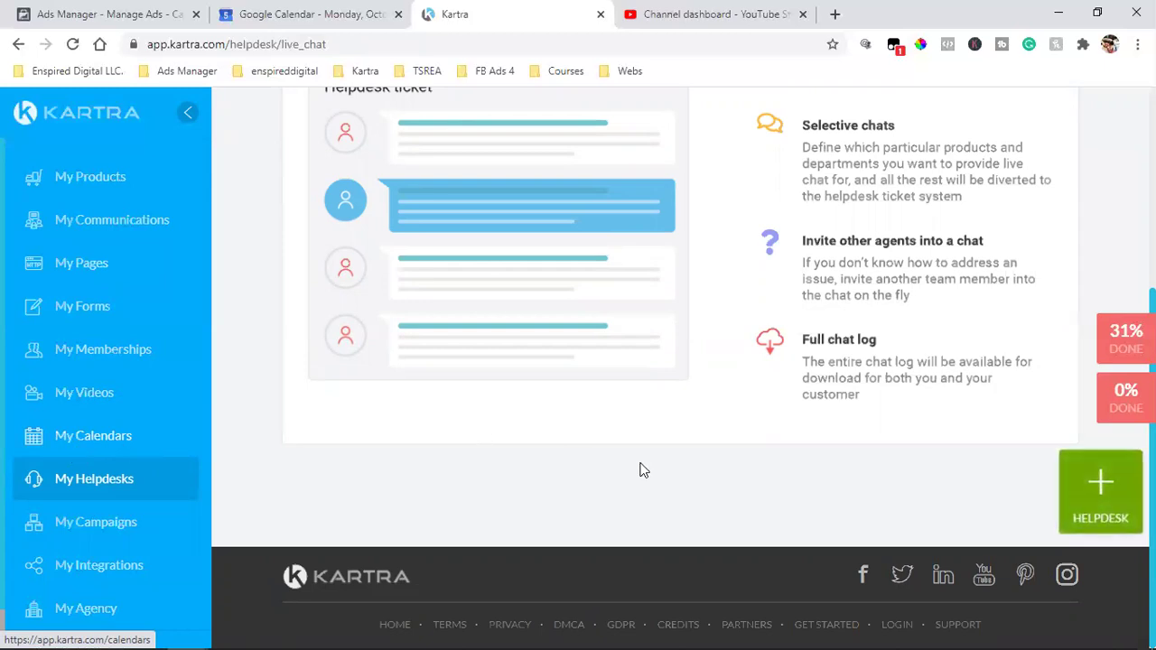
scroll(623, 465, "up", 4)
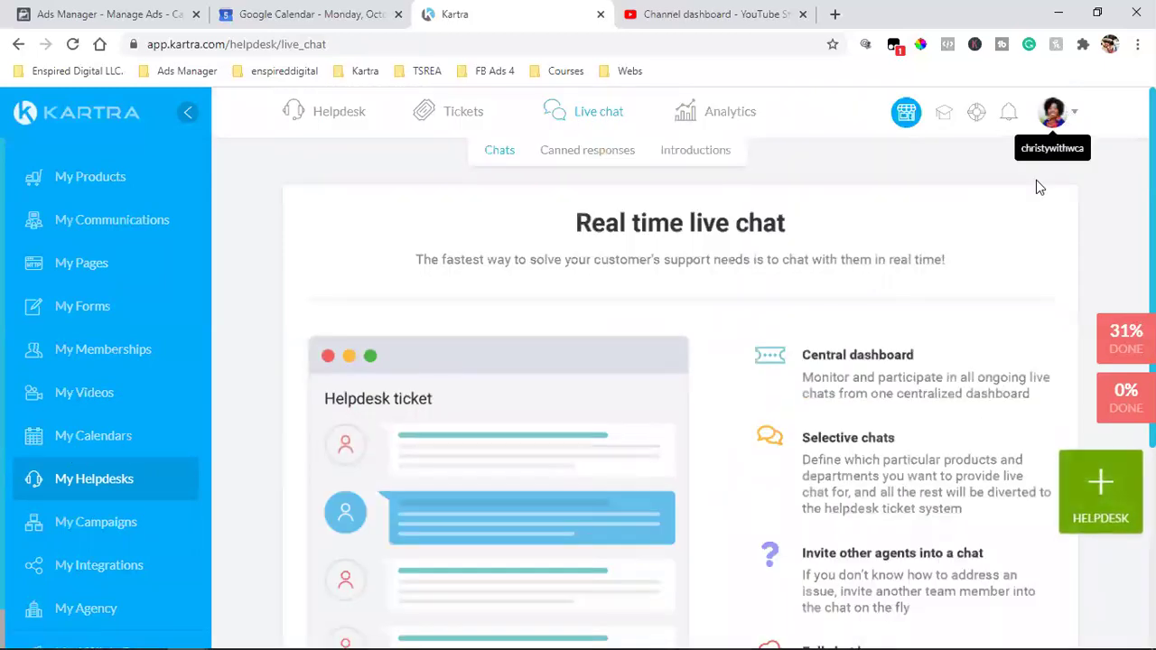